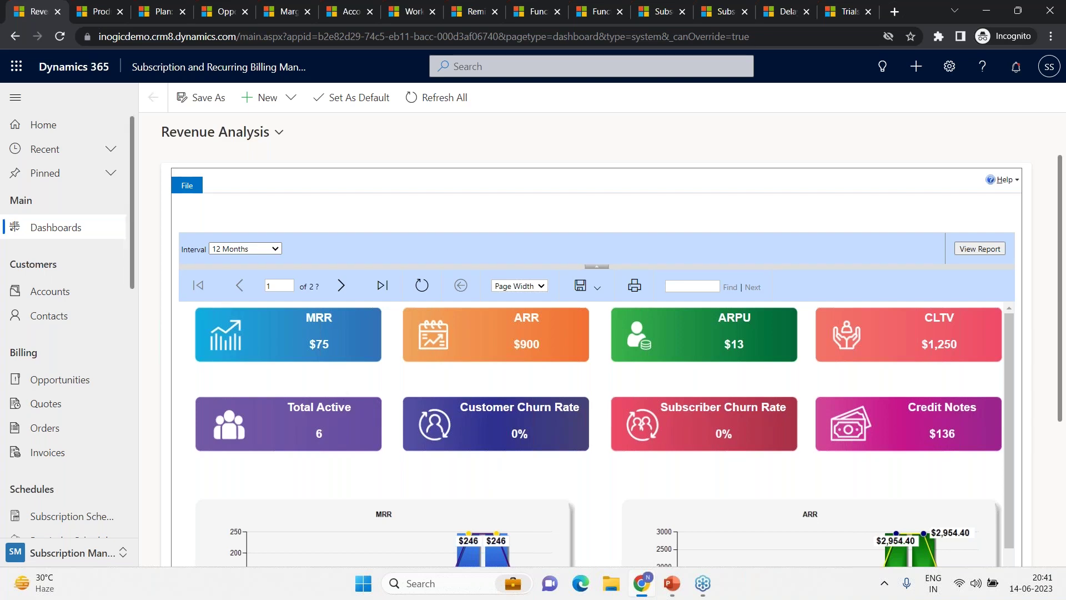
# Open the Kanban Board product and review its summary, subscription management settings and Charge Type options, keeping Recurring.
pyautogui.click(98, 13)
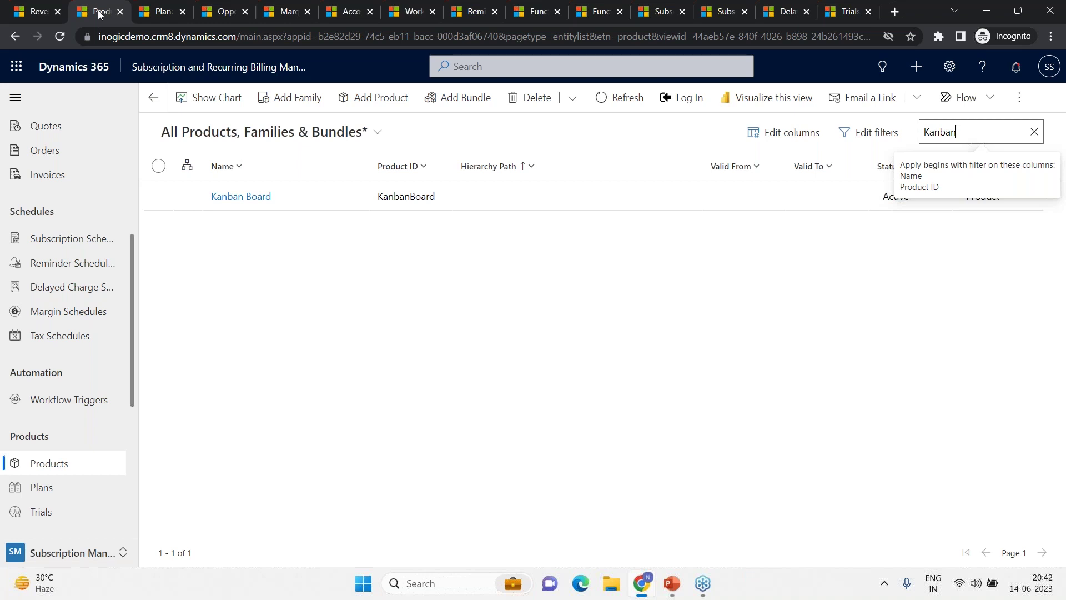
pyautogui.click(297, 155)
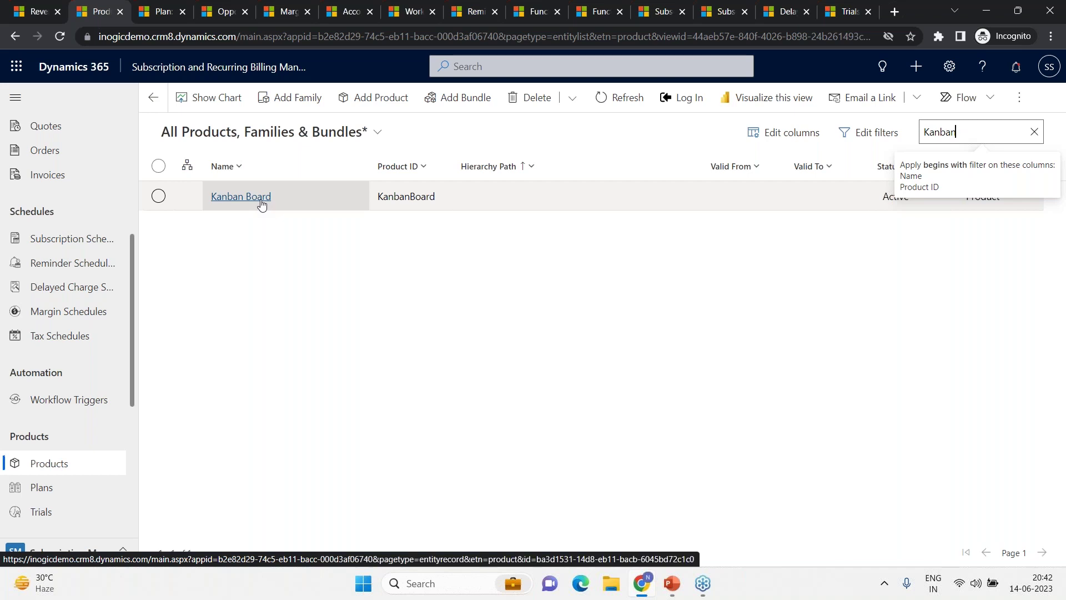
pyautogui.click(262, 205)
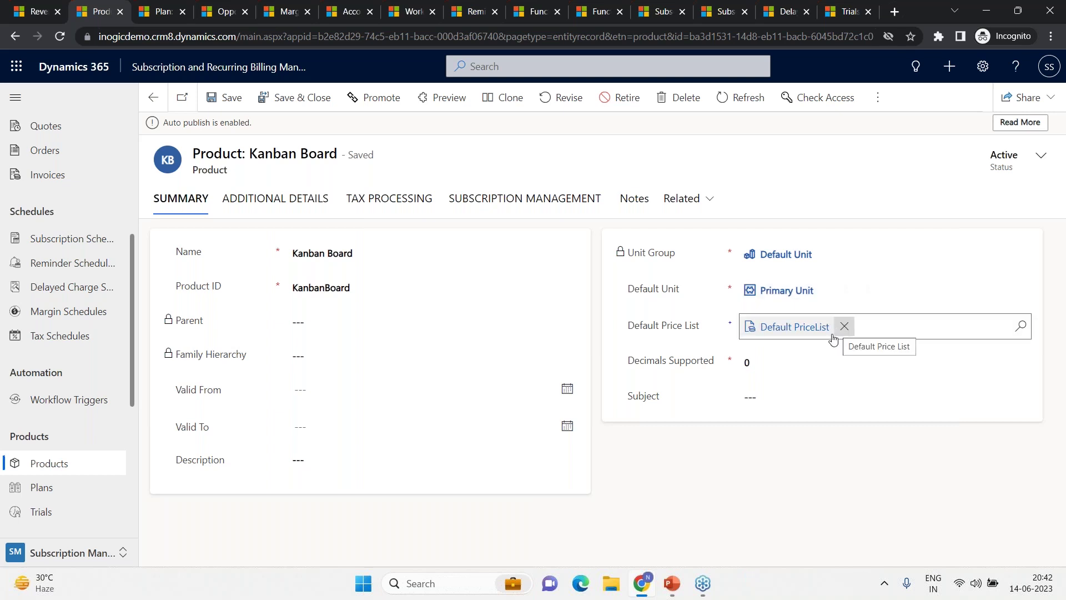
pyautogui.click(566, 207)
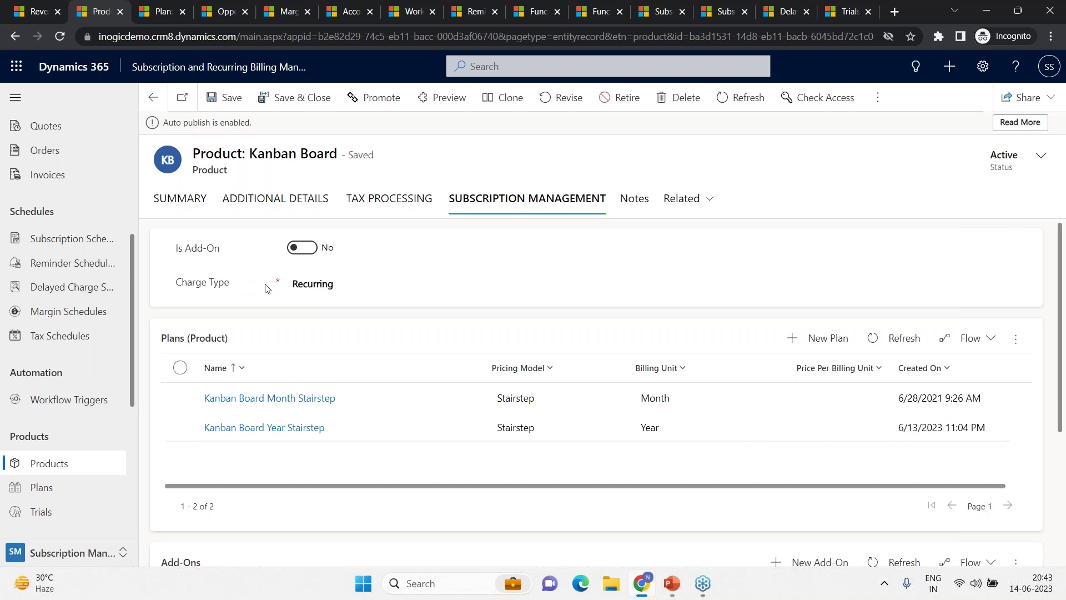
pyautogui.click(373, 286)
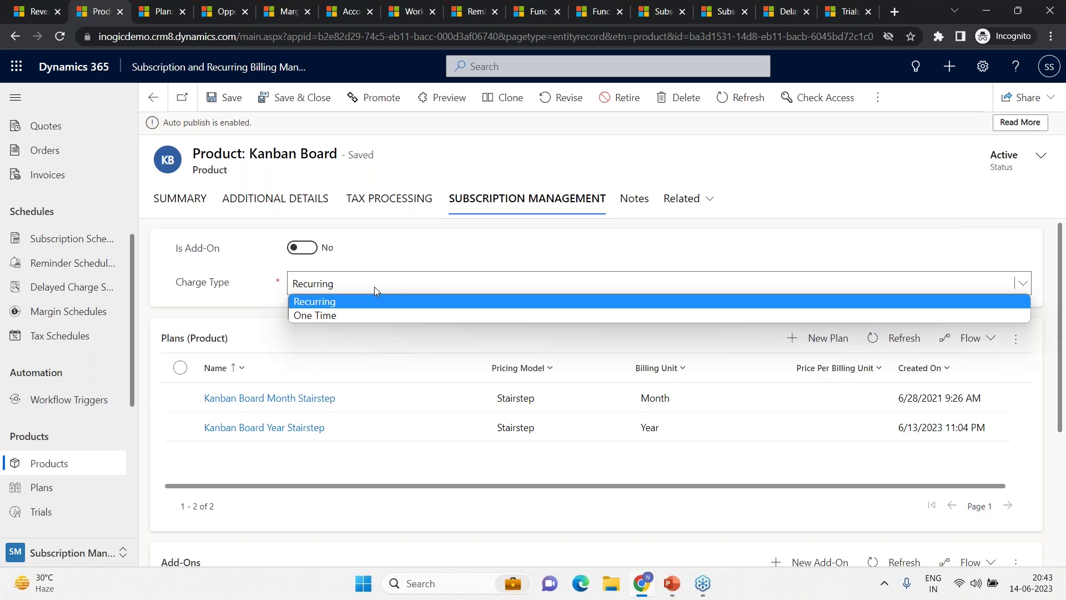
pyautogui.click(342, 306)
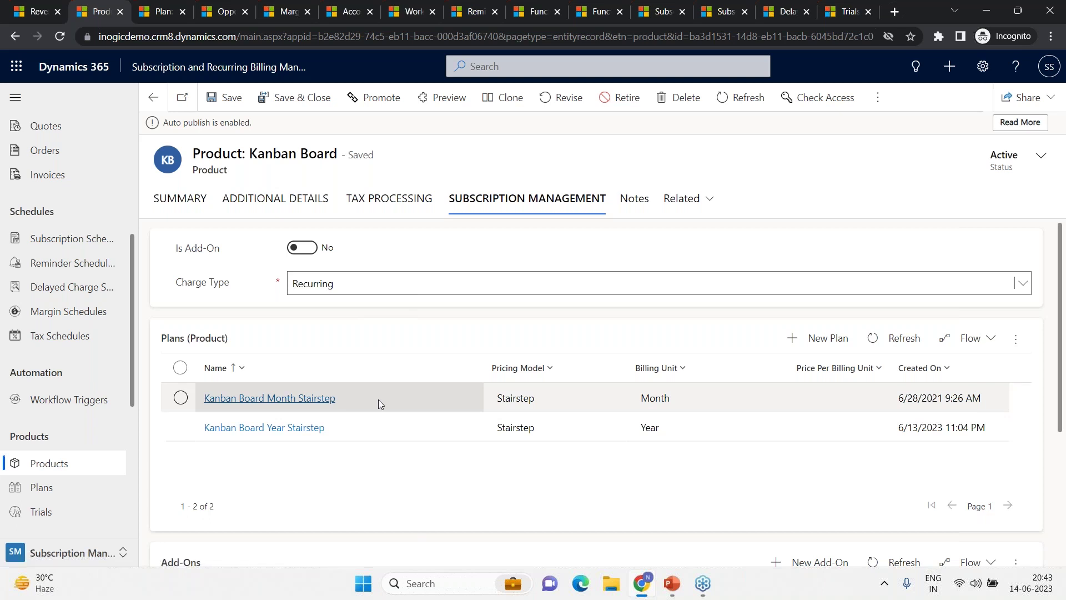
# Select Kanban Board as the product on the new plan form.
pyautogui.click(162, 16)
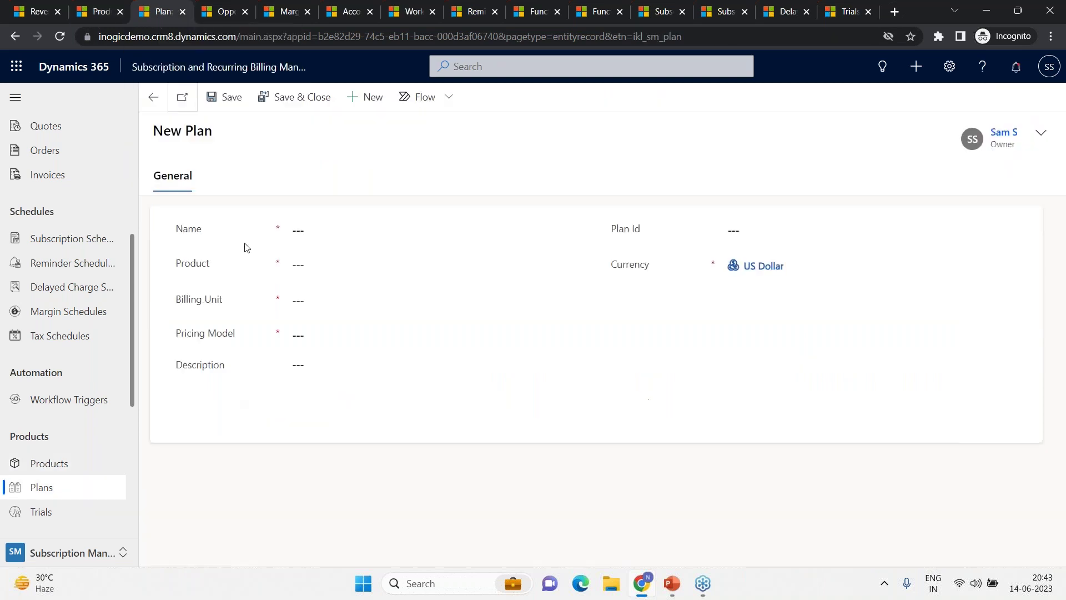
pyautogui.click(329, 257)
pyautogui.write('Kan')
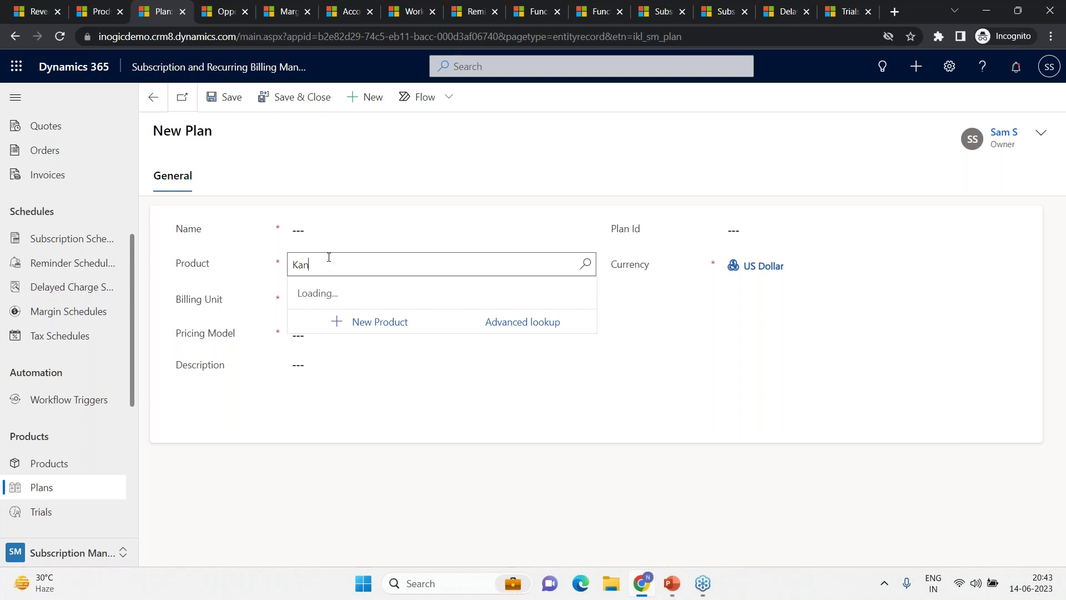
pyautogui.write('ban')
pyautogui.click(333, 310)
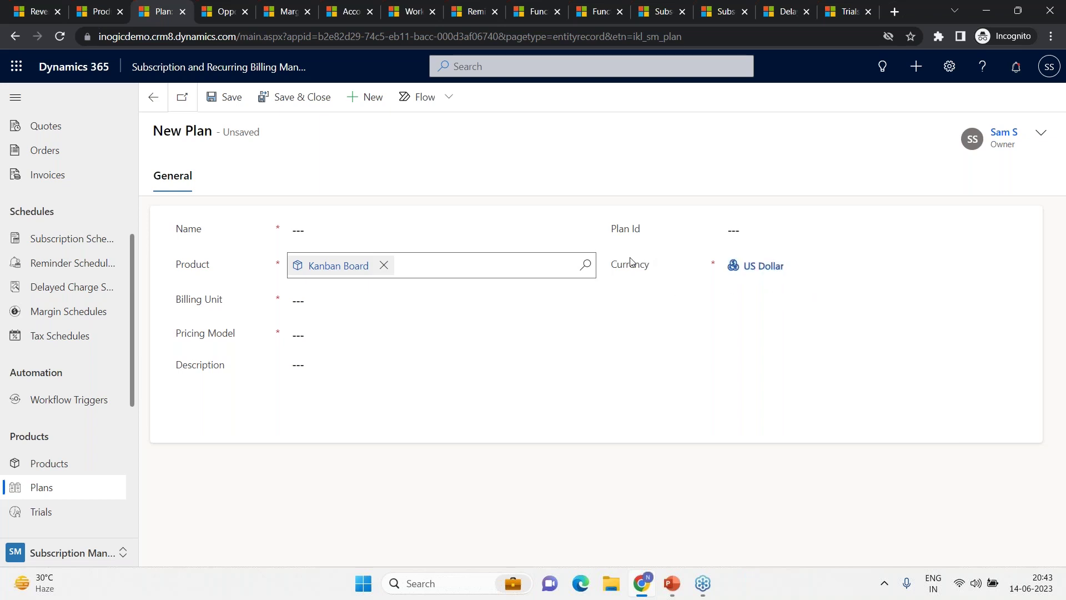
# Examine the available Billing Unit and Pricing Model options for the new plan, and close the plan unsaved.
pyautogui.click(366, 301)
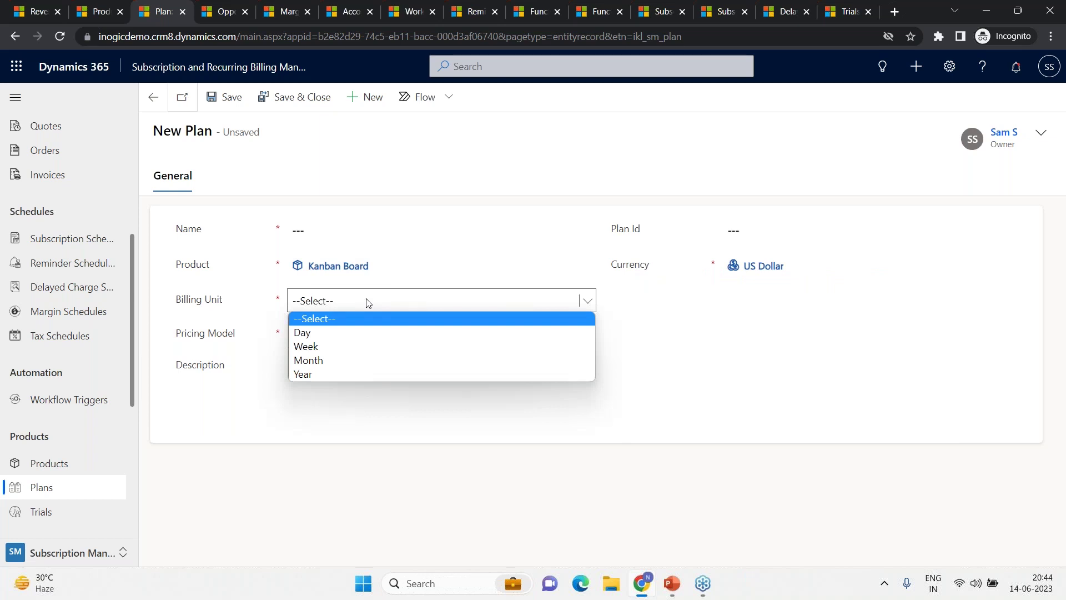
pyautogui.click(234, 331)
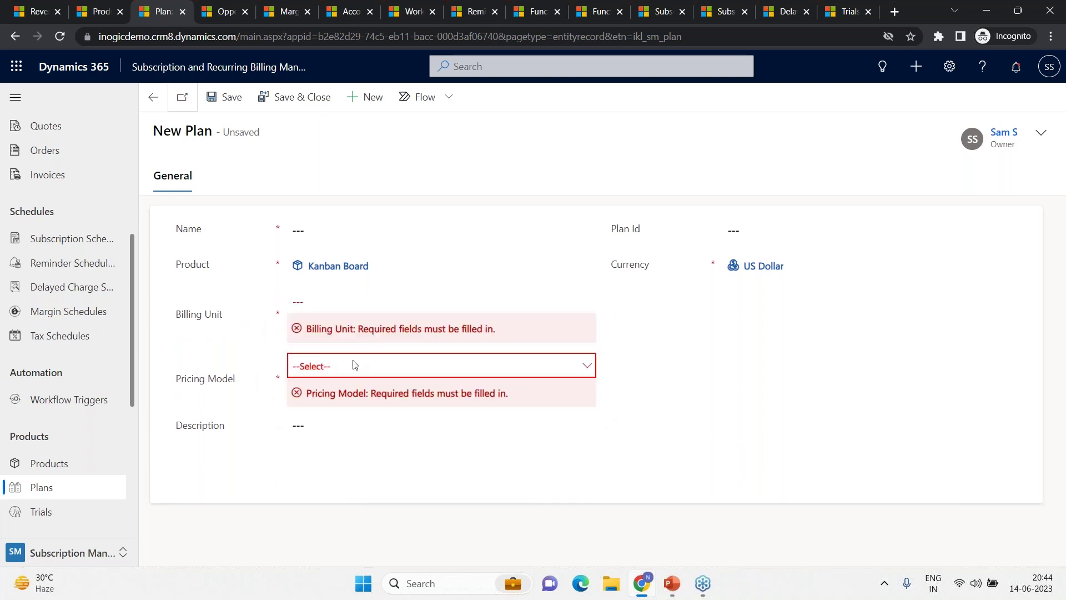
pyautogui.click(355, 364)
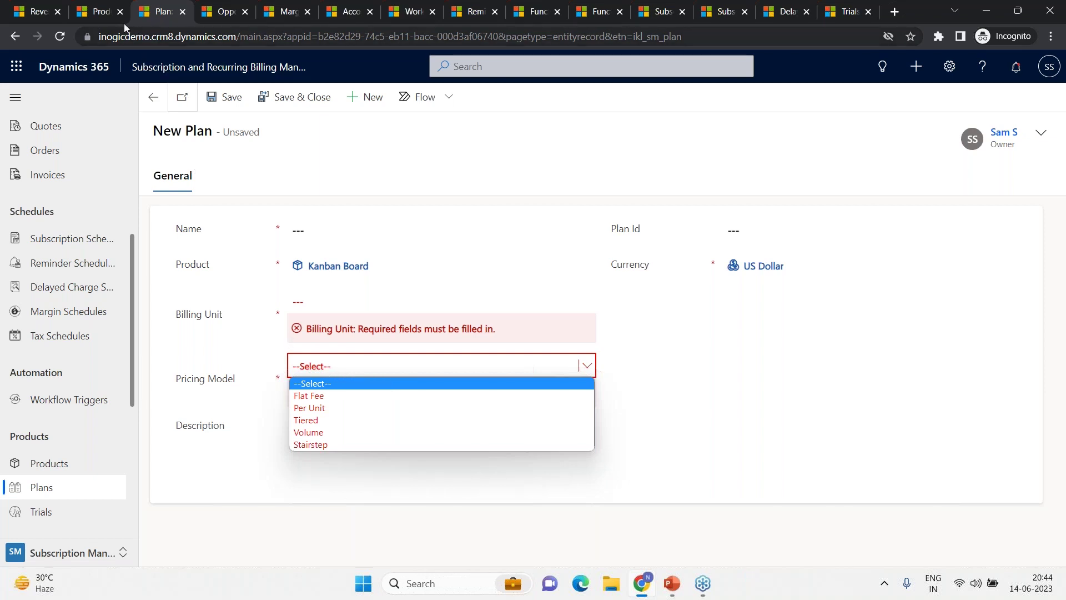
pyautogui.press('F5')
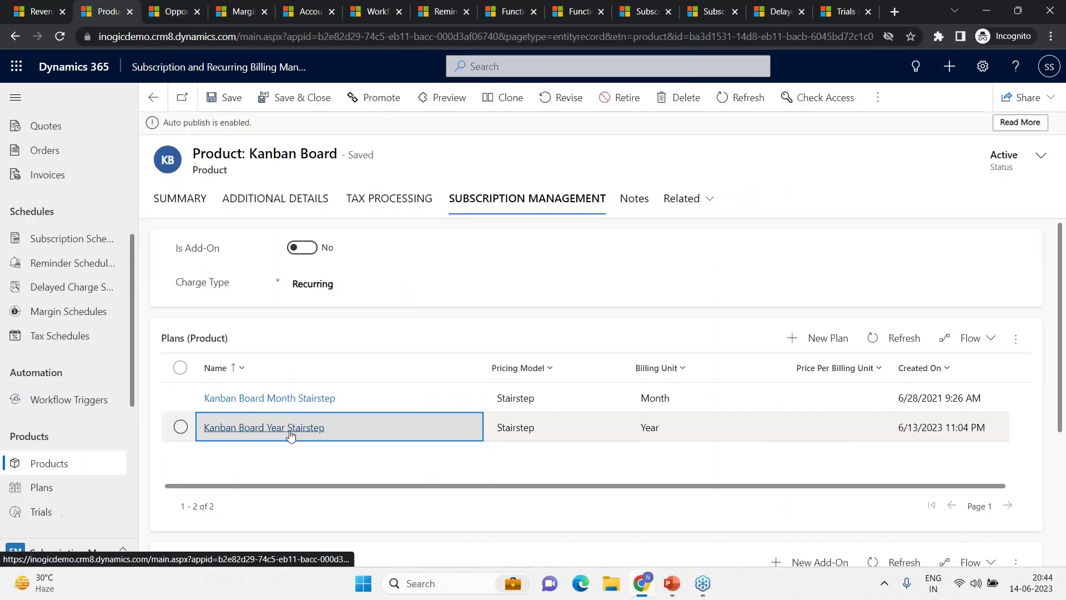
# Open the Kanban Board Year Stairstep plan, review its range and pricing details, and close it.
pyautogui.click(297, 359)
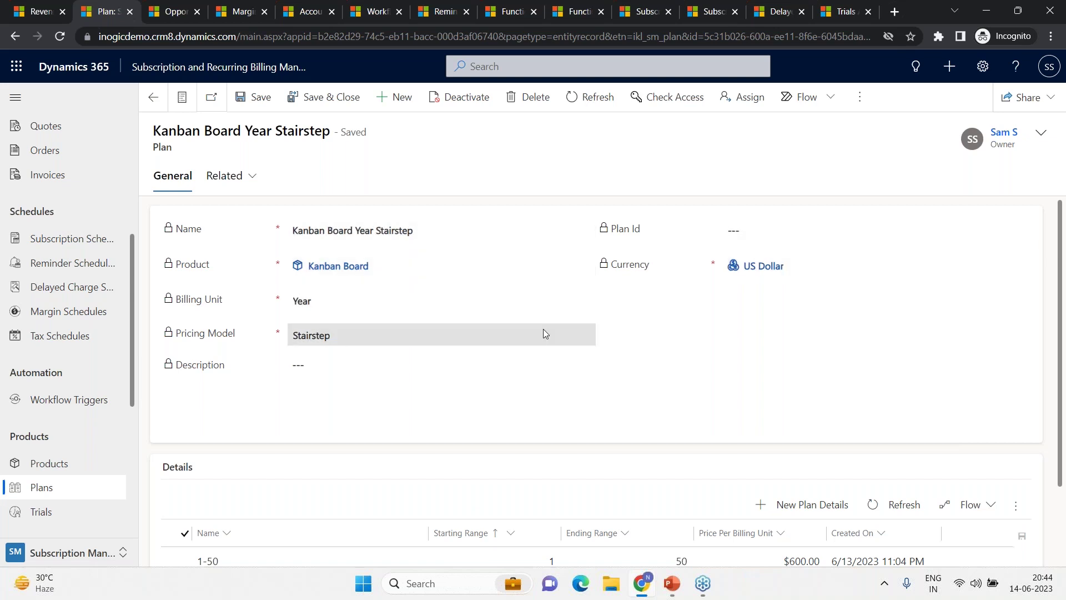
pyautogui.scroll(-2, 851, 481)
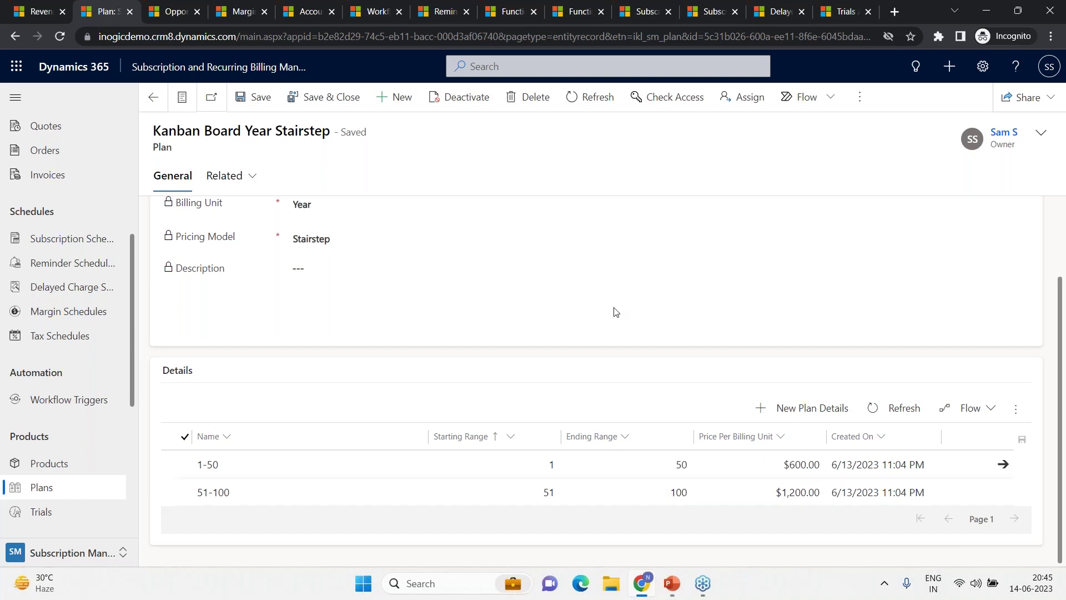
pyautogui.click(131, 14)
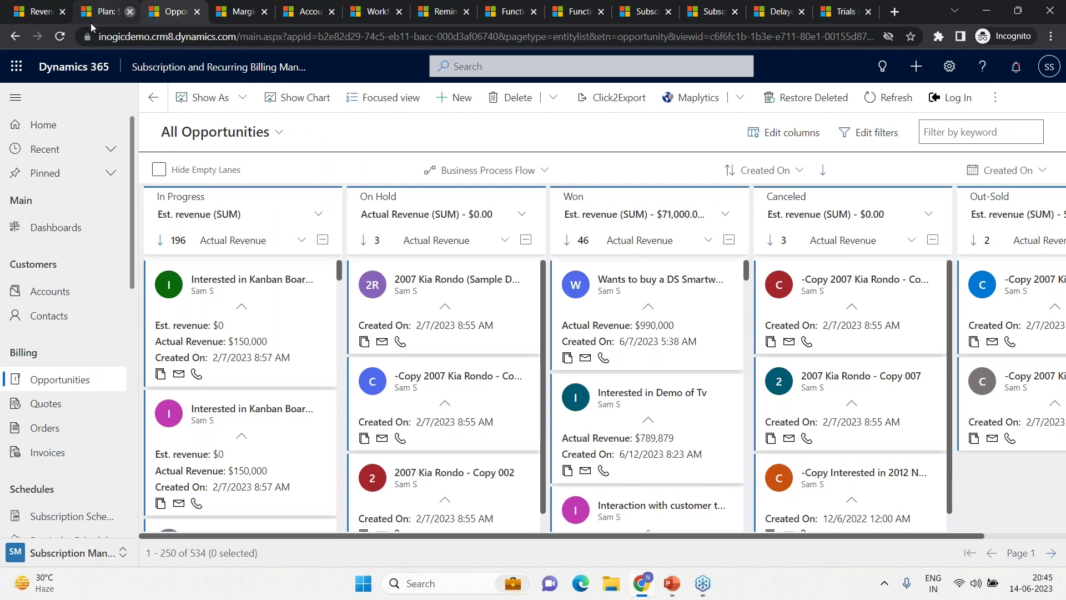
pyautogui.middleClick(91, 22)
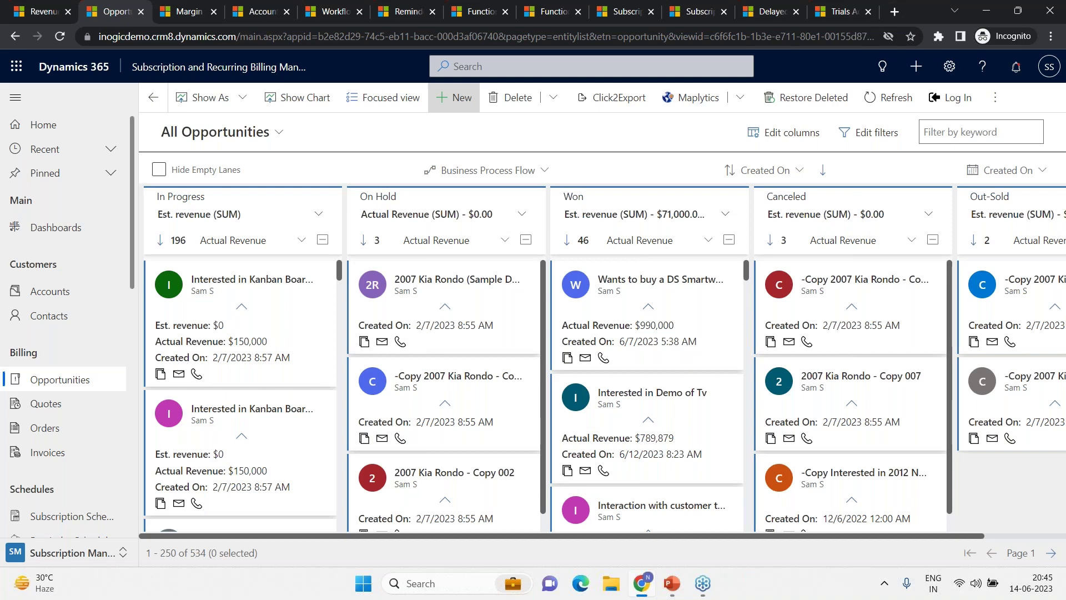
# Create a new opportunity with the topic Catalyst-Techno-Kanban.
pyautogui.click(453, 97)
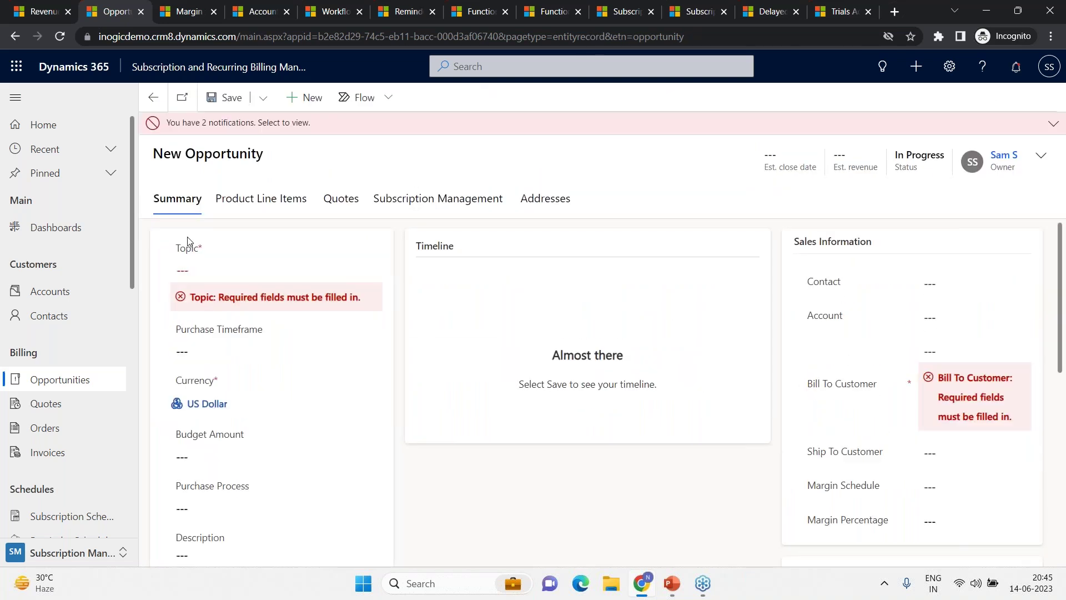
pyautogui.click(218, 272)
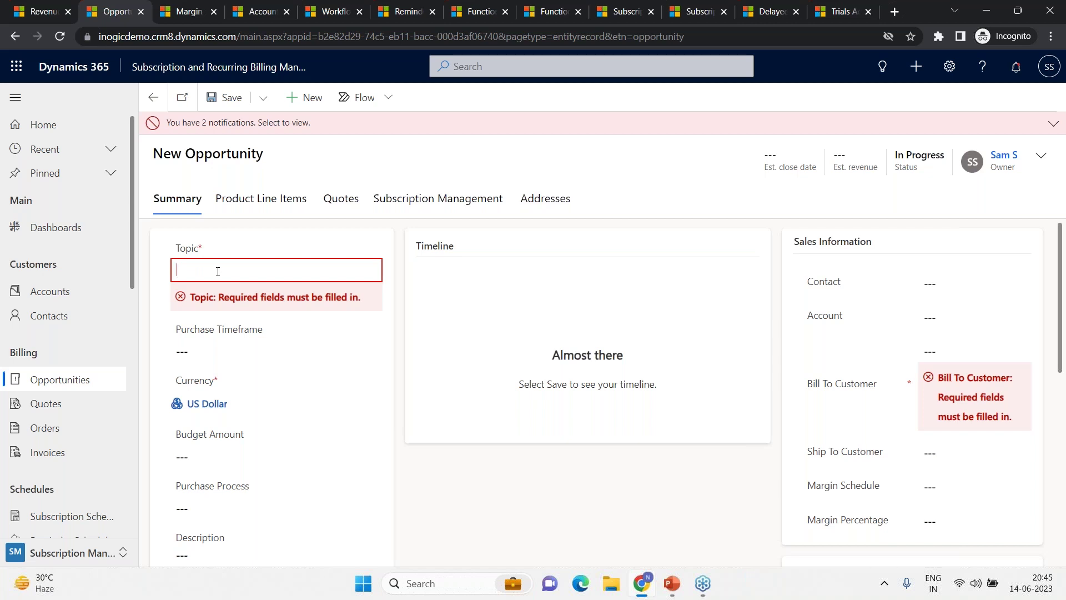
pyautogui.write('Catalyst-Techno-Kanban')
# Set the opportunity's Bill To Customer to the Catalyst Technologies account.
pyautogui.click(988, 351)
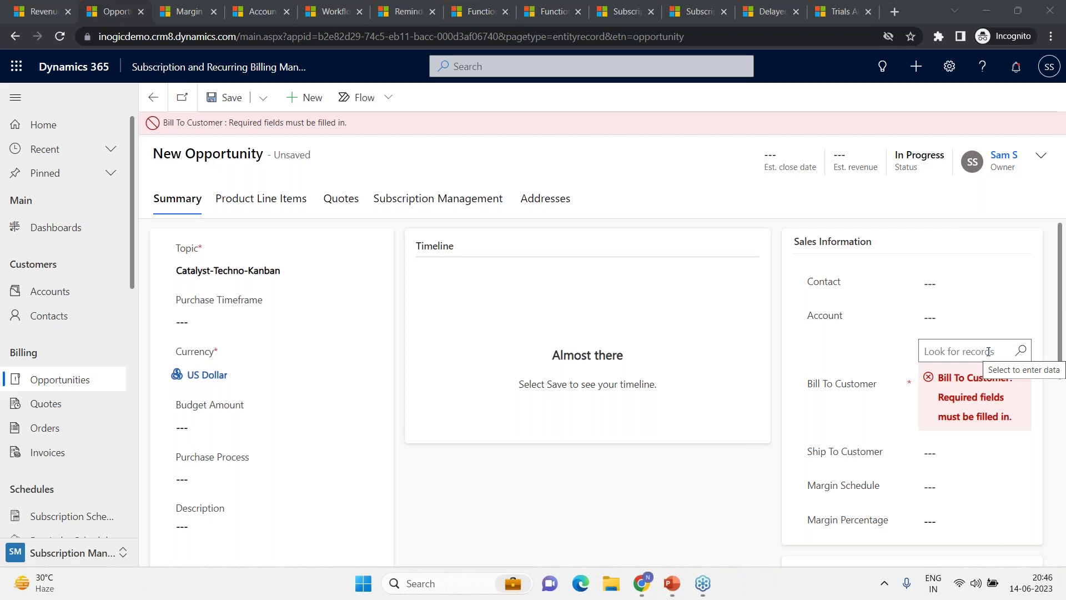
pyautogui.click(988, 351)
pyautogui.write('Cata')
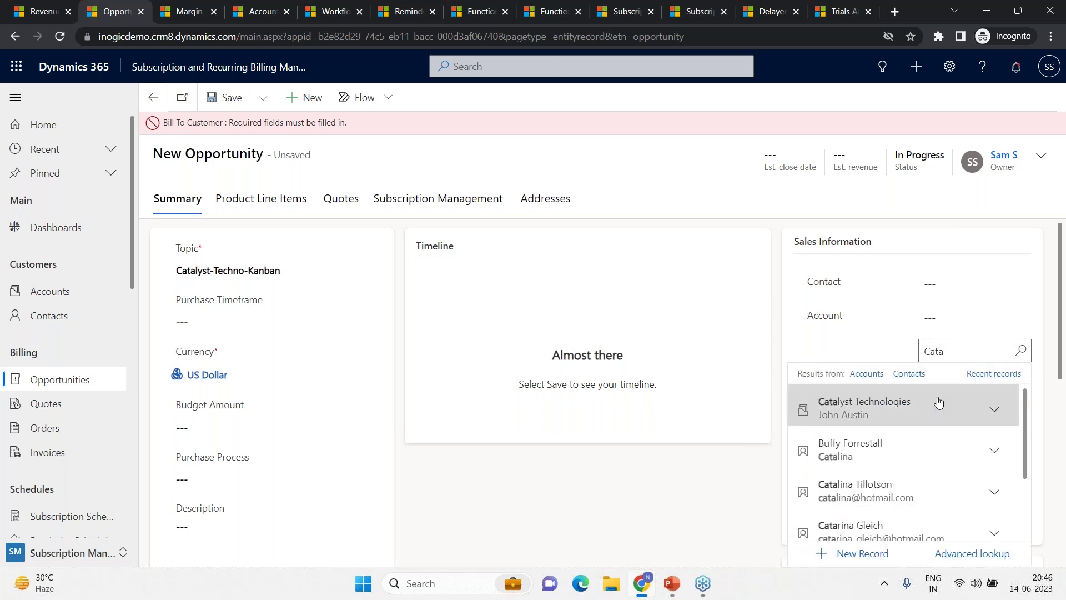
pyautogui.click(938, 402)
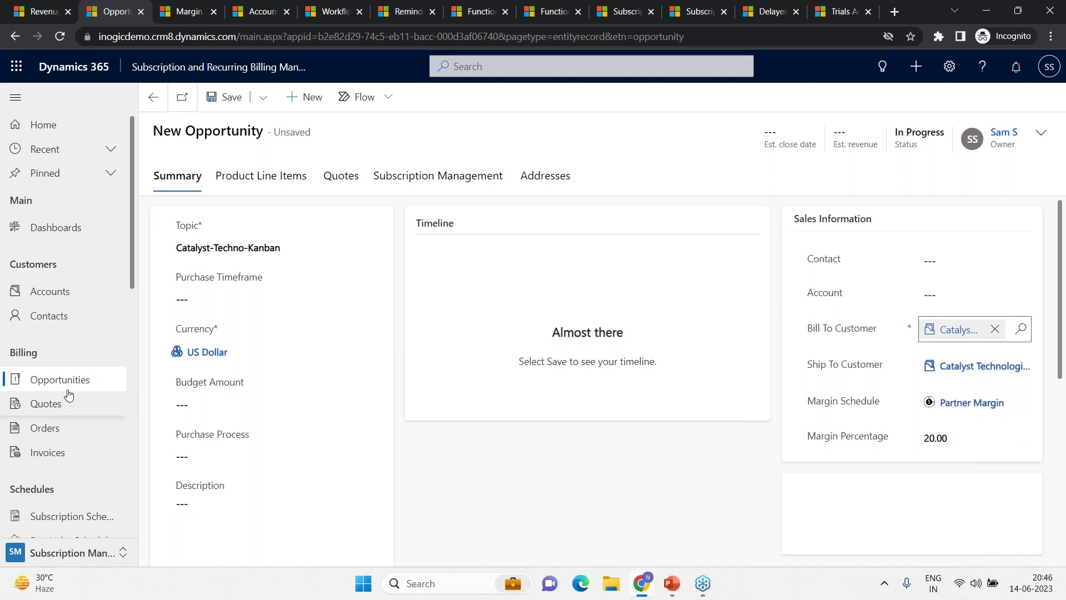
# Review the list of active margin schedules and their percentages, and close it.
pyautogui.scroll(-3, 82, 391)
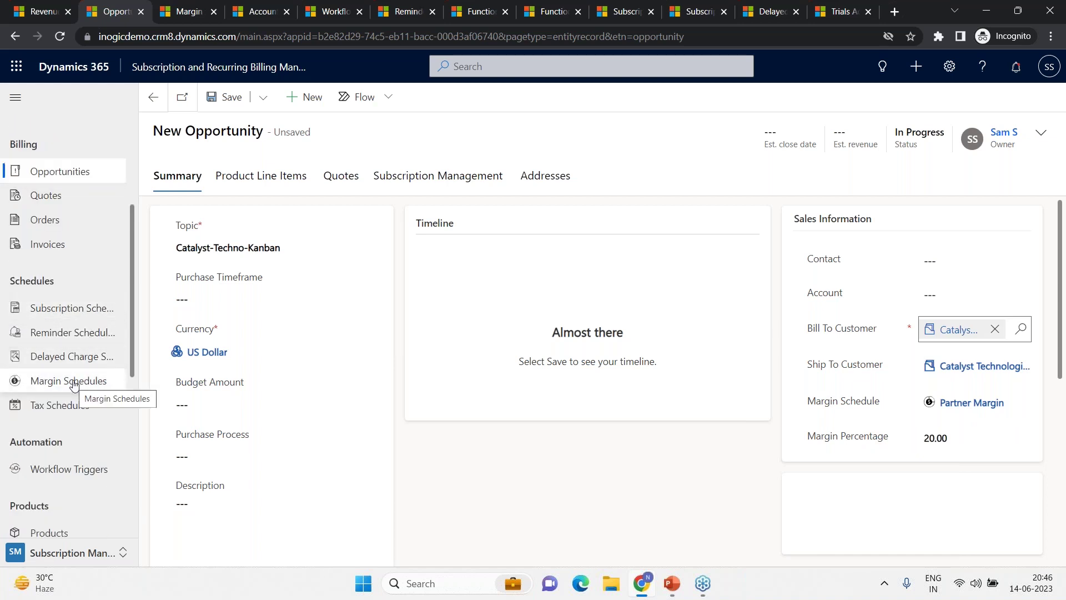
pyautogui.click(184, 11)
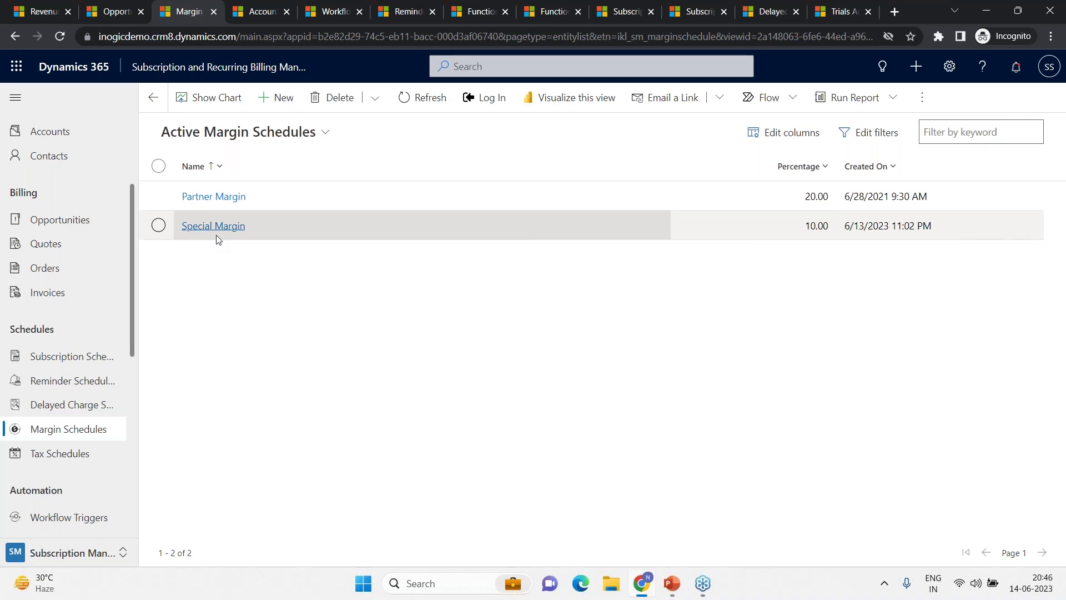
pyautogui.click(213, 12)
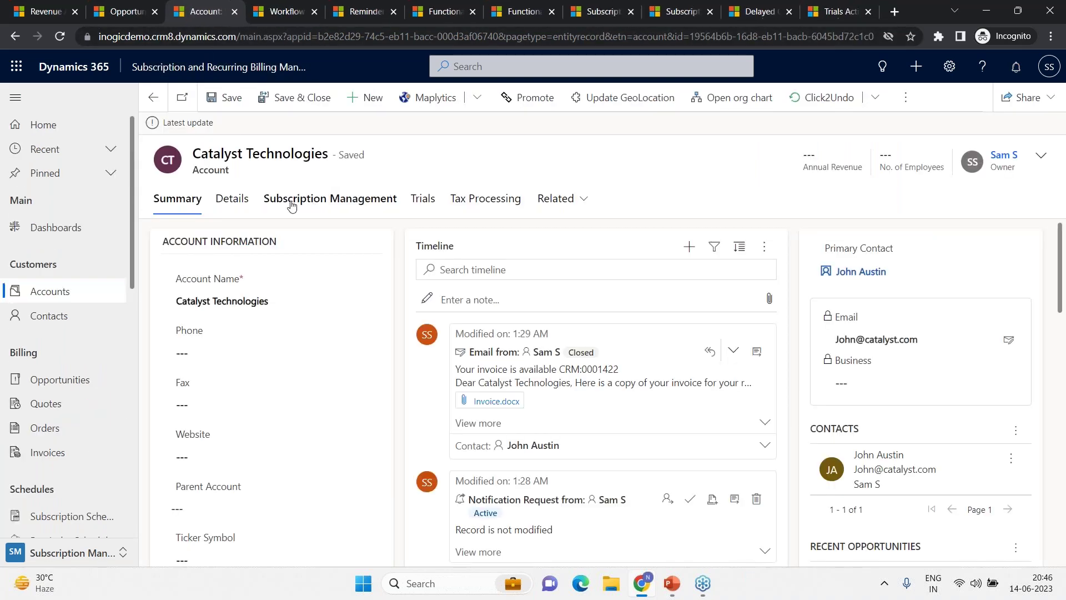
# Check which margin schedule is assigned to the Catalyst Technologies account, and close the account record.
pyautogui.moveTo(193, 154); pyautogui.dragTo(317, 155)
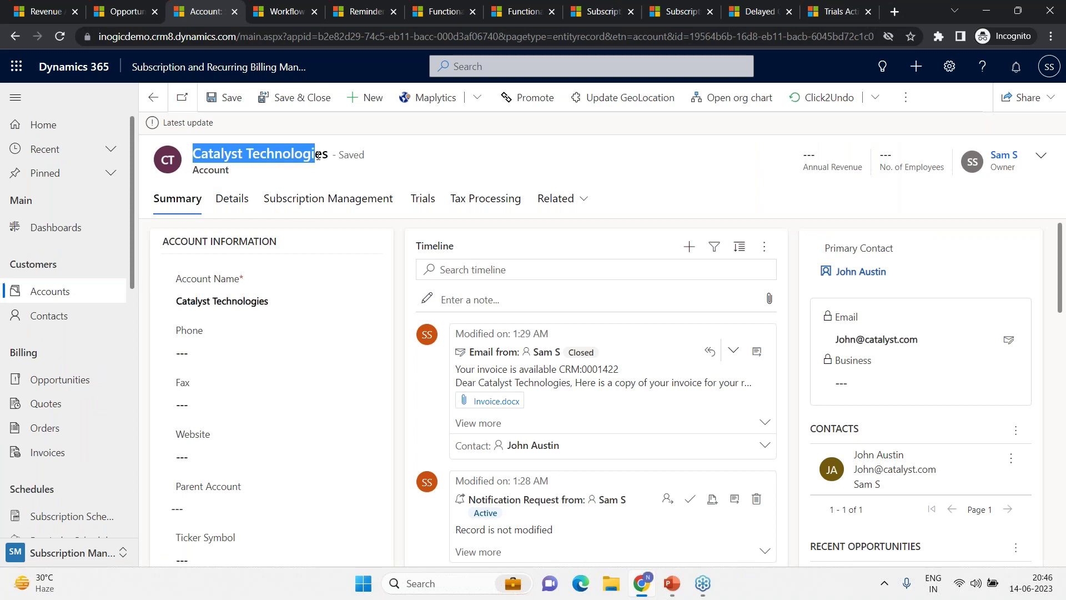
pyautogui.click(356, 198)
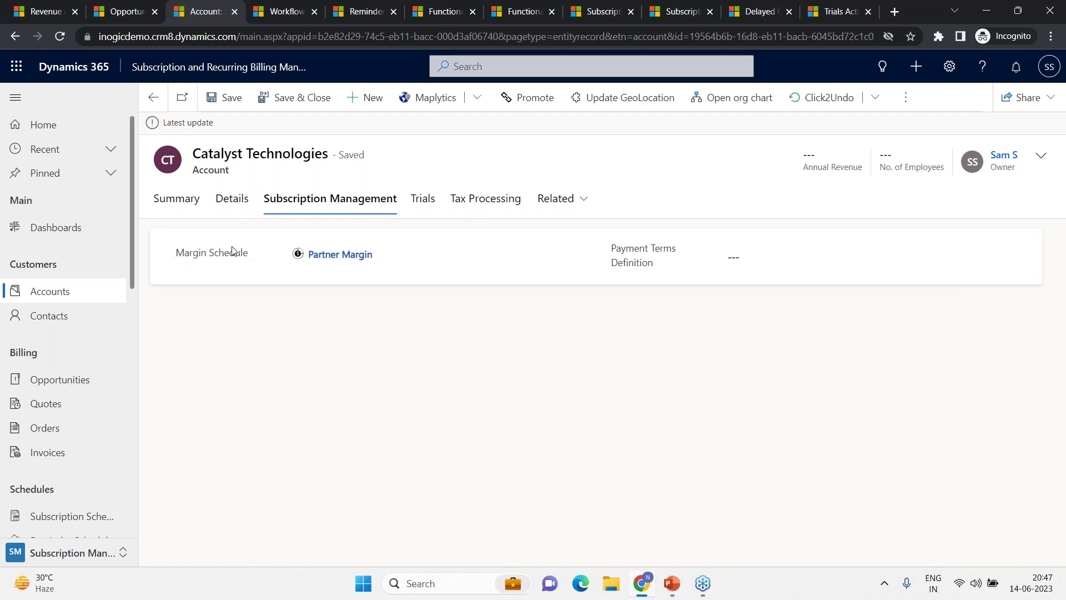
pyautogui.moveTo(233, 249)
pyautogui.click(234, 12)
# Replace the new opportunity's Ship To Customer with the Techno account found by searching for "Techn".
pyautogui.click(121, 12)
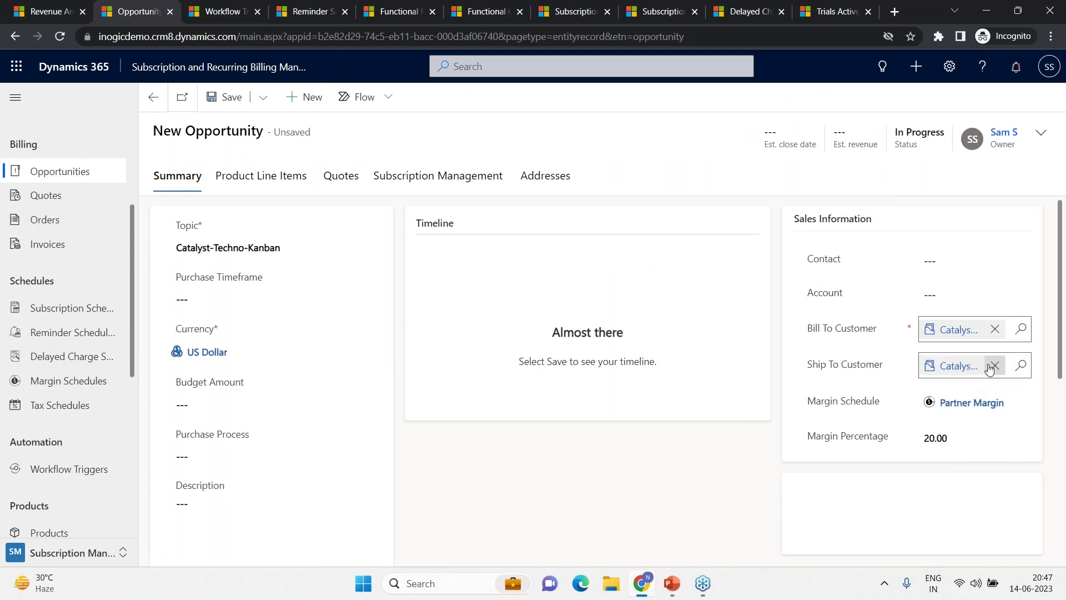
pyautogui.click(991, 366)
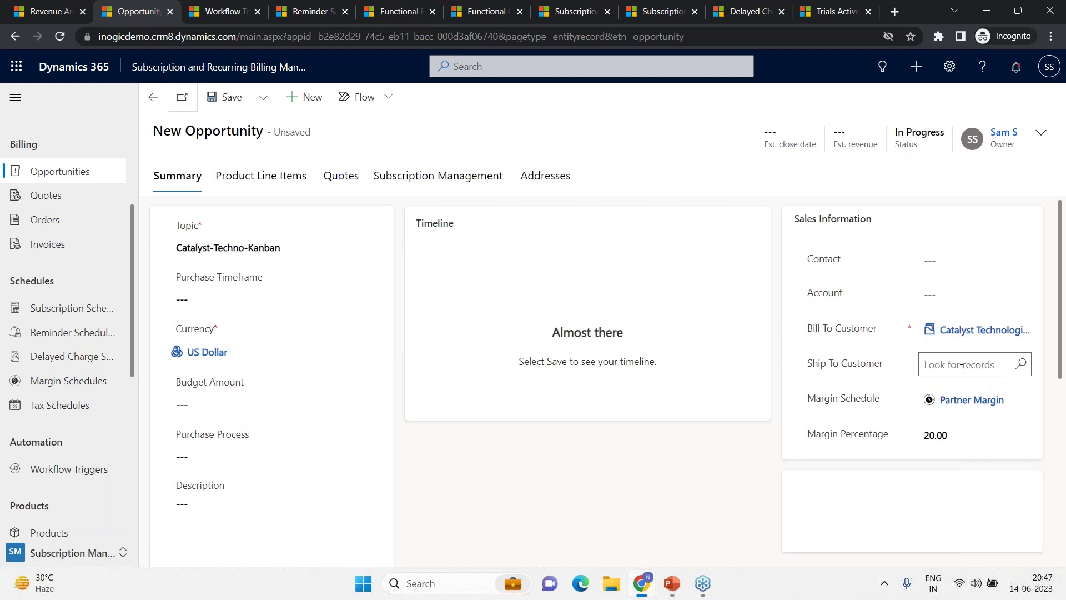
pyautogui.write('Techn')
pyautogui.click(926, 424)
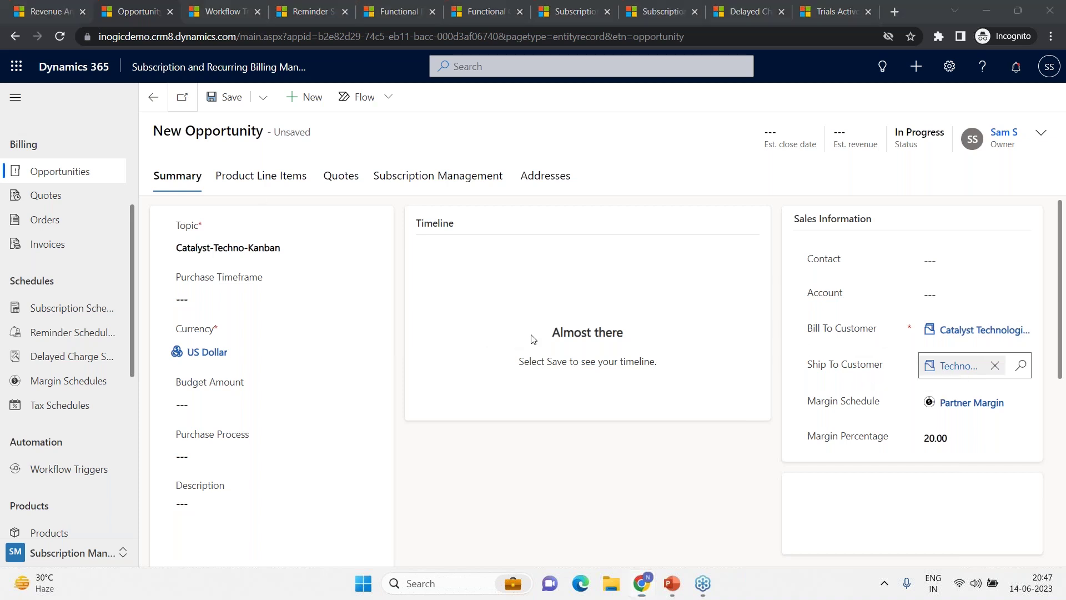
# Set the opportunity's product price list to Default PriceList and save the opportunity.
pyautogui.click(250, 177)
pyautogui.click(354, 230)
pyautogui.write('D')
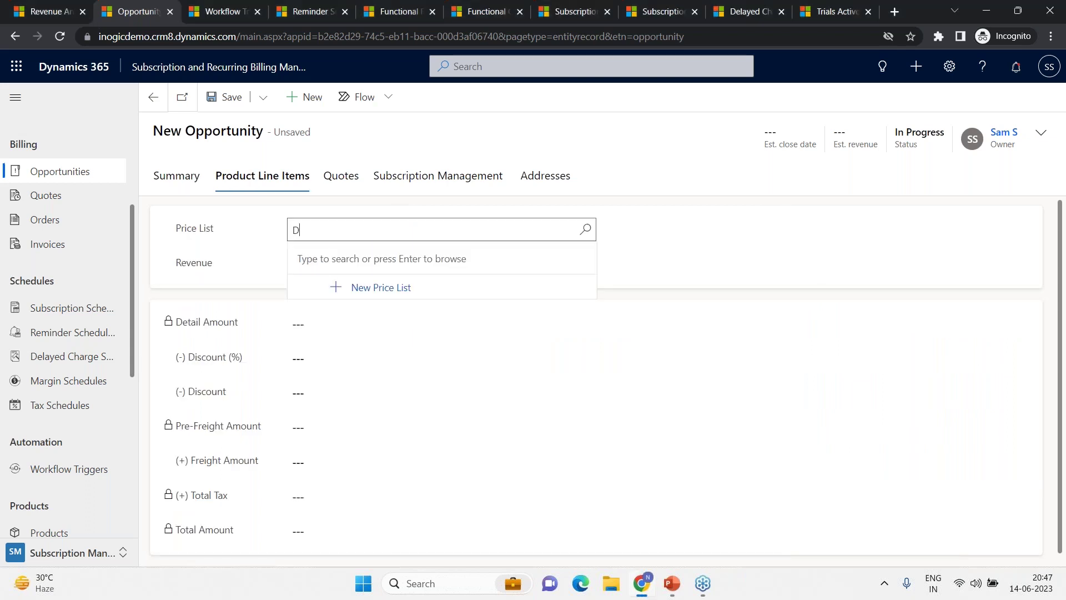
pyautogui.write('efa')
pyautogui.click(355, 284)
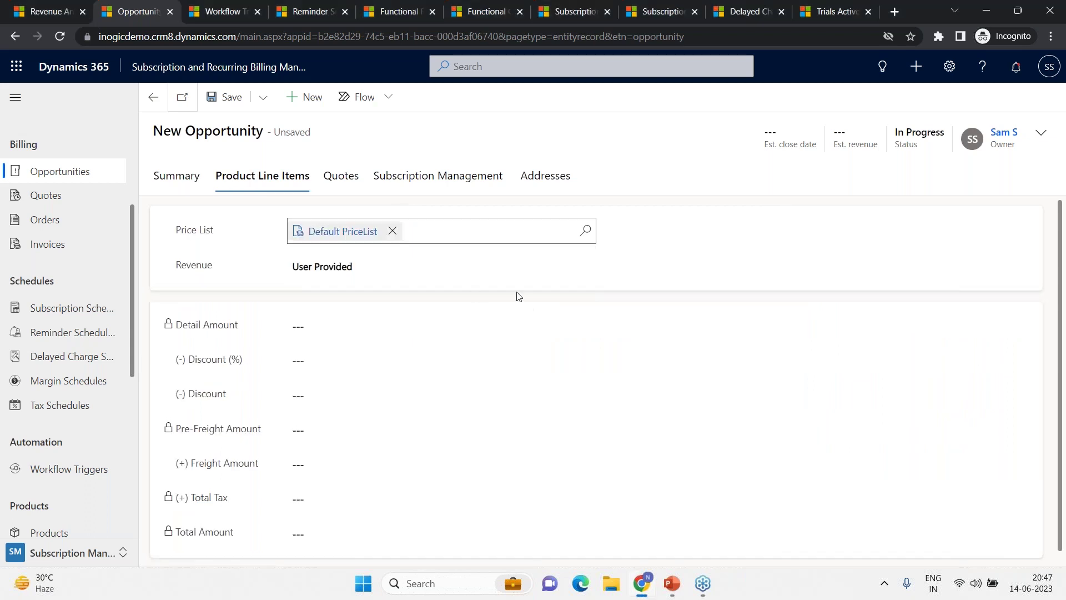
pyautogui.click(225, 97)
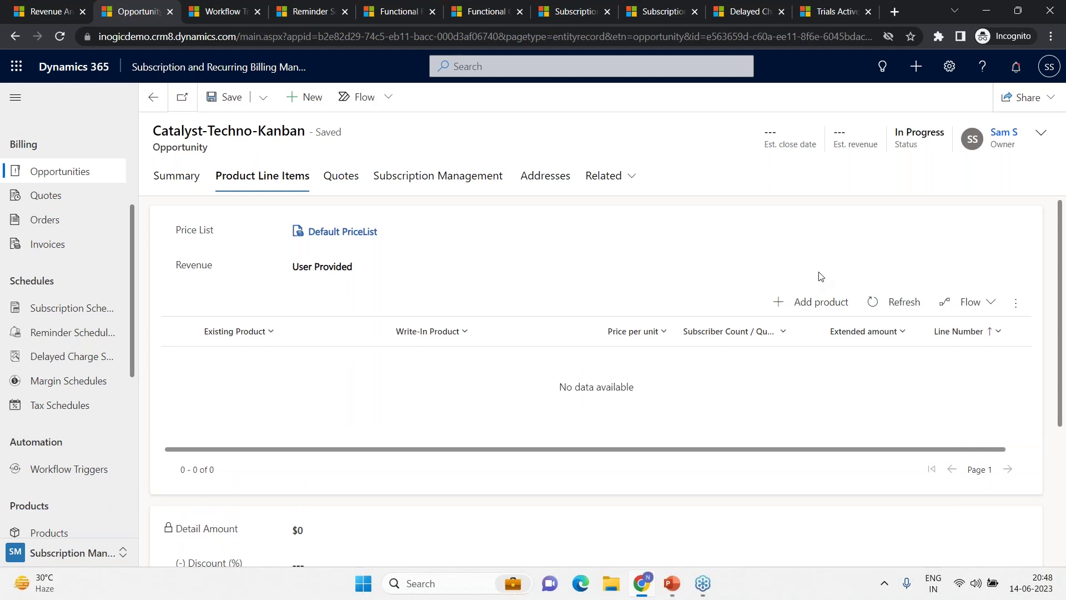
# Start a new product line for the opportunity and turn on its subscription fields.
pyautogui.click(811, 304)
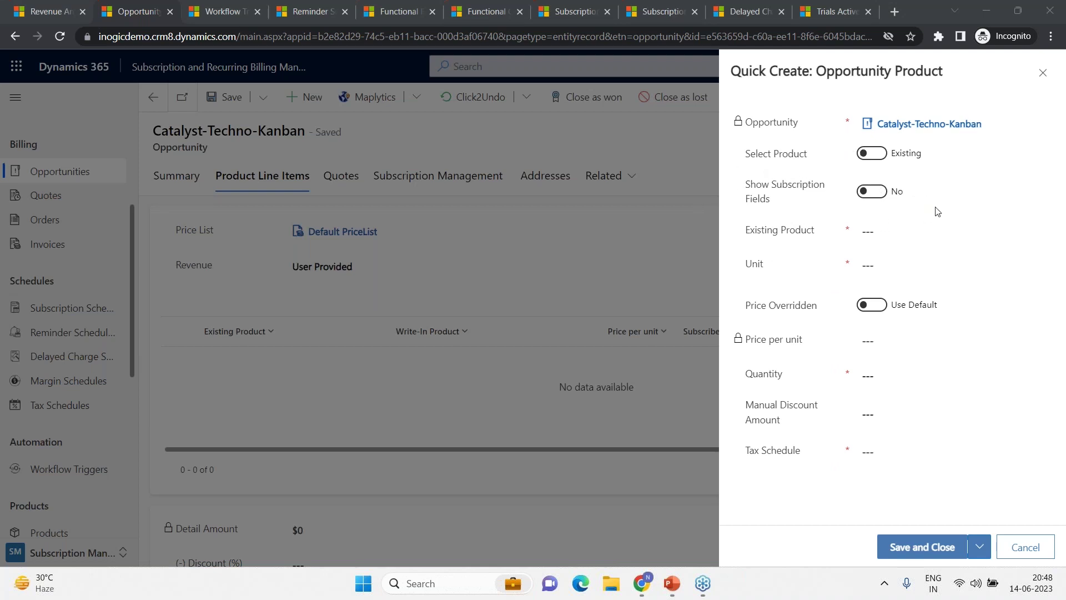
pyautogui.click(880, 197)
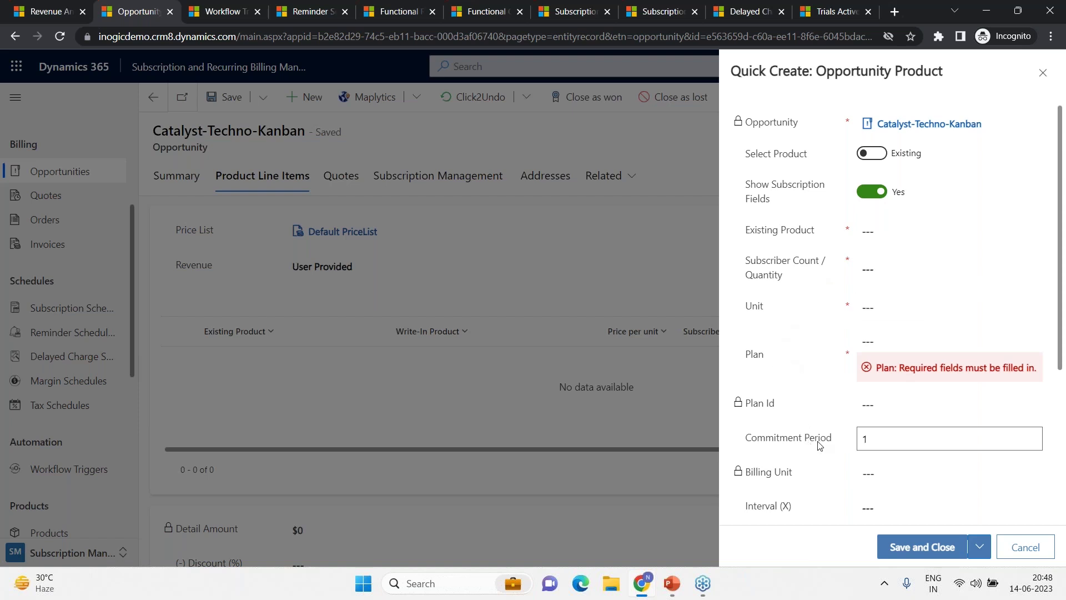
pyautogui.scroll(-1, 819, 445)
pyautogui.moveTo(811, 438)
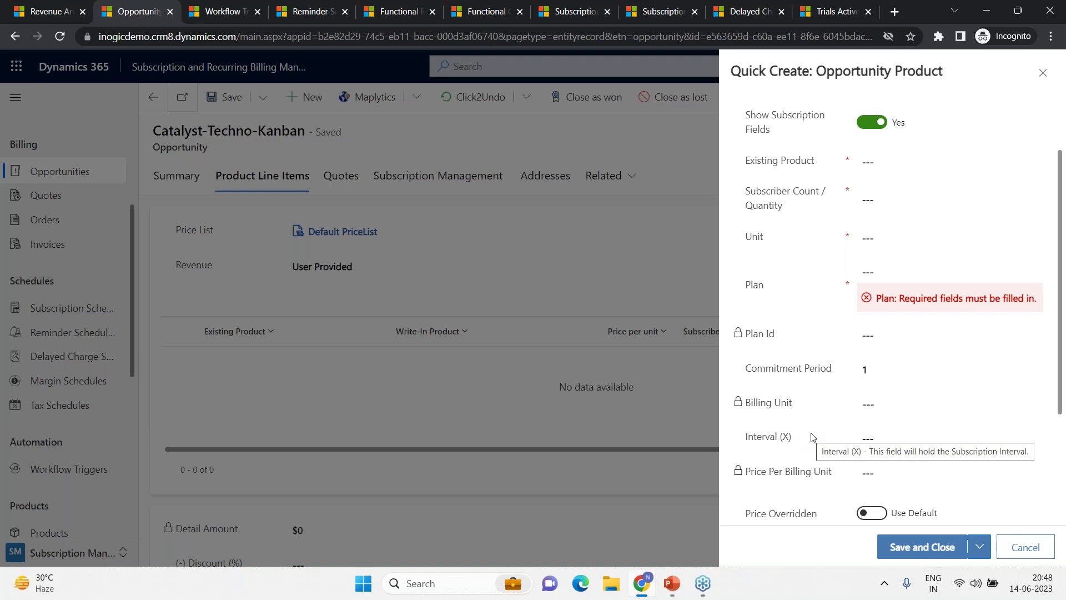
pyautogui.scroll(1, 861, 400)
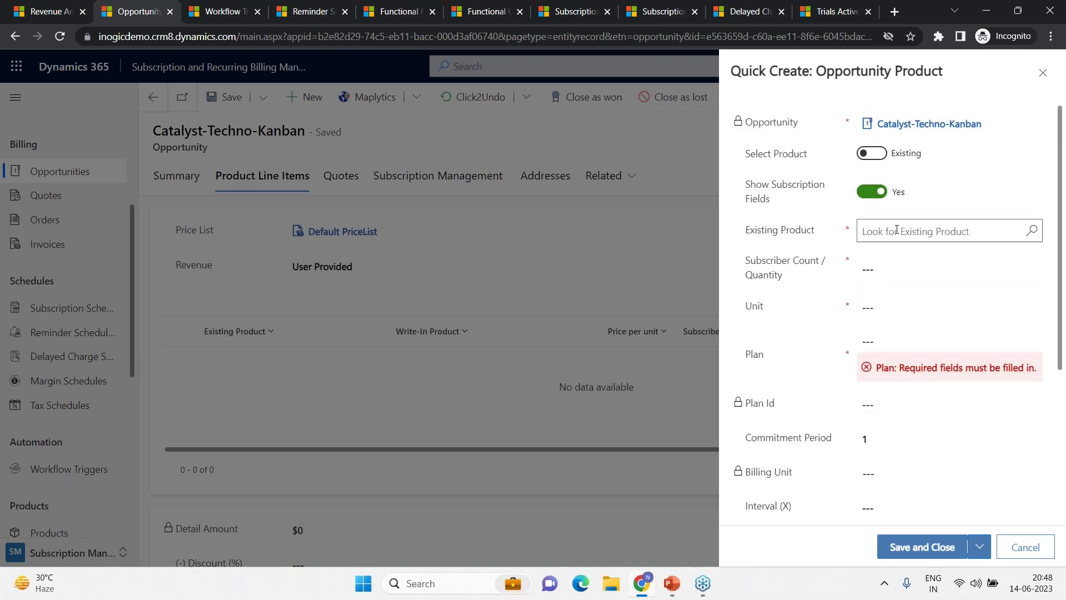
# Choose Kanban Board as the existing product and set the subscriber count to 50.
pyautogui.click(897, 229)
pyautogui.write('Kanb')
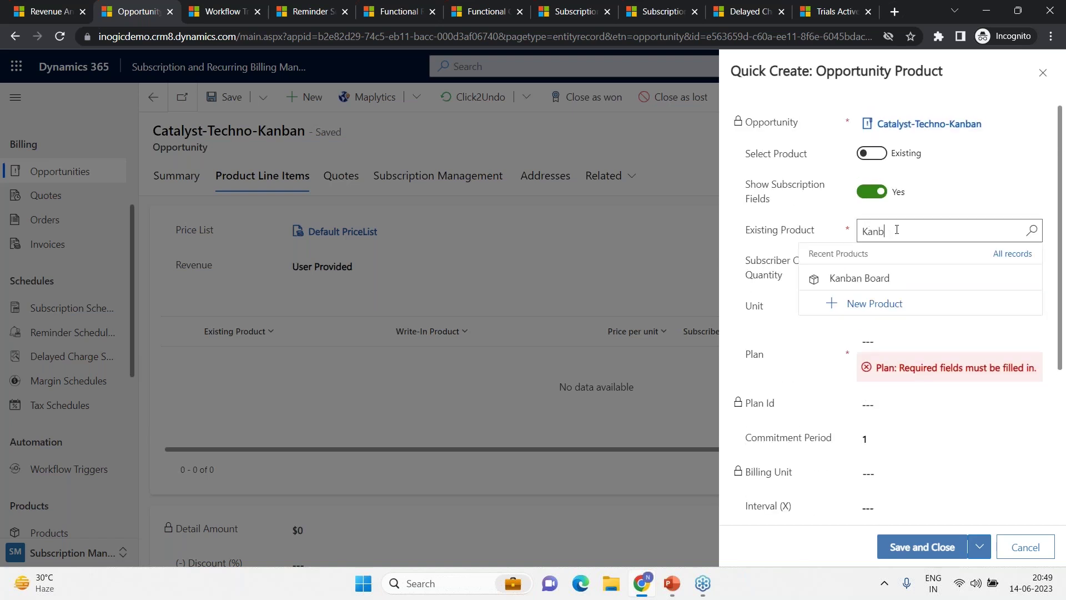
pyautogui.write('a')
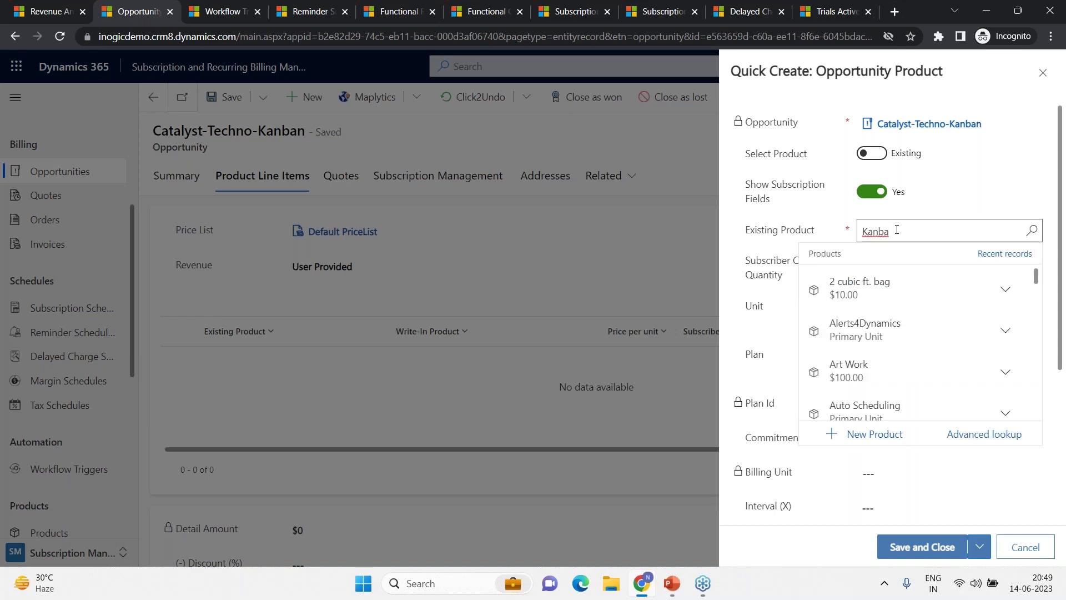
pyautogui.click(872, 349)
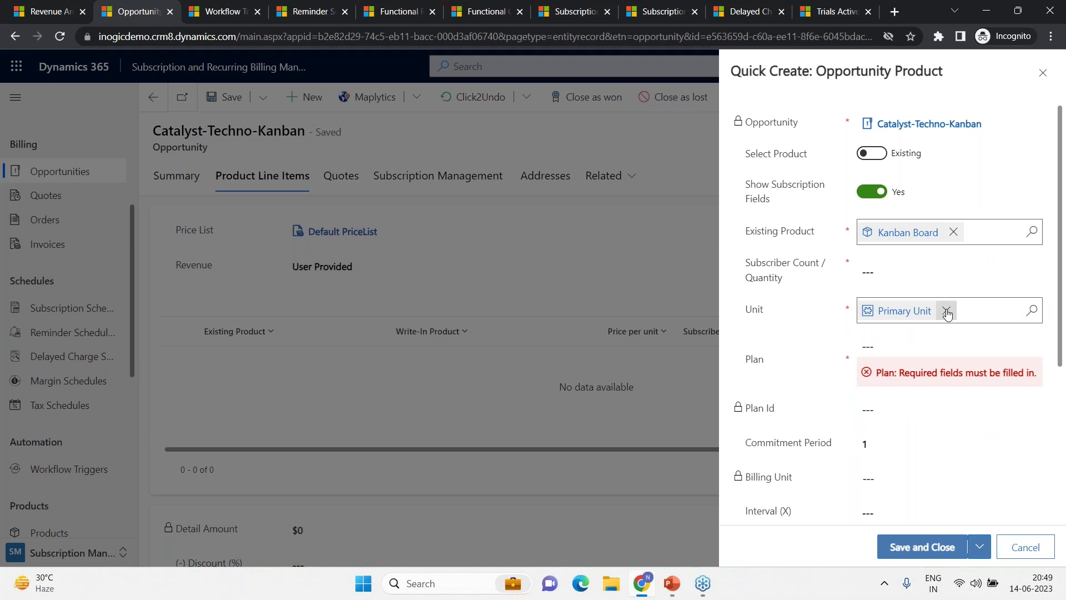
pyautogui.click(918, 272)
pyautogui.write('50')
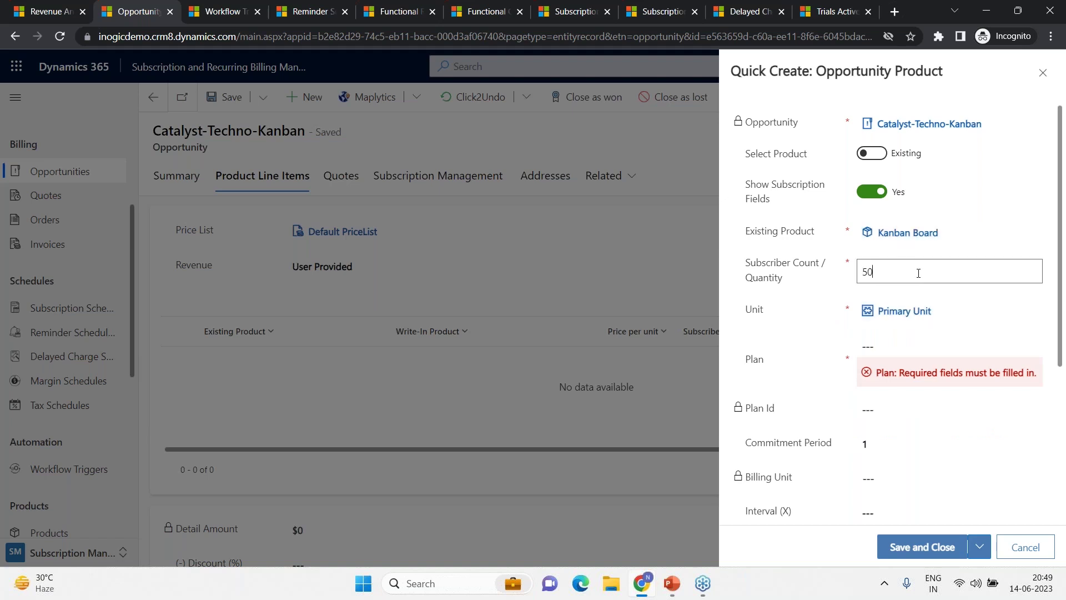
# Assign the Kanban Board Year Stairstep plan and set the commitment period to 3.
pyautogui.click(934, 347)
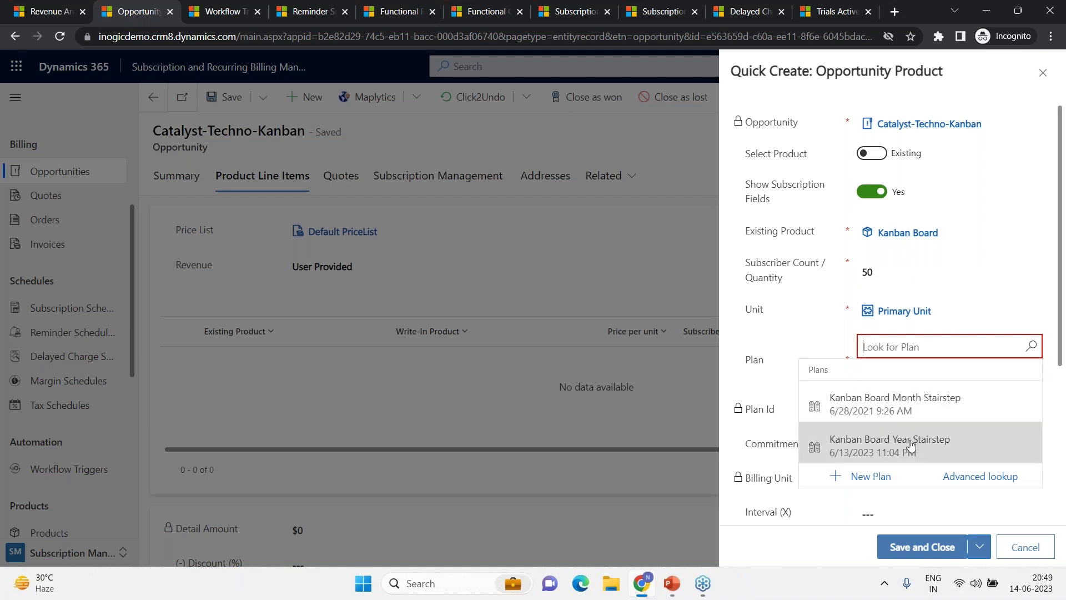
pyautogui.click(913, 444)
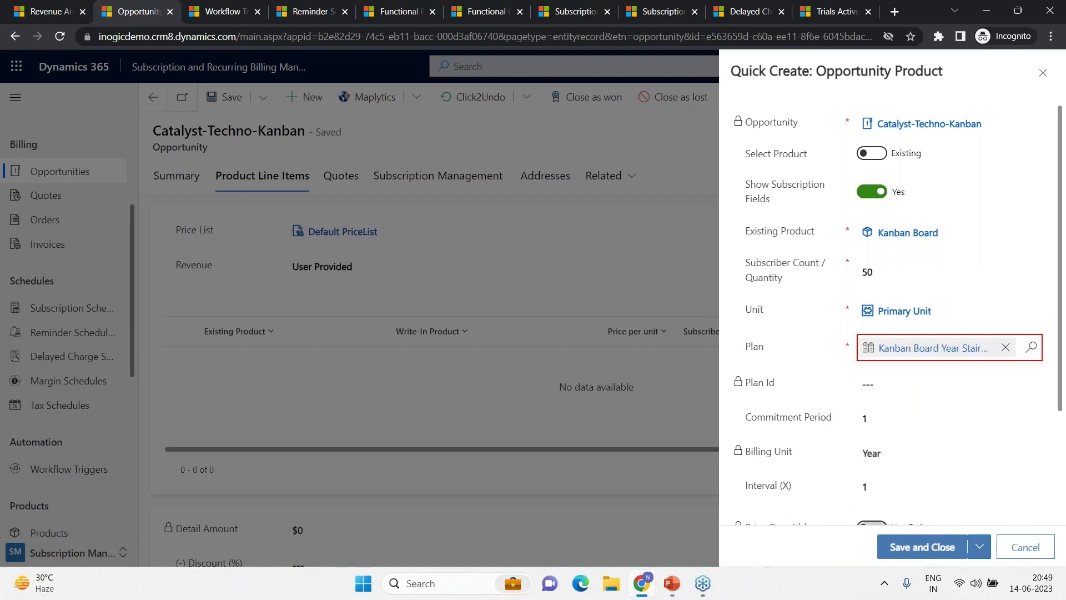
pyautogui.scroll(-3, 935, 435)
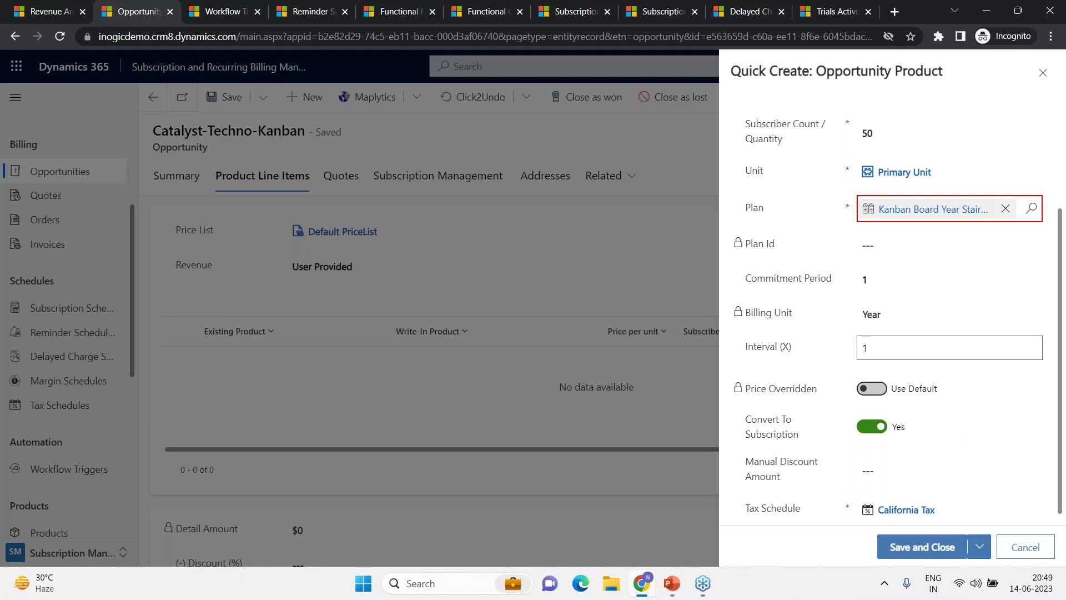
pyautogui.click(875, 275)
pyautogui.press('BackSpace')
pyautogui.write('3')
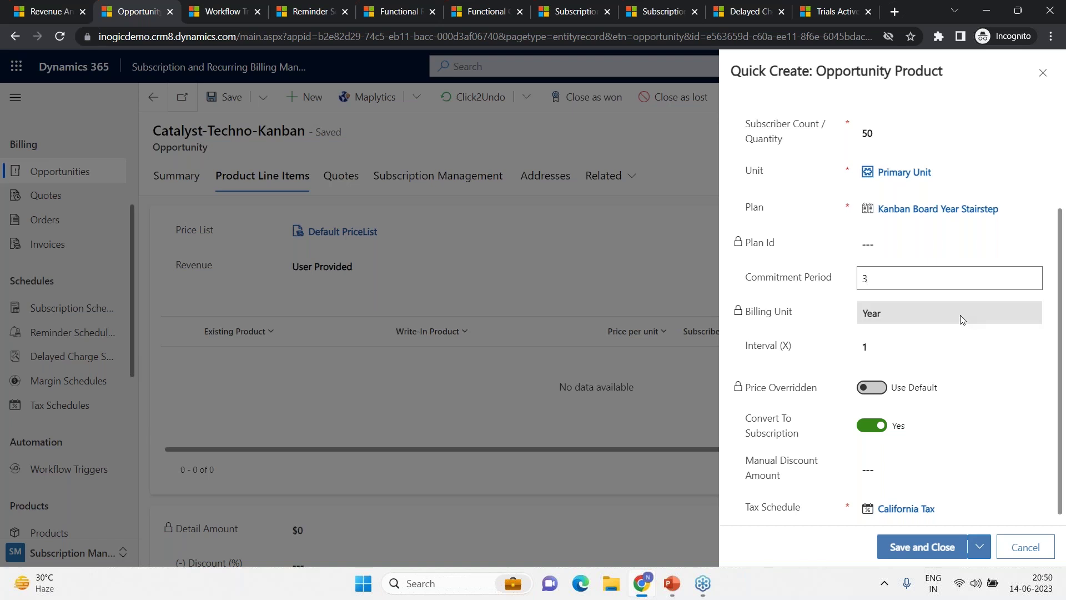
# Switch the plan to Kanban Board Month Stairstep, with a commitment period of 12 and an interval of 3.
pyautogui.click(1004, 209)
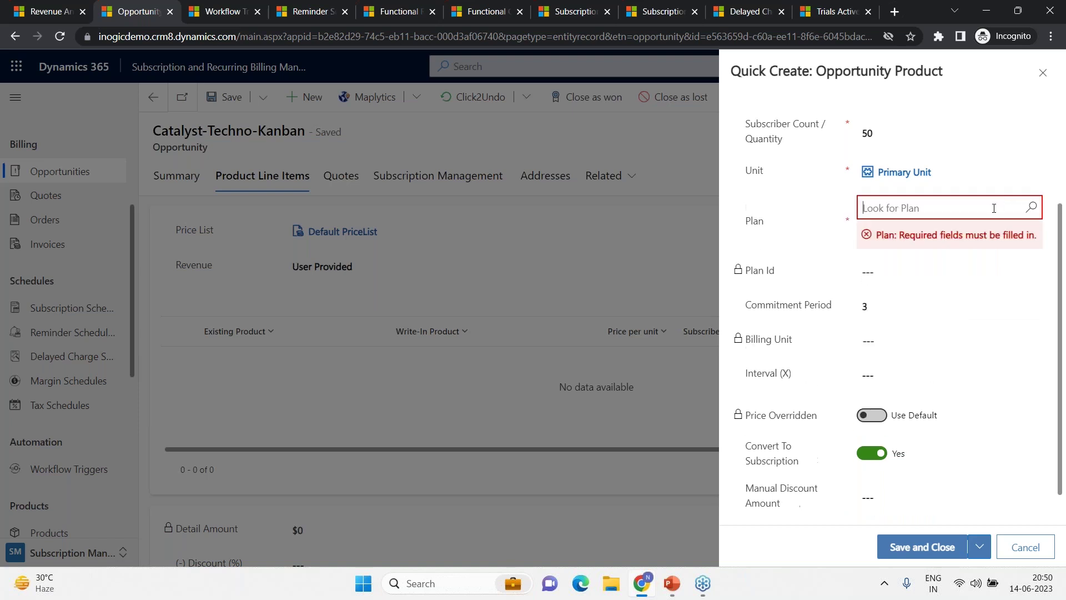
pyautogui.click(954, 211)
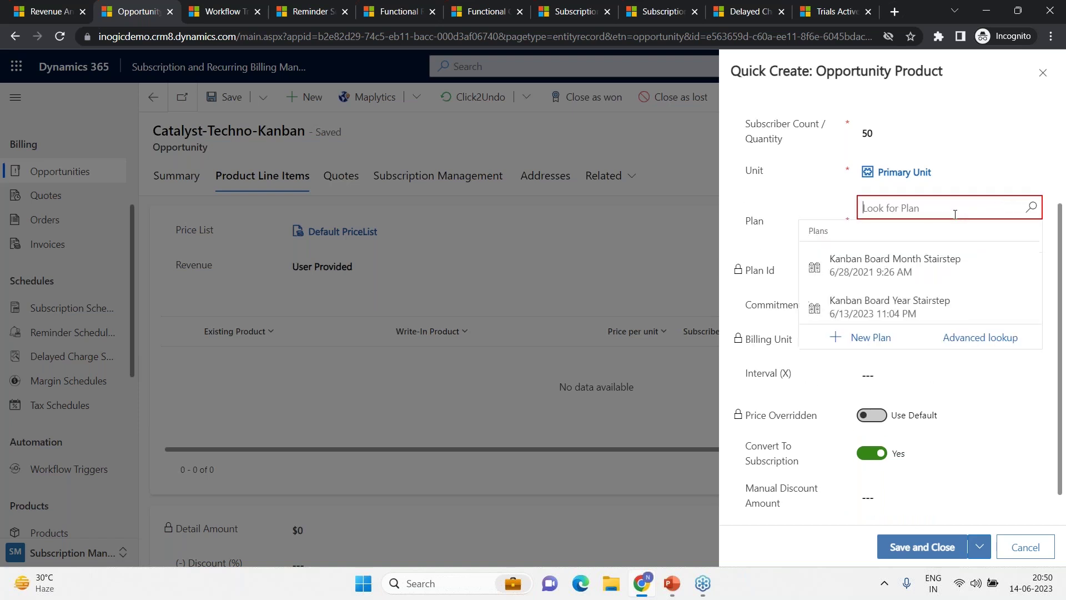
pyautogui.click(894, 252)
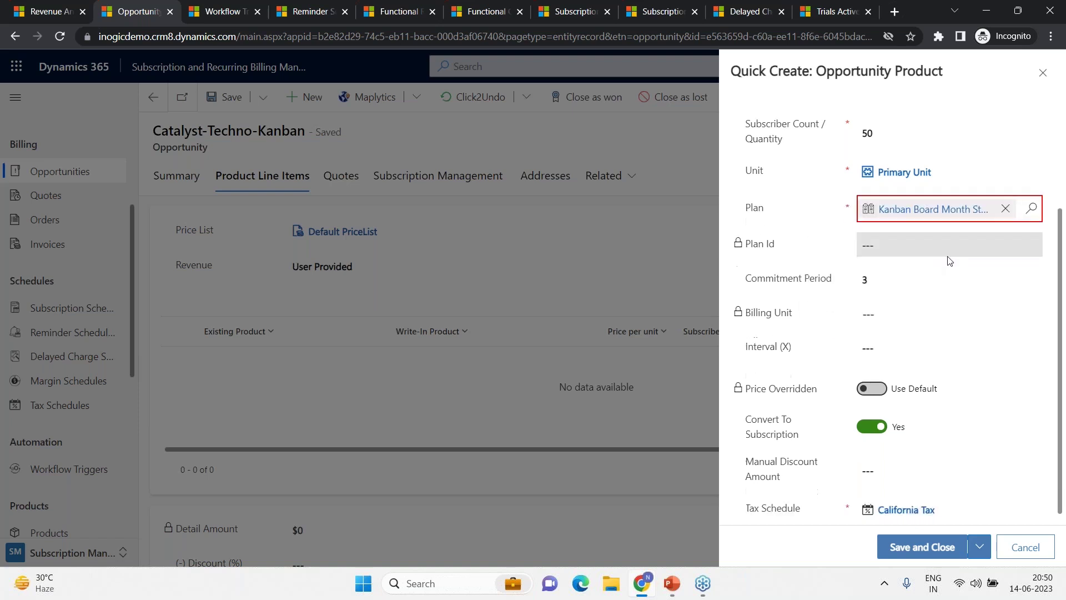
pyautogui.click(904, 276)
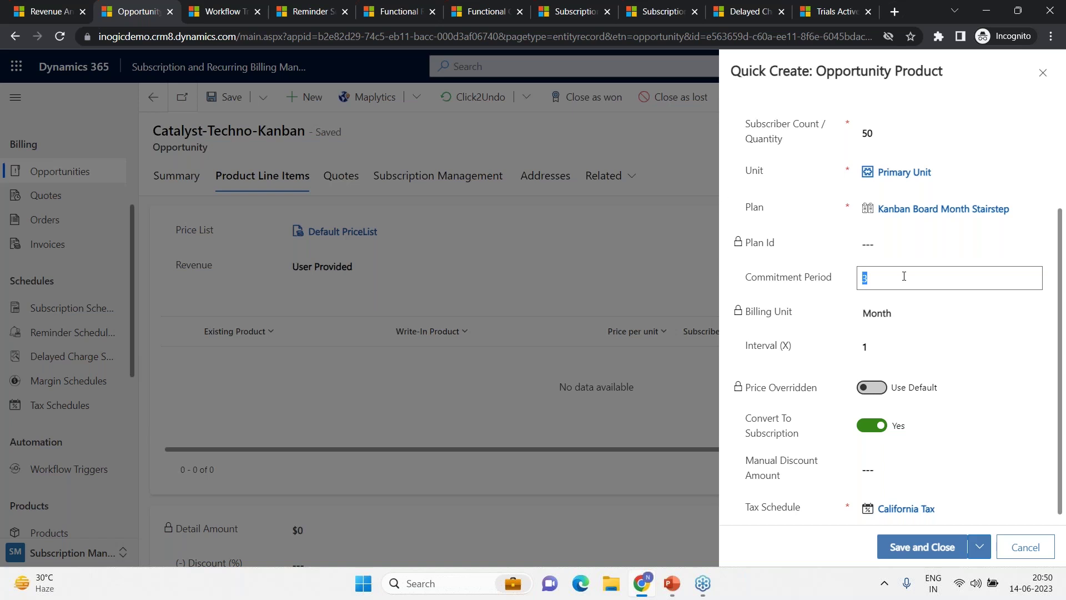
pyautogui.write('12')
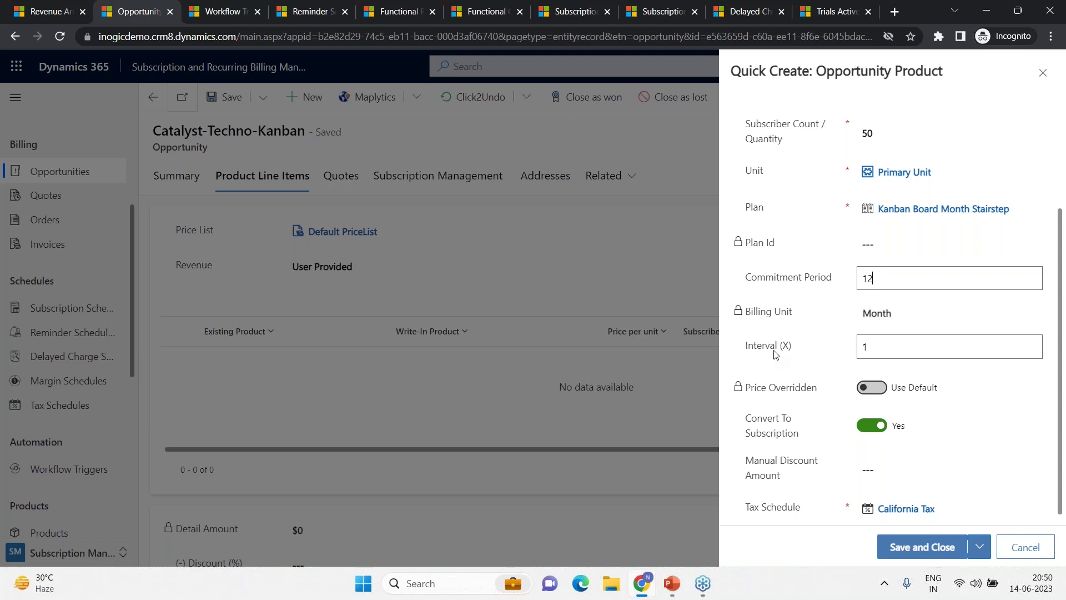
pyautogui.click(872, 349)
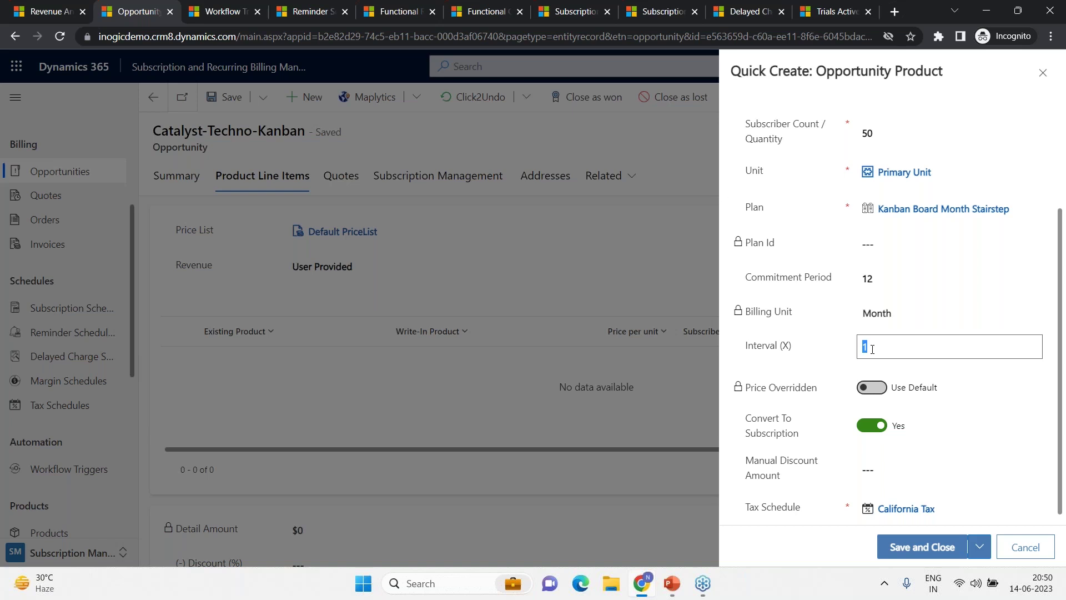
pyautogui.write('3')
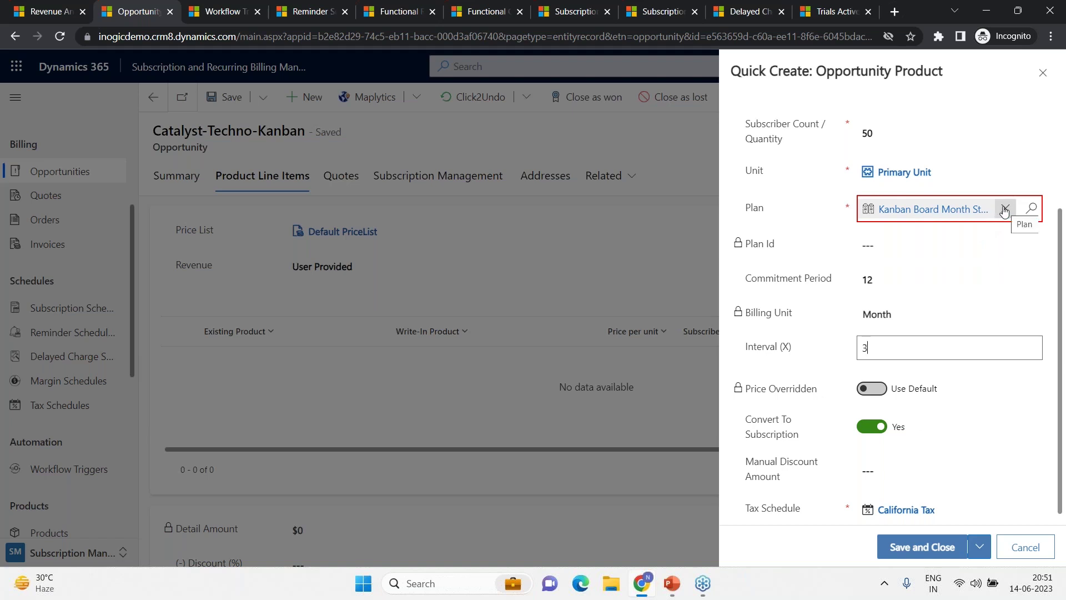
# Replace the monthly plan with Kanban Board Year Stairstep and set the commitment period to 1.
pyautogui.click(1005, 210)
pyautogui.click(956, 208)
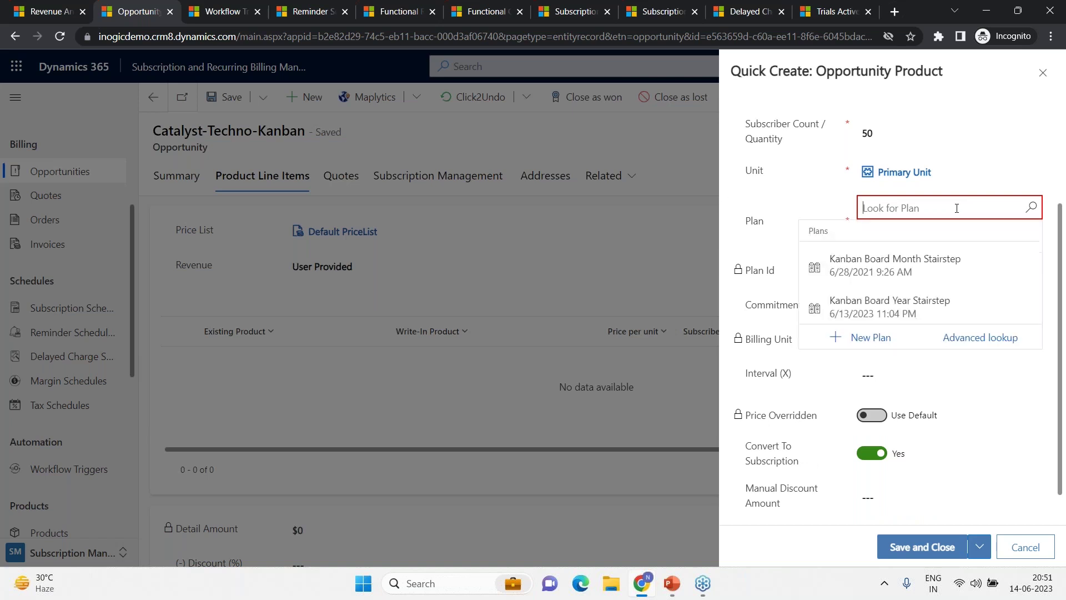
pyautogui.click(942, 299)
pyautogui.click(868, 279)
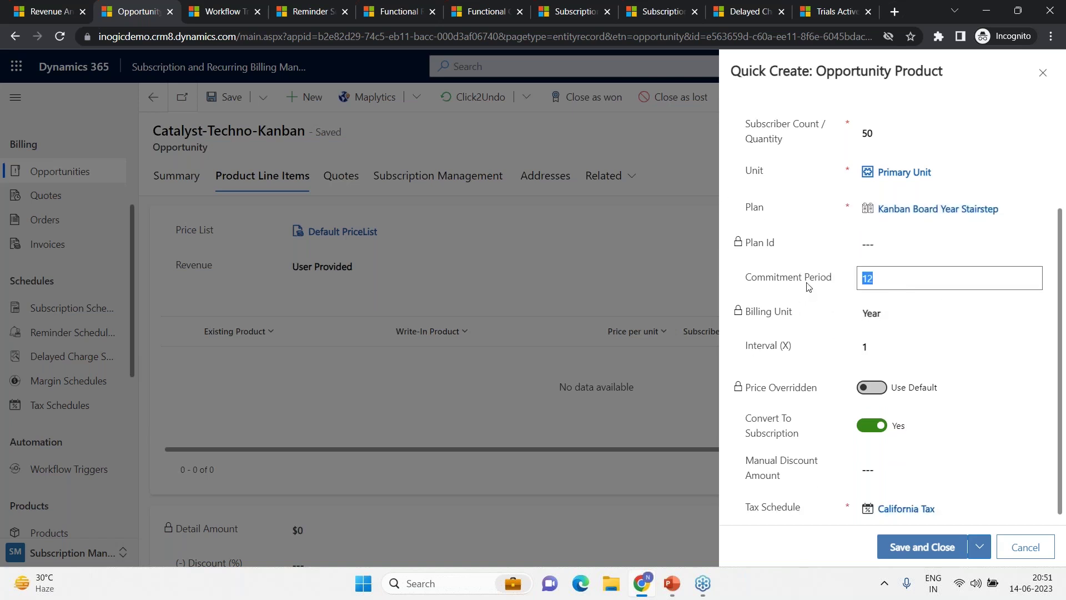
pyautogui.write('1')
# Check the product line's manual discount and tax schedule fields, and save and close the line.
pyautogui.scroll(-1, 955, 400)
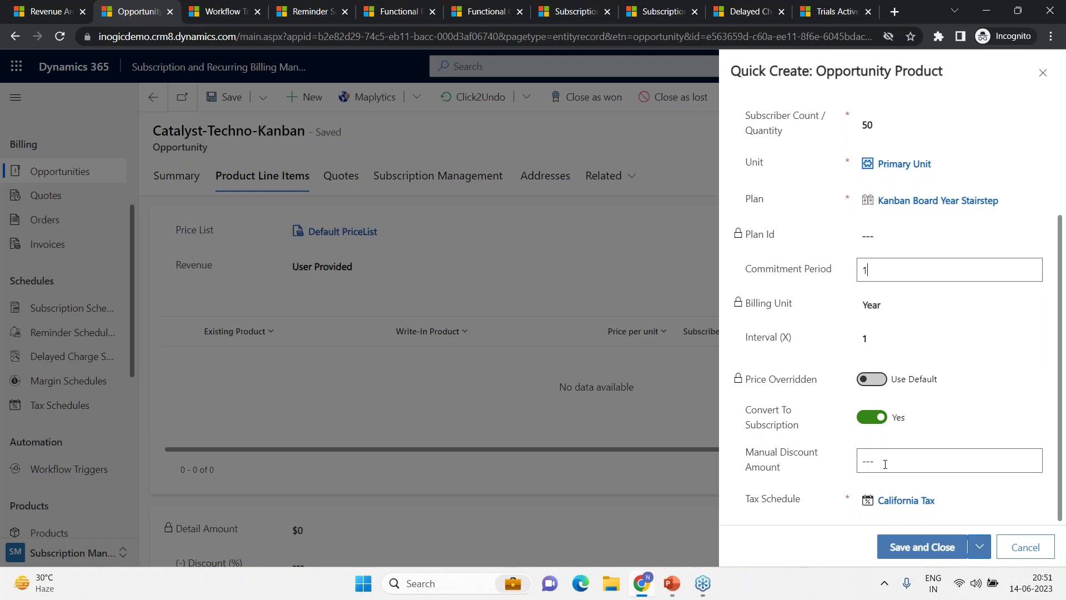
pyautogui.click(911, 466)
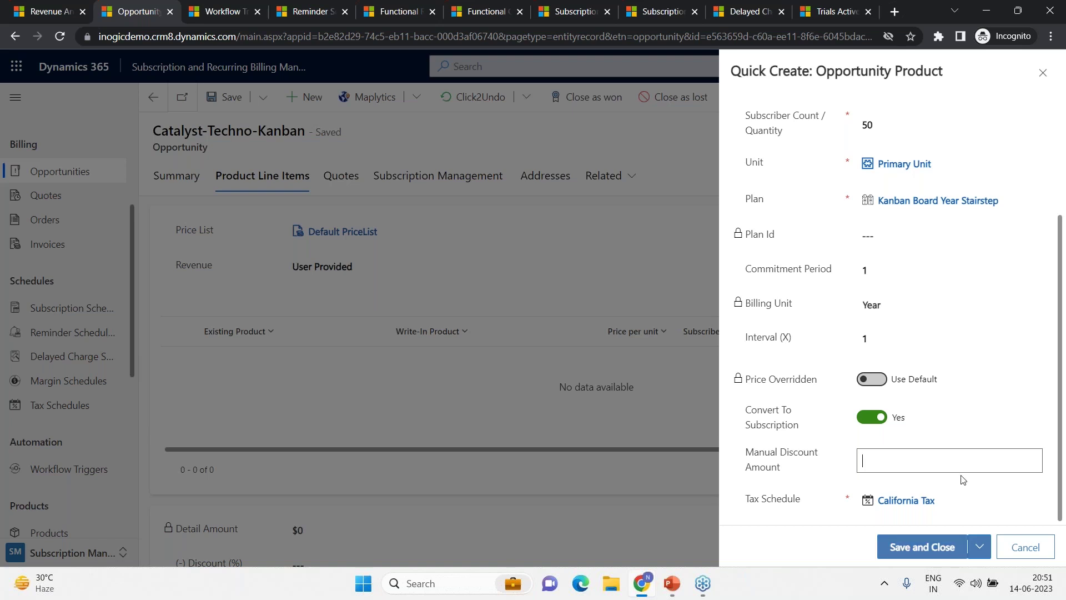
pyautogui.click(989, 502)
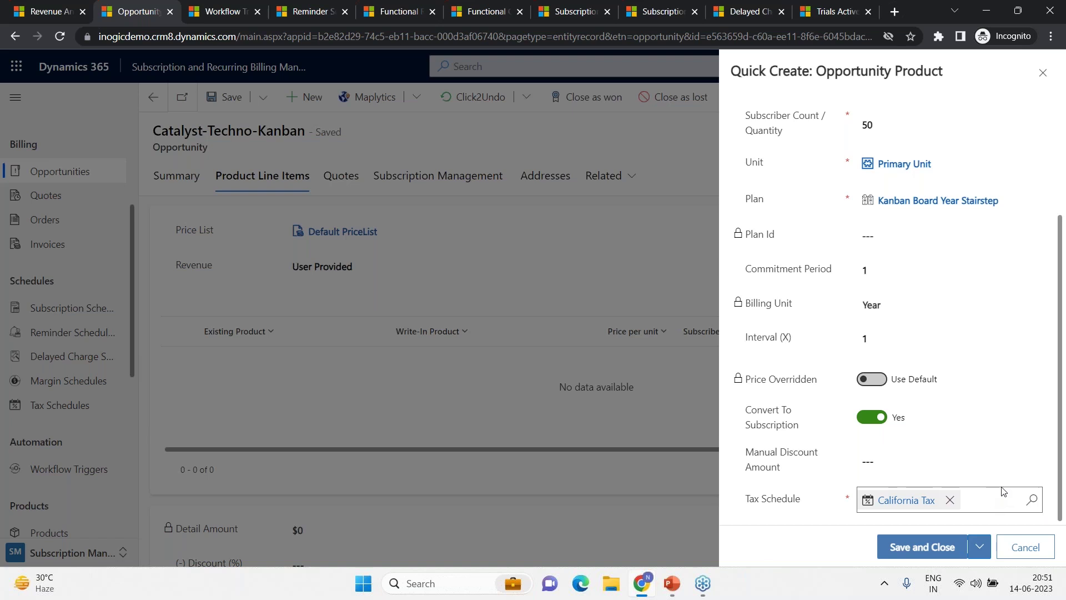
pyautogui.scroll(-1, 948, 312)
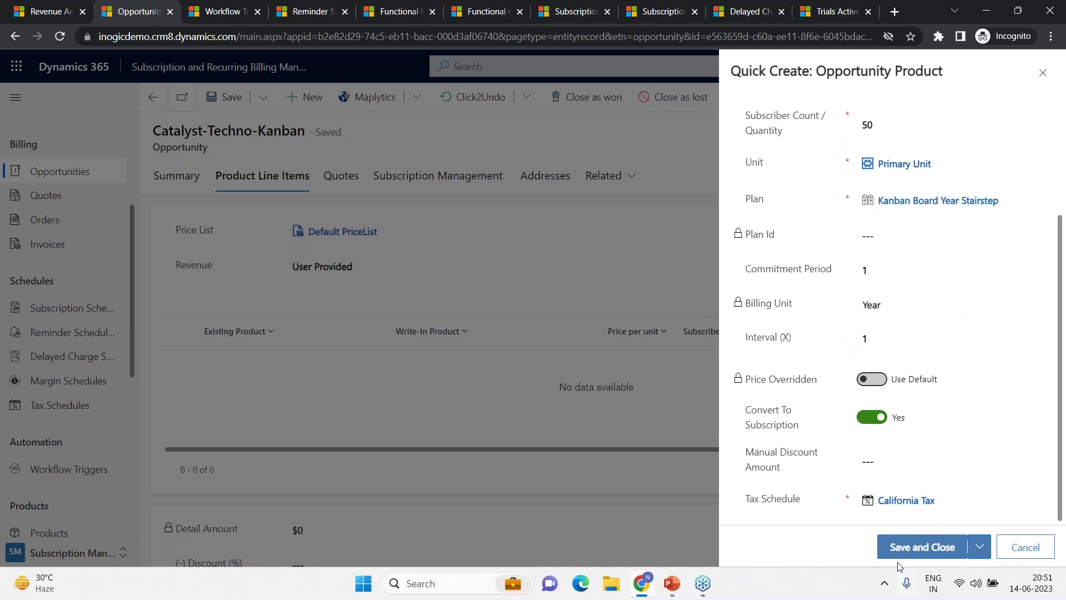
pyautogui.click(909, 548)
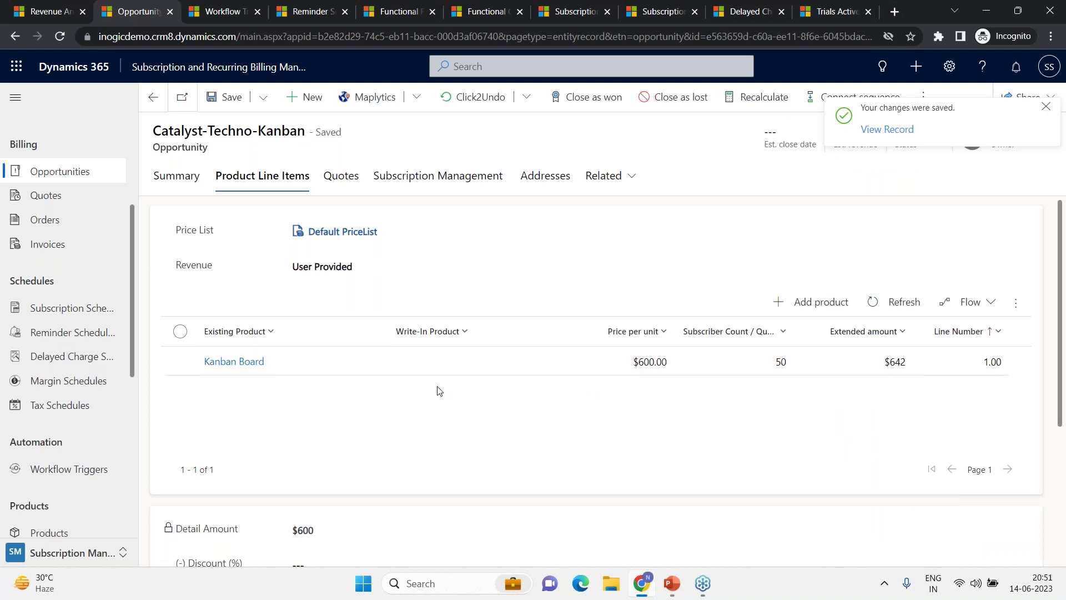
# Review the opportunity's detail amount, discount, tax and total amount.
pyautogui.scroll(-3, 388, 378)
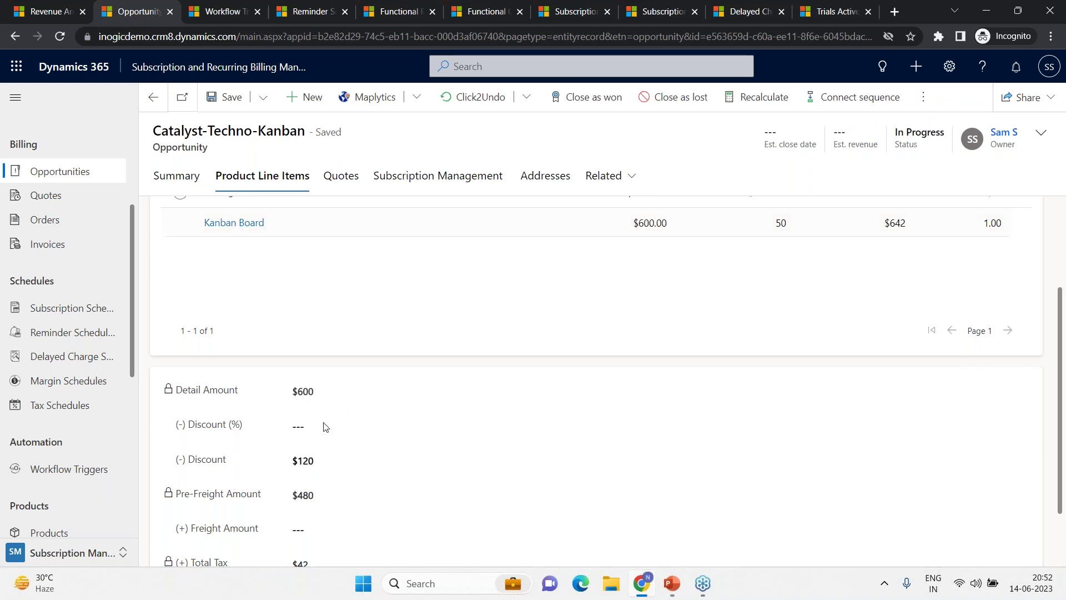
pyautogui.click(339, 462)
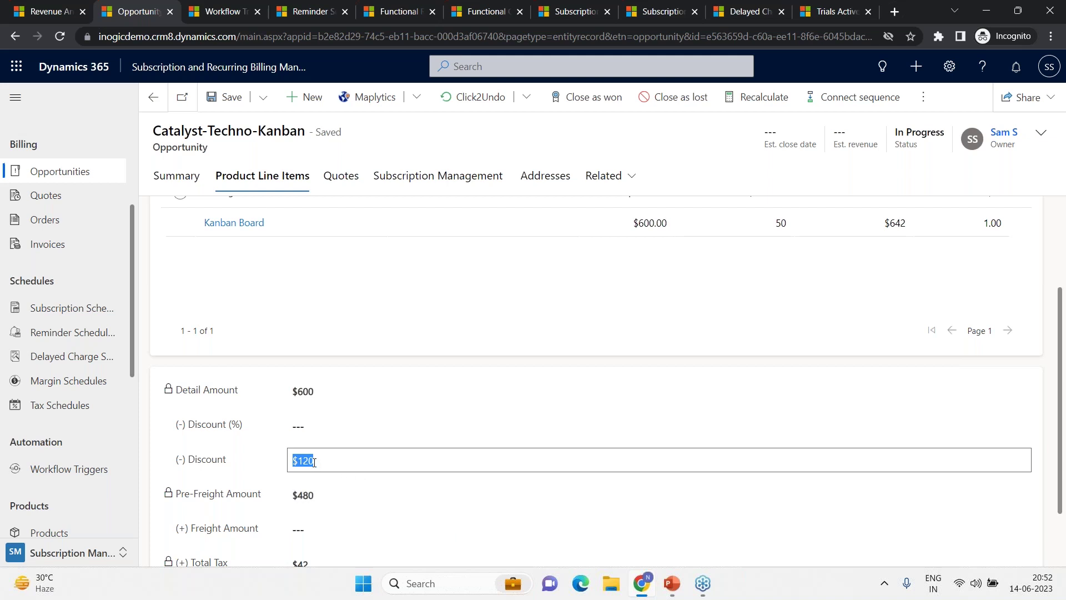
pyautogui.scroll(-1, 324, 461)
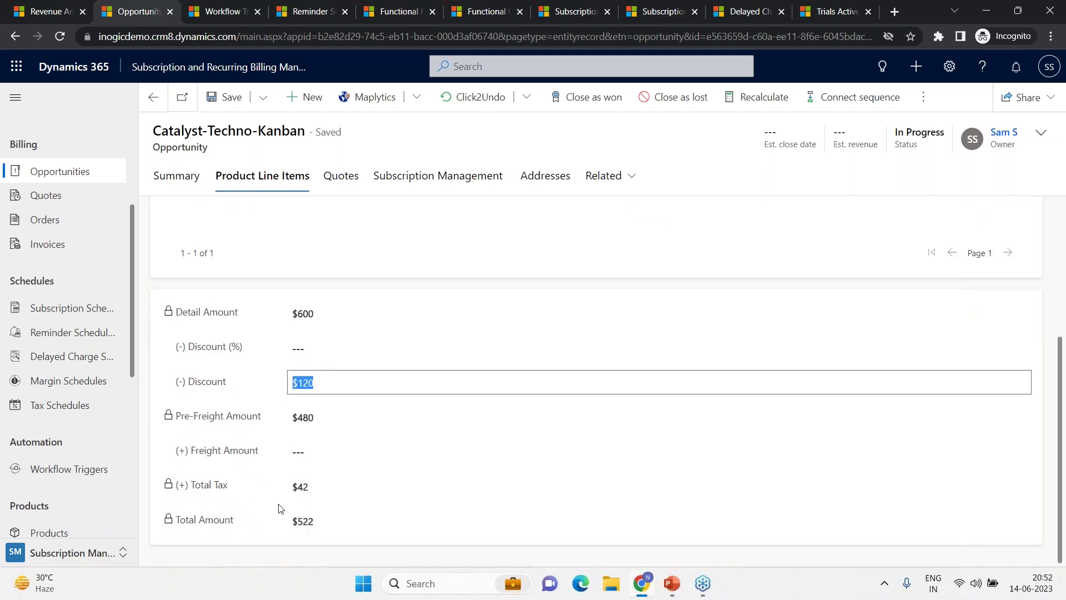
pyautogui.scroll(3, 595, 488)
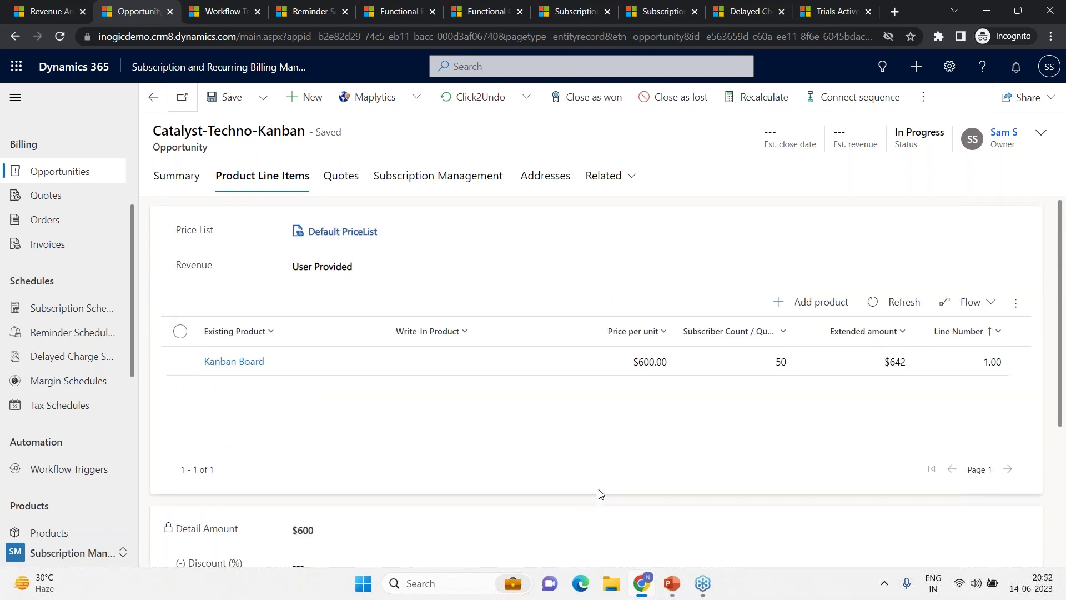
# Create a new quote from the opportunity and review its sales information and amounts.
pyautogui.click(351, 178)
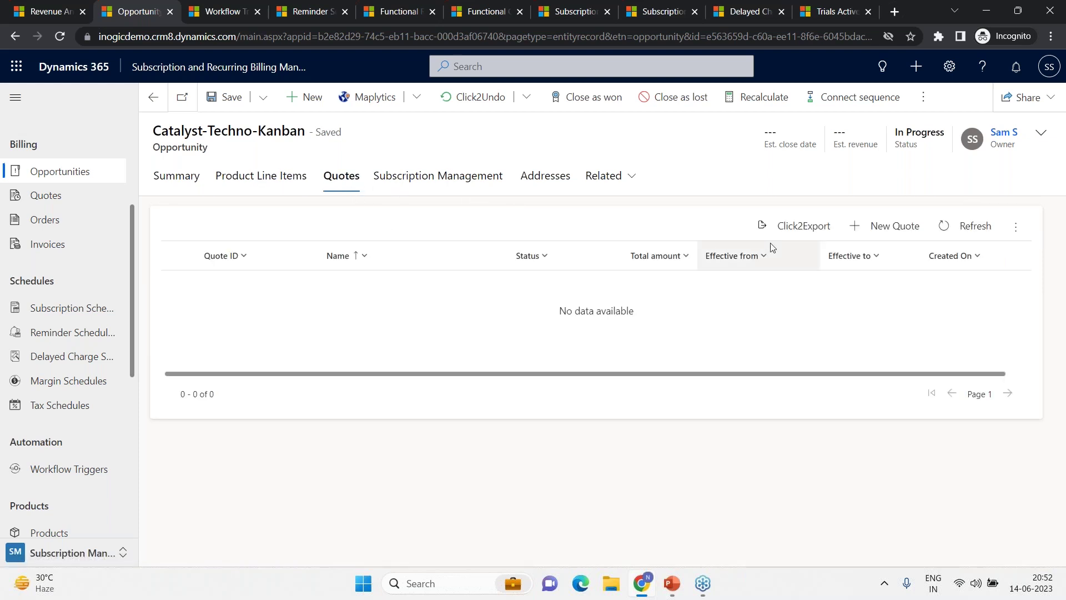
pyautogui.click(888, 227)
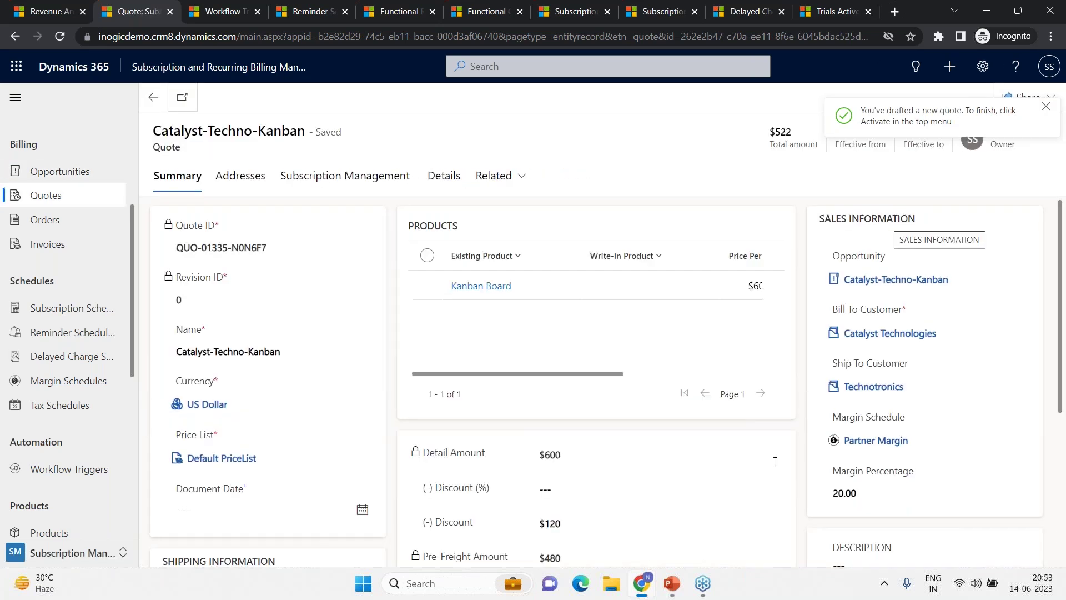
pyautogui.scroll(-5, 722, 452)
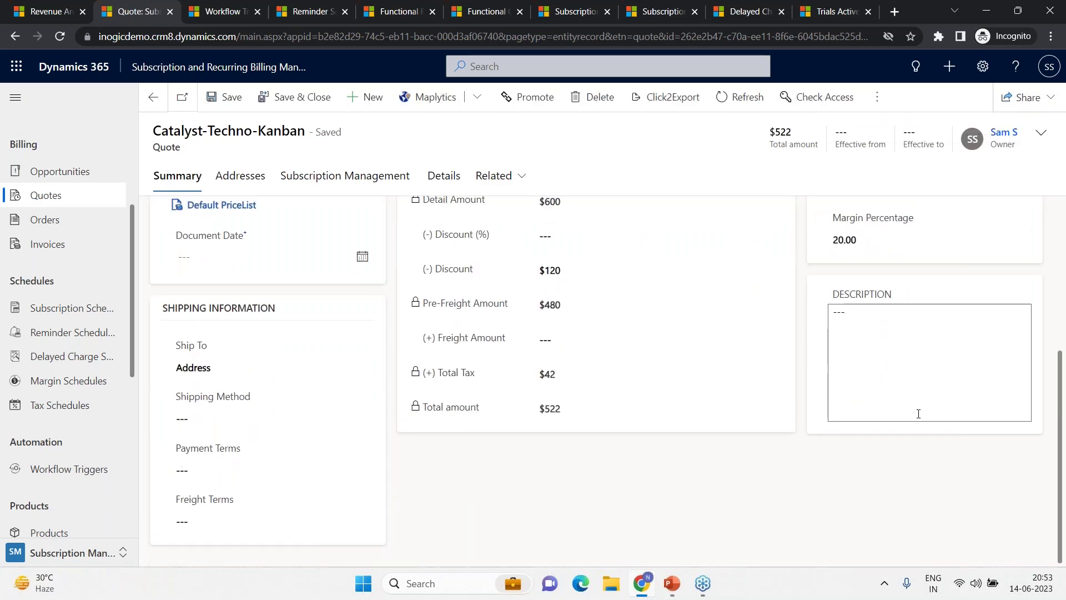
pyautogui.scroll(5, 783, 396)
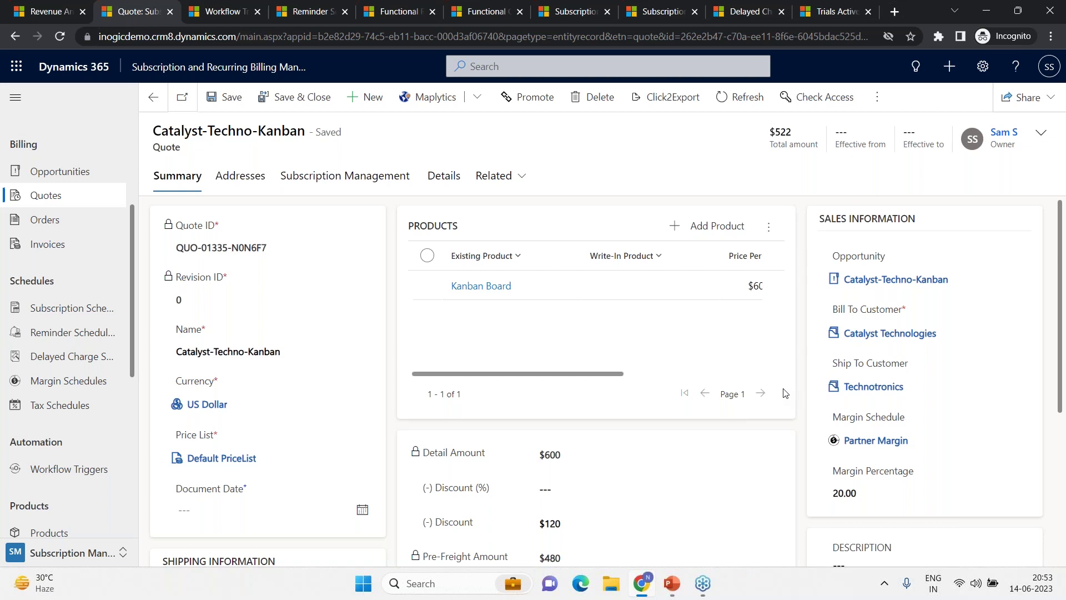
# Activate the Catalyst-Techno-Kanban quote and dismiss the resulting notification.
pyautogui.click(877, 97)
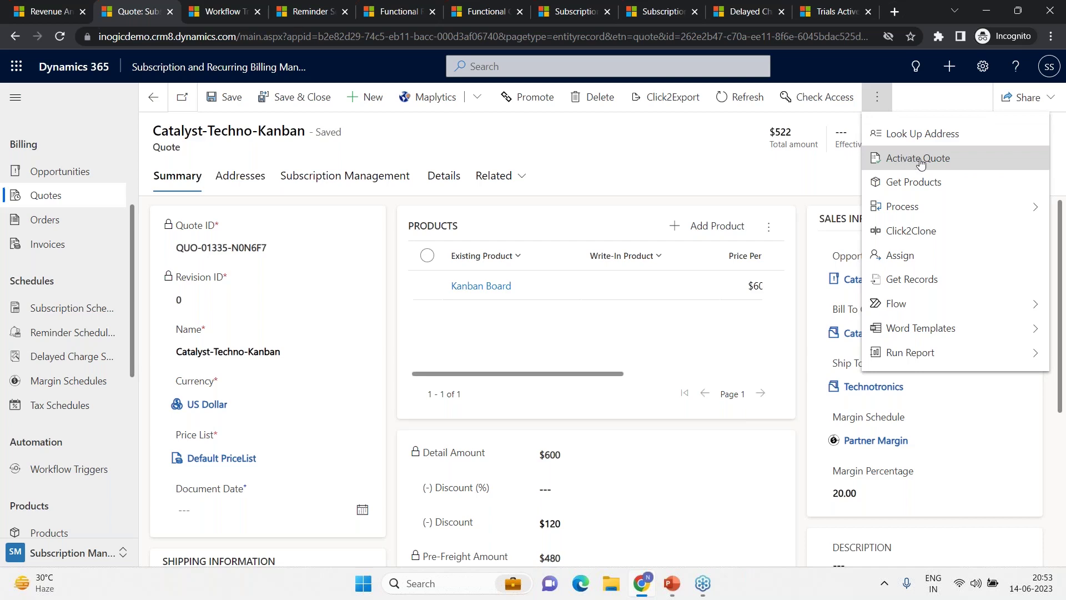
pyautogui.click(918, 159)
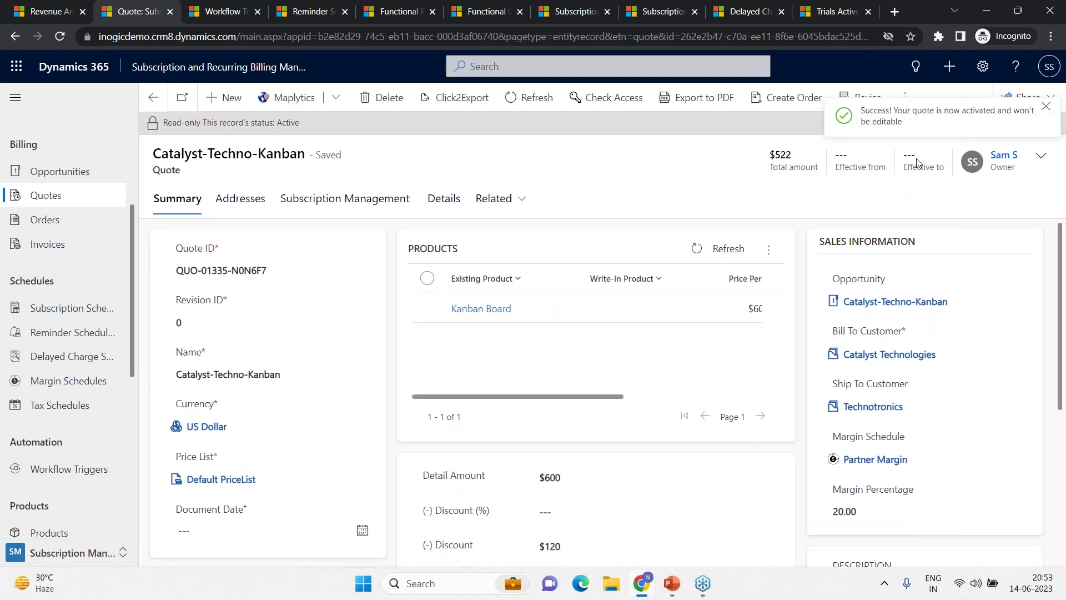
pyautogui.click(1046, 106)
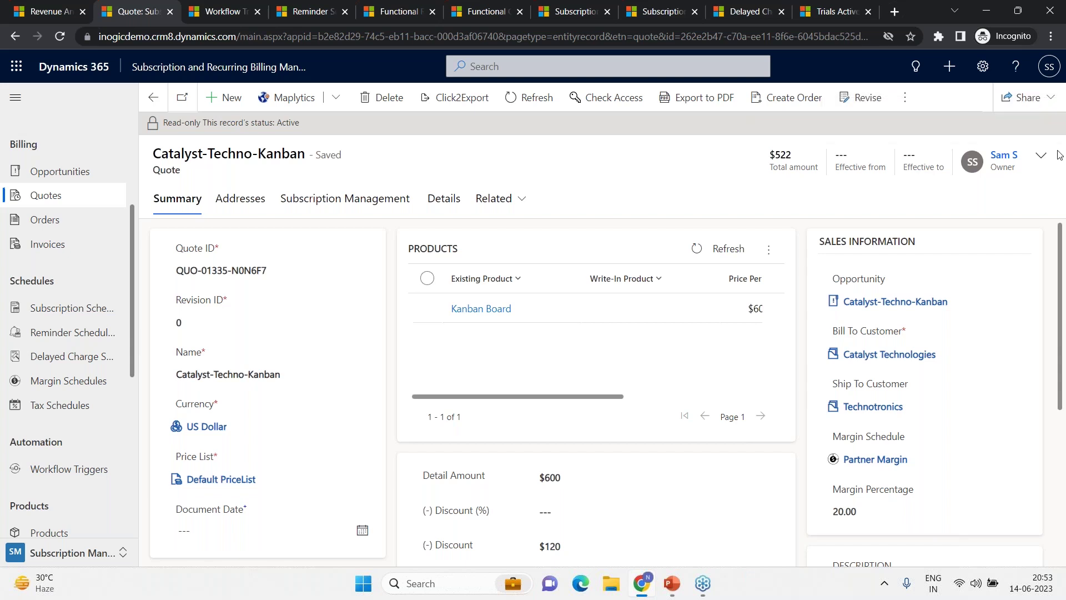
# Convert the activated quote to a subscription schedule and check the schedule's start date.
pyautogui.click(908, 100)
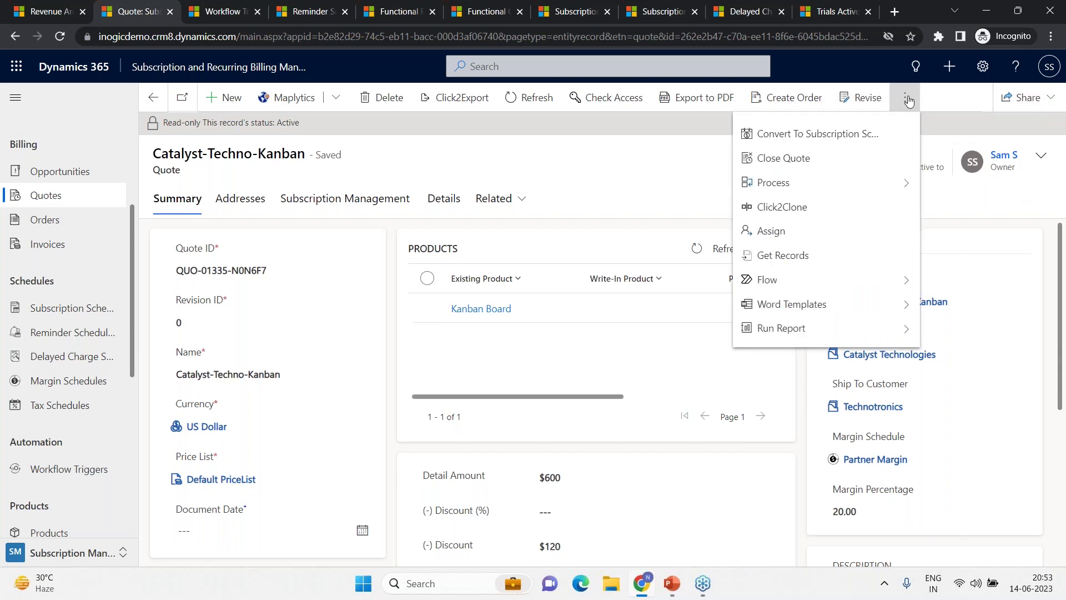
pyautogui.click(853, 136)
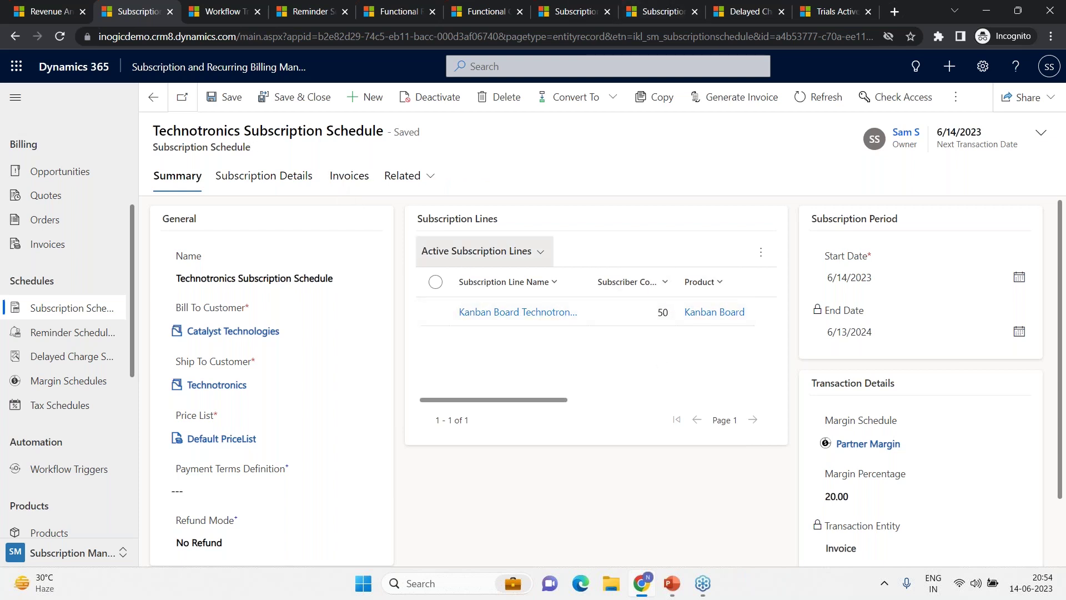
pyautogui.click(884, 277)
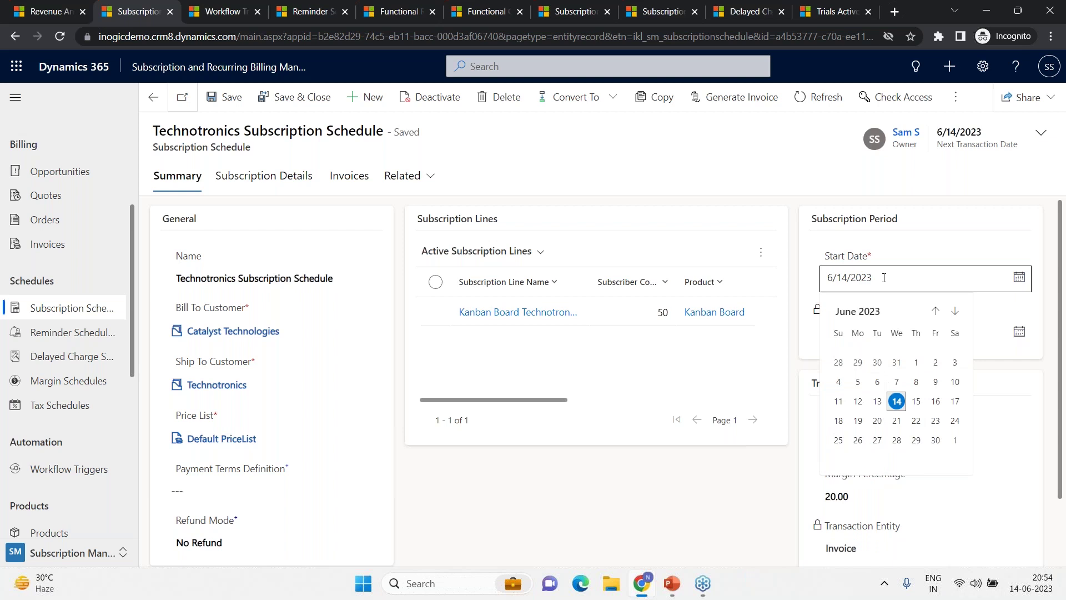
pyautogui.click(884, 278)
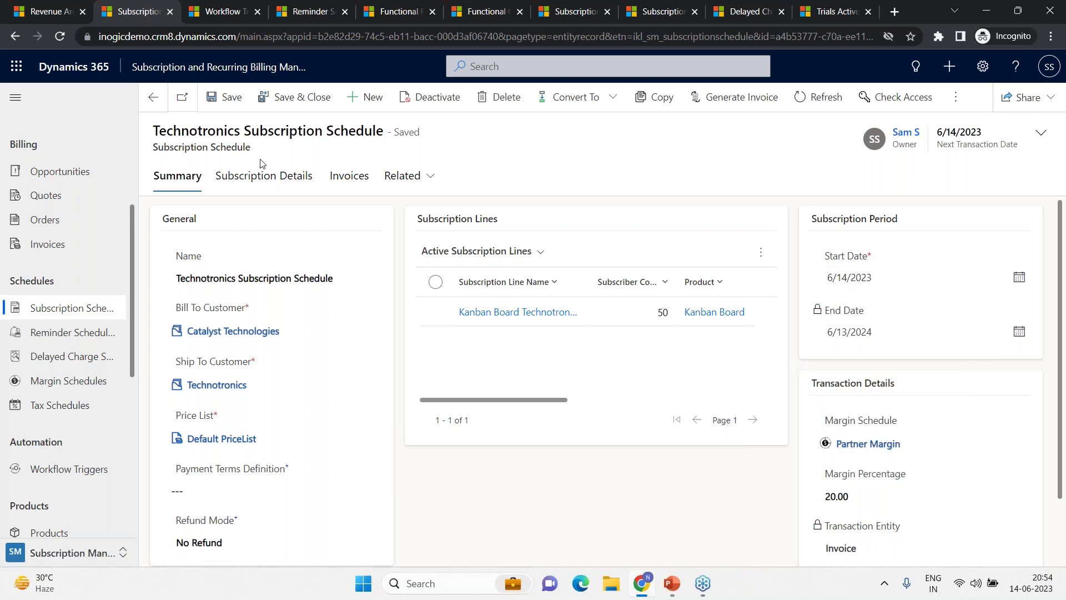
# Review the schedule's Duration and Generate When options, keeping Bill Specified Number and Current Record is Empty.
pyautogui.click(276, 176)
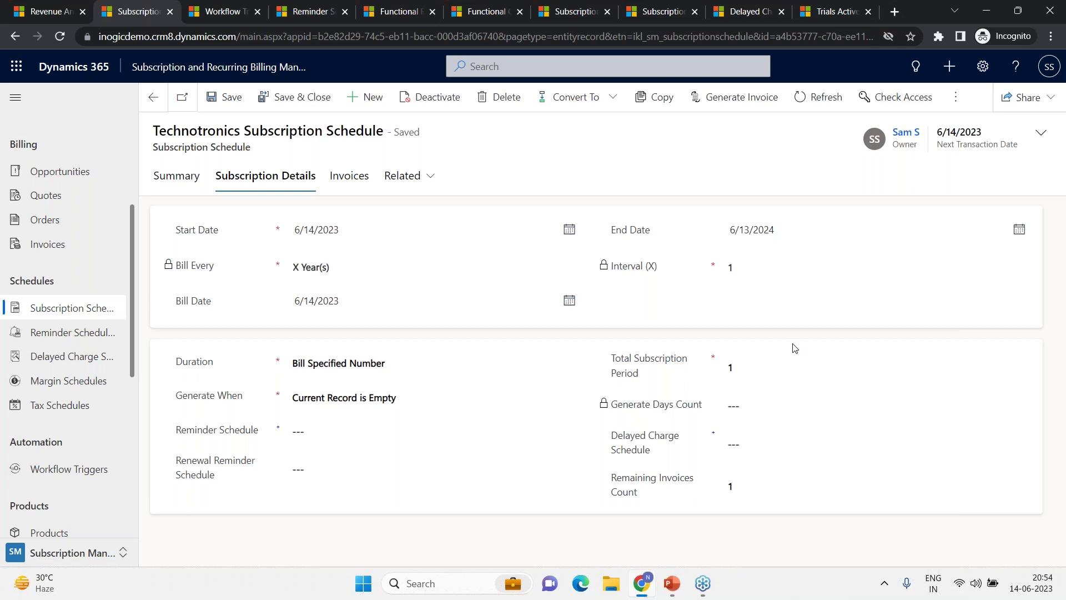
pyautogui.moveTo(206, 365)
pyautogui.click(521, 364)
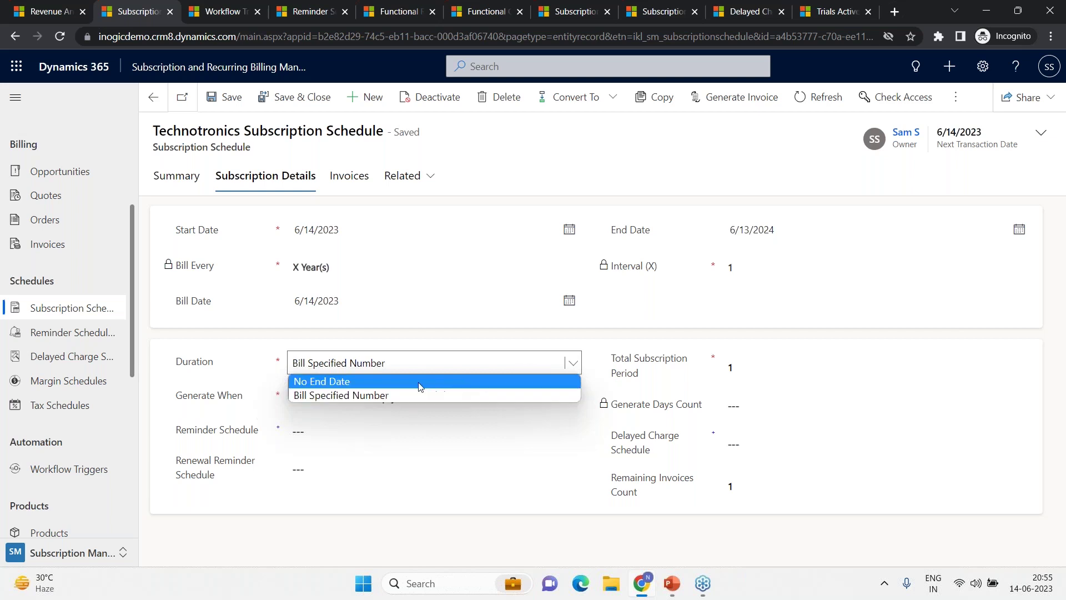
pyautogui.click(366, 396)
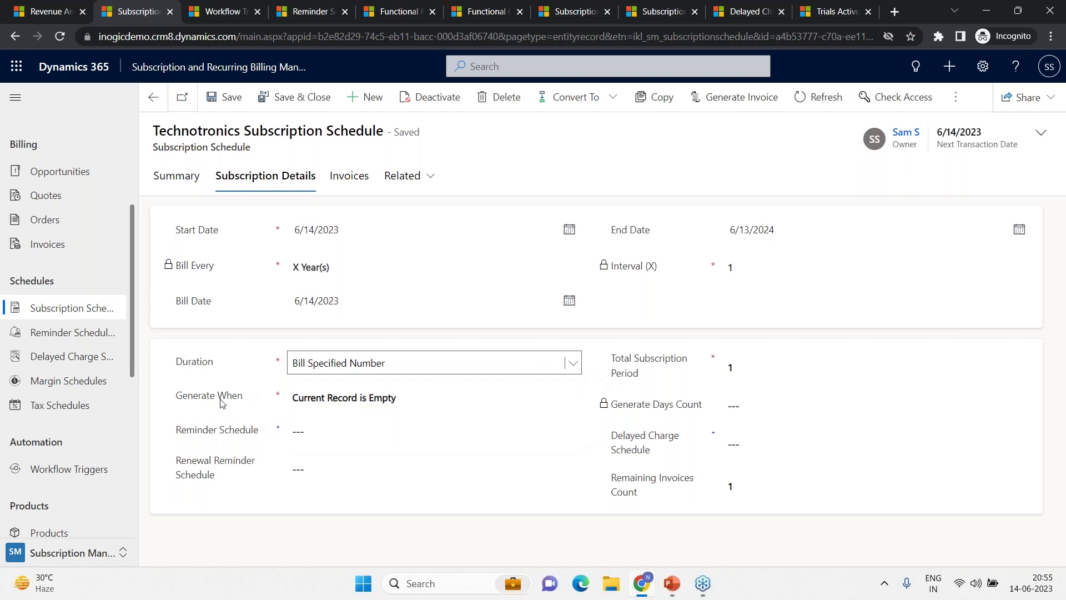
pyautogui.click(323, 400)
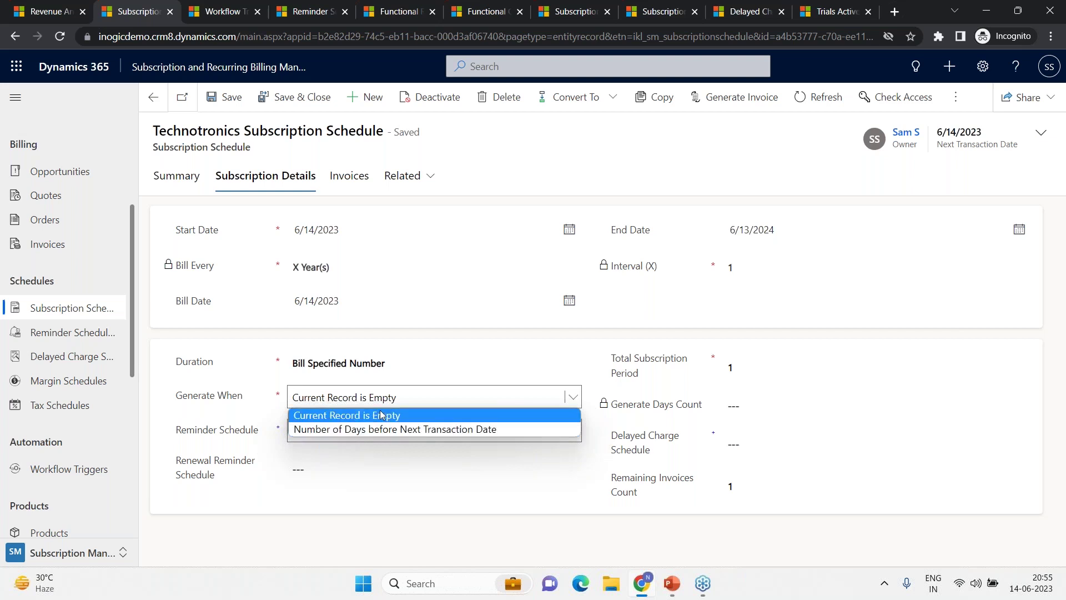
pyautogui.click(381, 414)
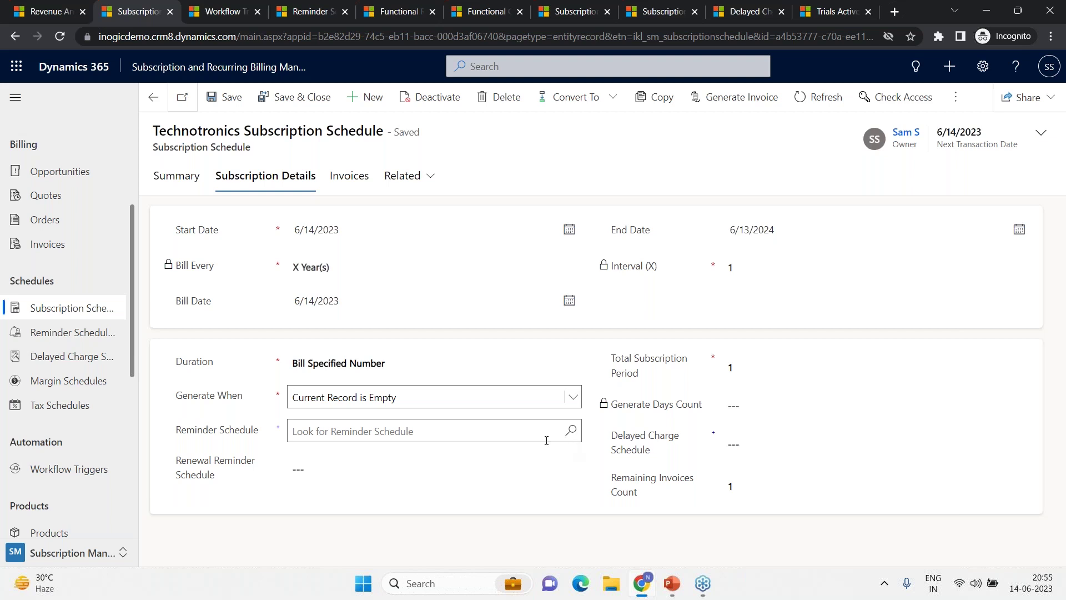
# Assign Invoice Reminder as the schedule's reminder schedule and Late Fees as its delayed charge schedule.
pyautogui.click(444, 435)
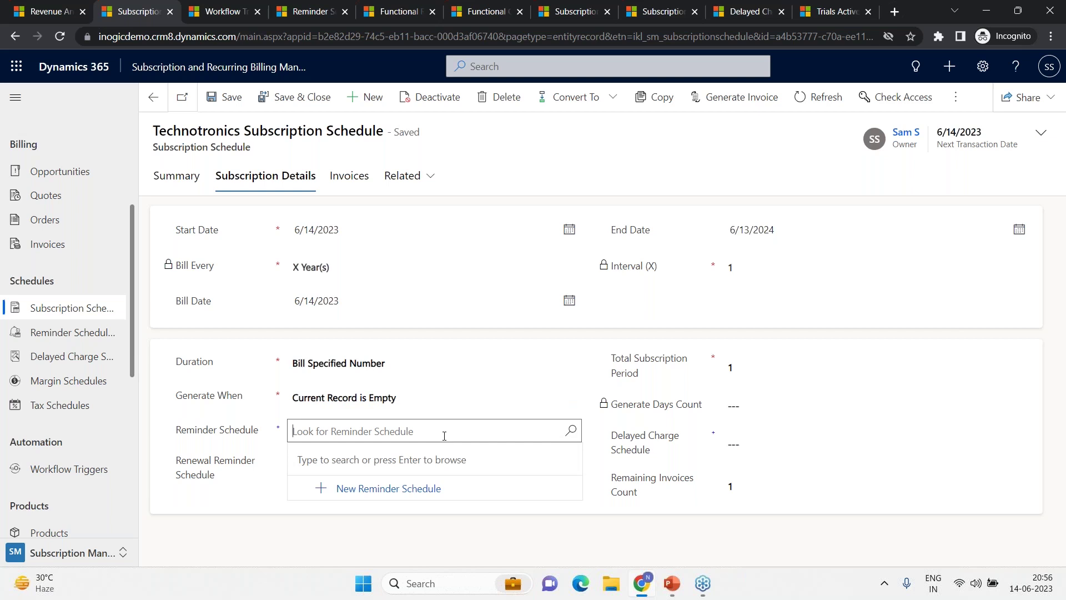
pyautogui.write('In')
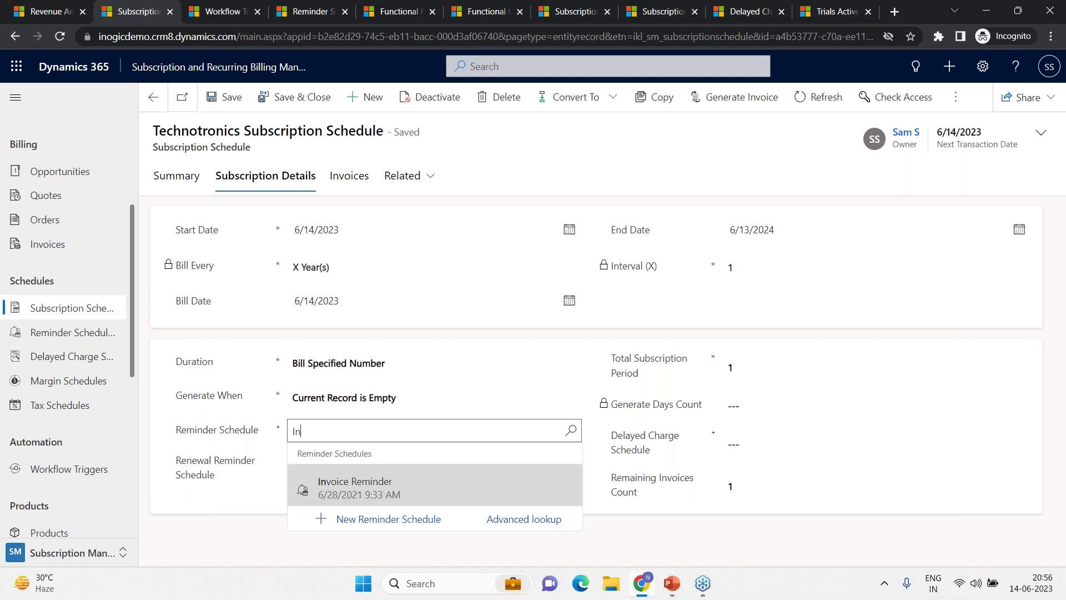
pyautogui.click(355, 486)
pyautogui.click(775, 436)
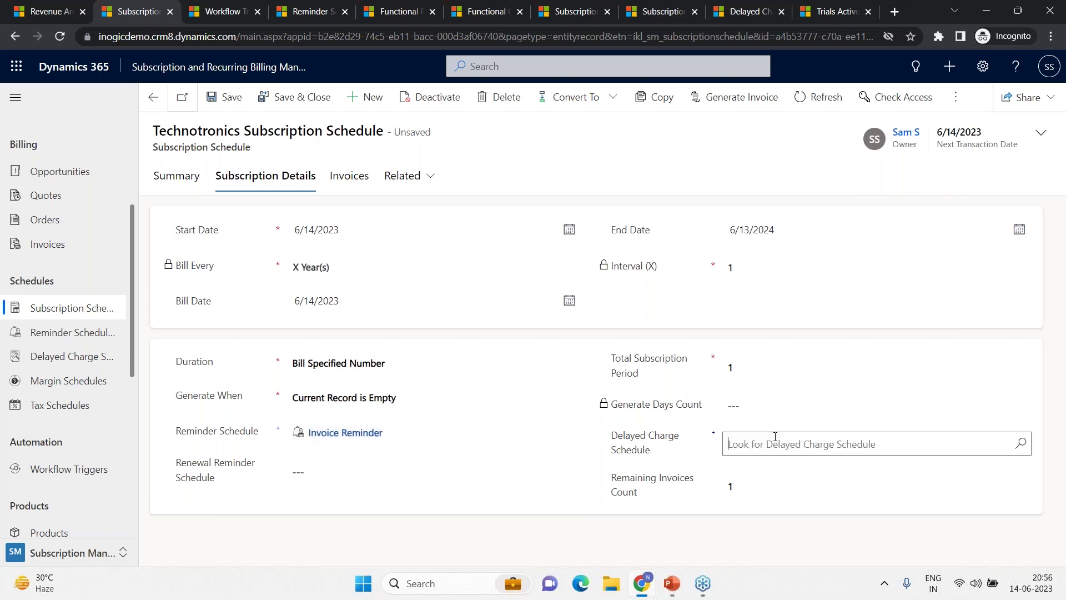
pyautogui.write('Late')
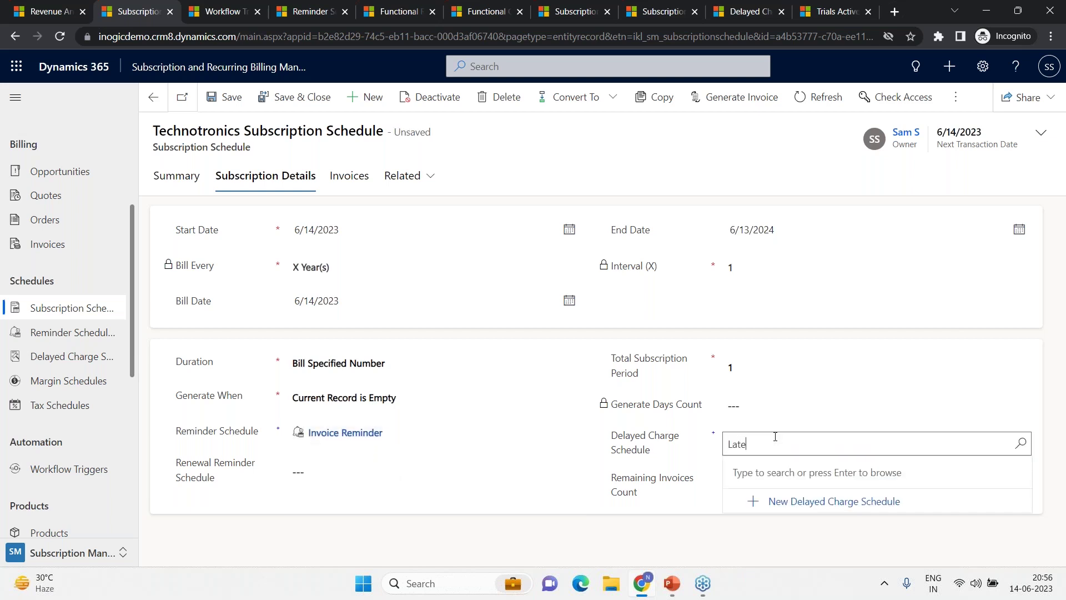
# Set the renewal reminder schedule to Subscription Renewal Reminder and save the subscription schedule.
pyautogui.click(422, 472)
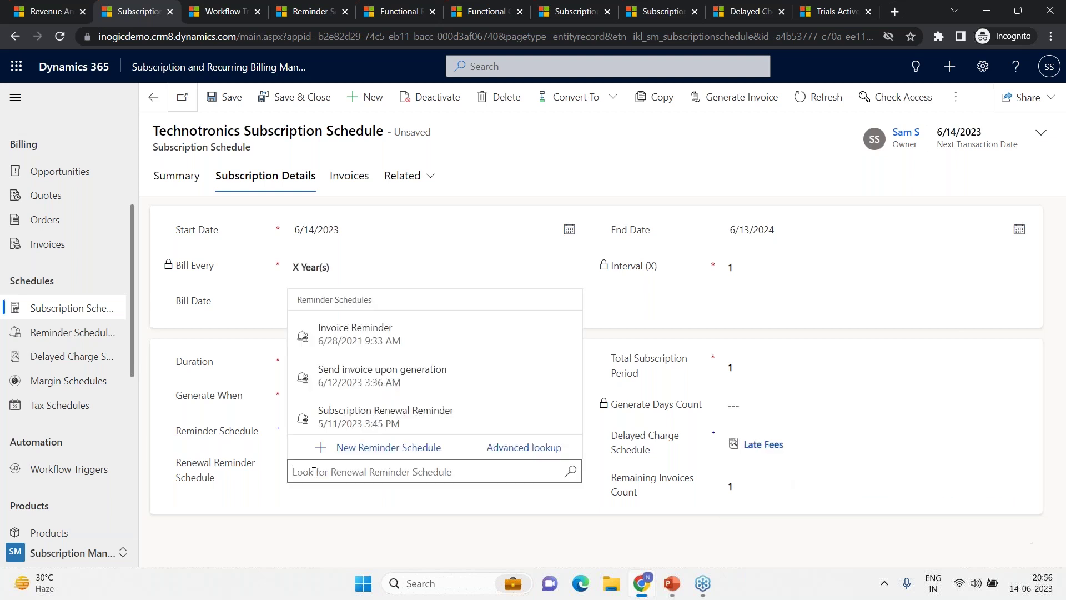
pyautogui.click(452, 417)
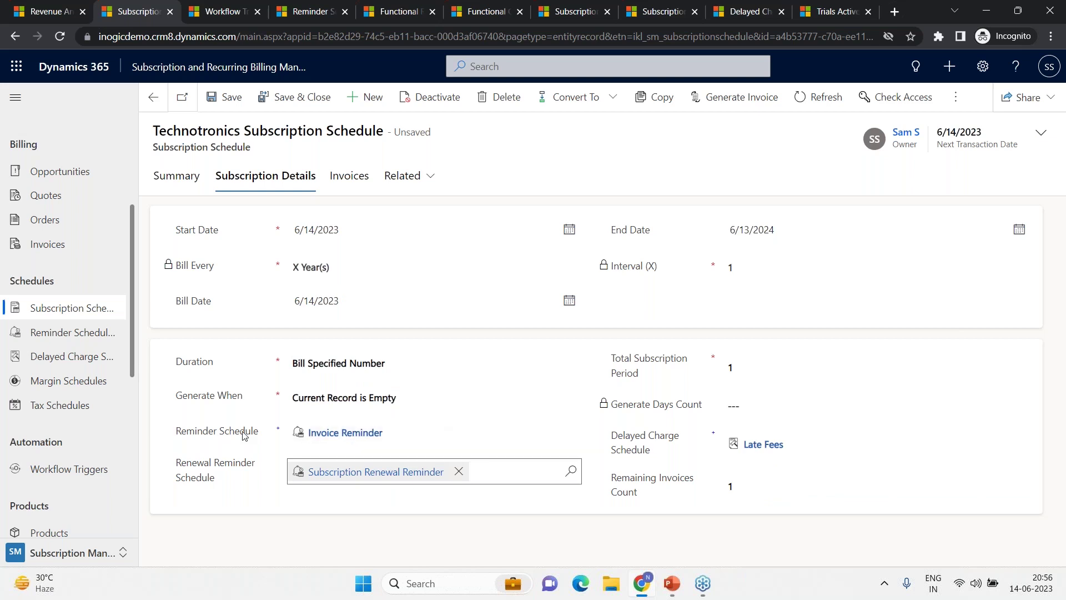
pyautogui.moveTo(247, 439)
pyautogui.click(179, 175)
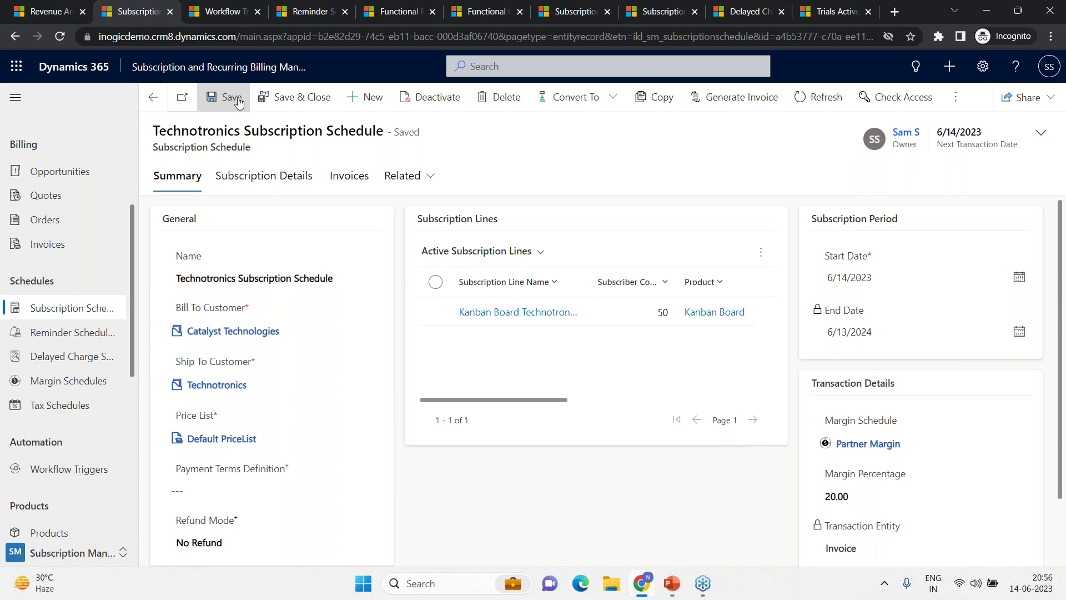
pyautogui.click(239, 102)
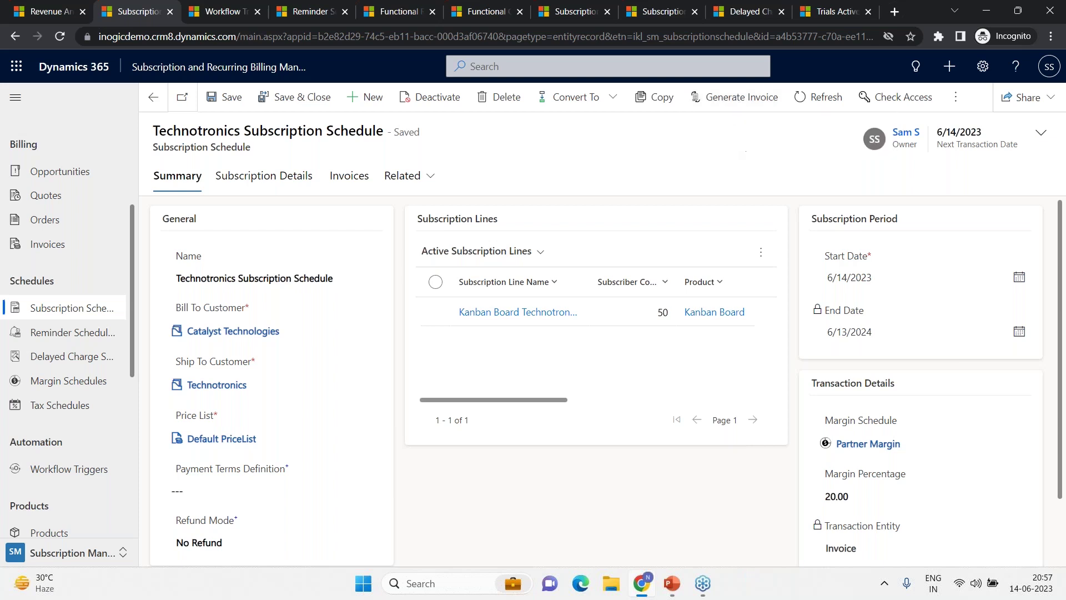
# Check the subscription schedule's invoice list and the Generate Invoice command, and return to the schedule's summary.
pyautogui.click(361, 180)
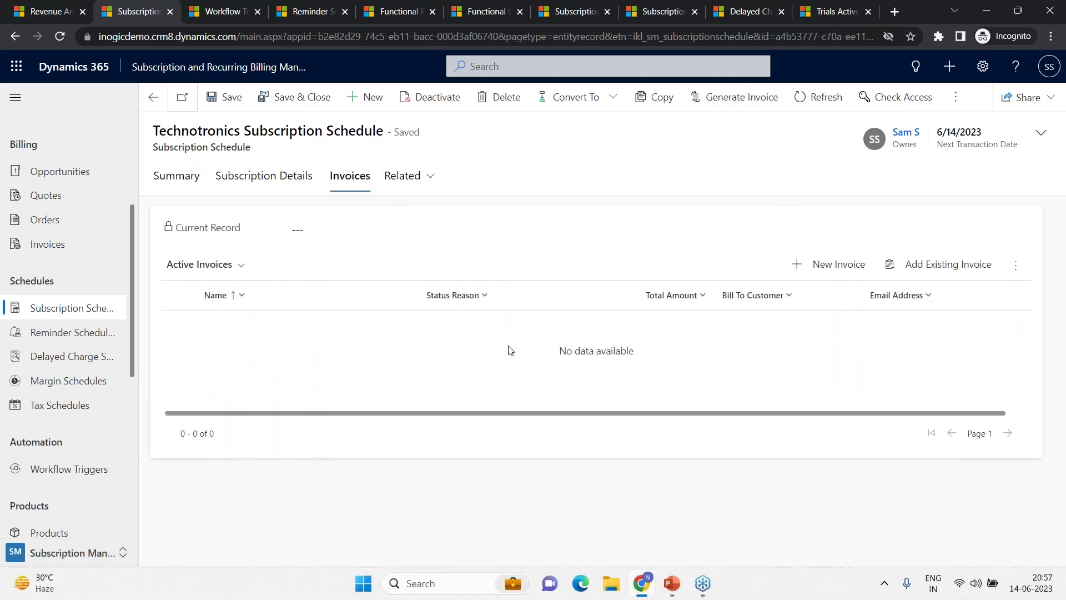
pyautogui.click(726, 97)
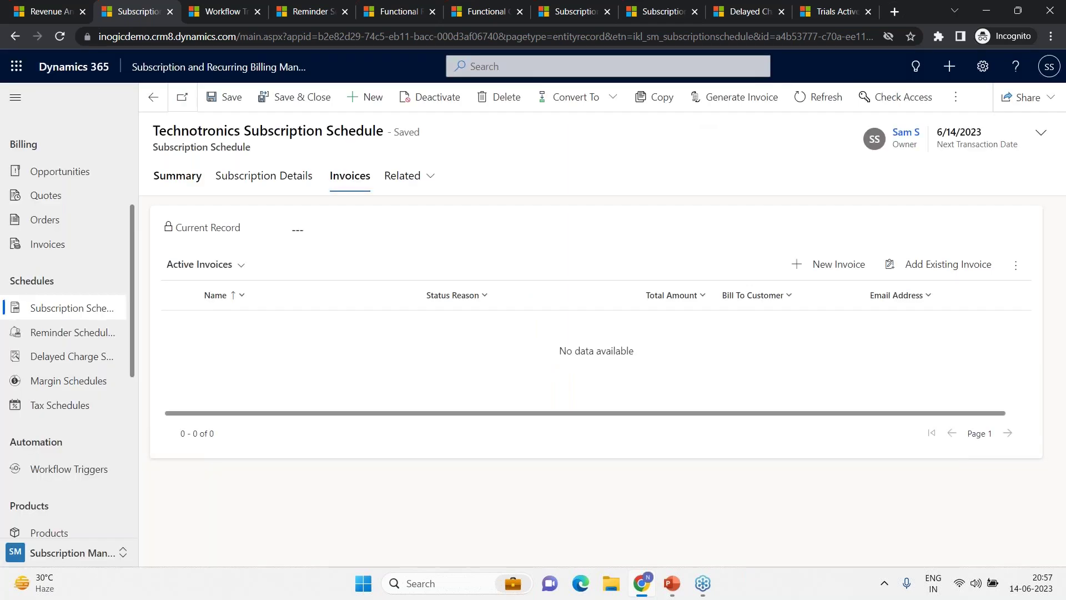
pyautogui.click(192, 180)
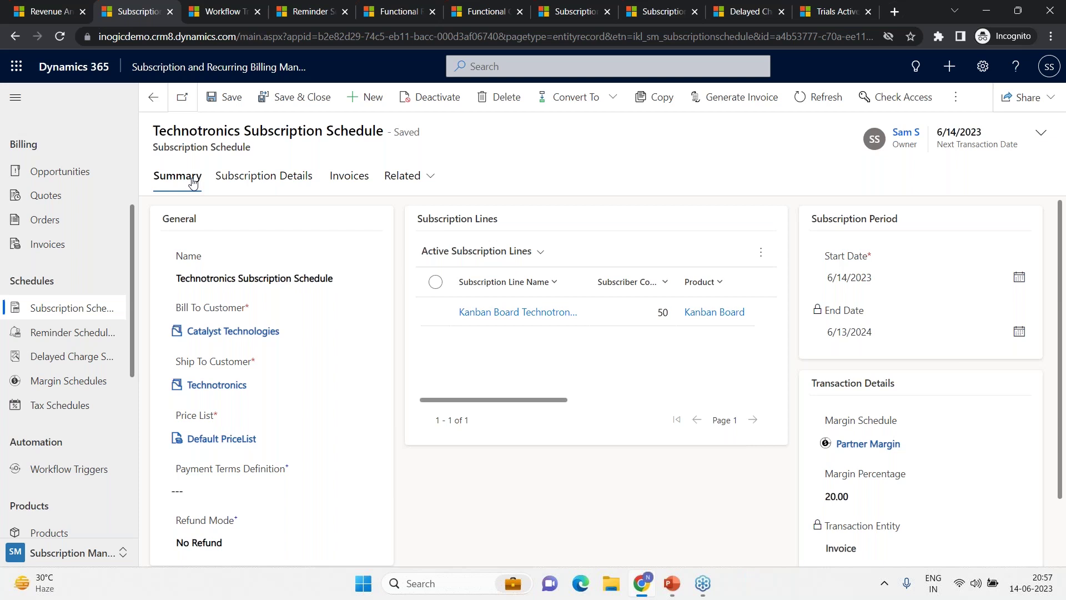
# Open the Auto-generate invoice workflow trigger and review its poll interval, workflow option and start time.
pyautogui.scroll(-4, 58, 263)
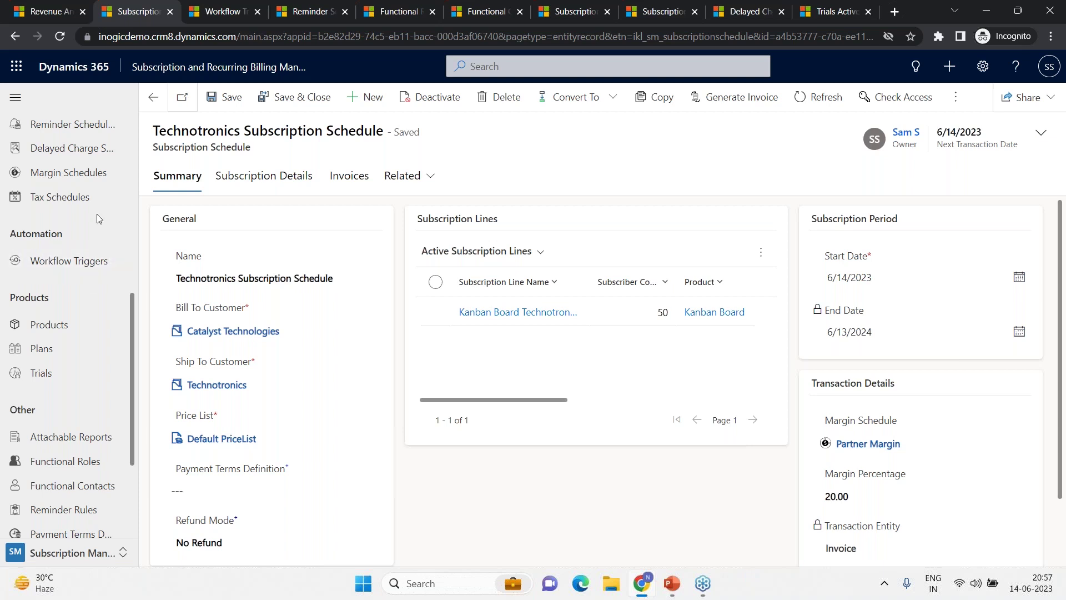
pyautogui.click(227, 12)
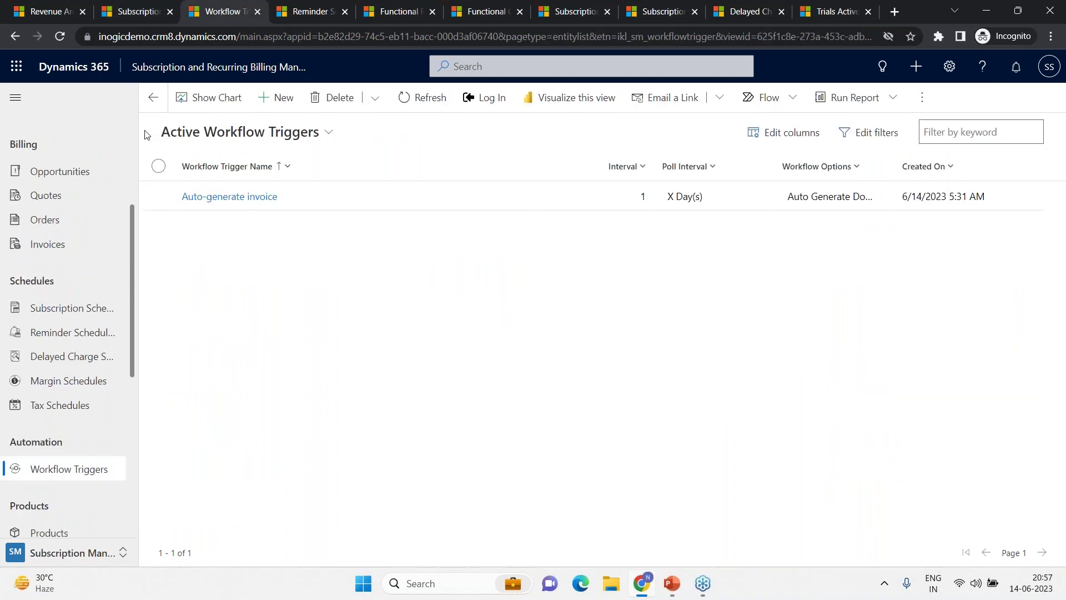
pyautogui.click(254, 198)
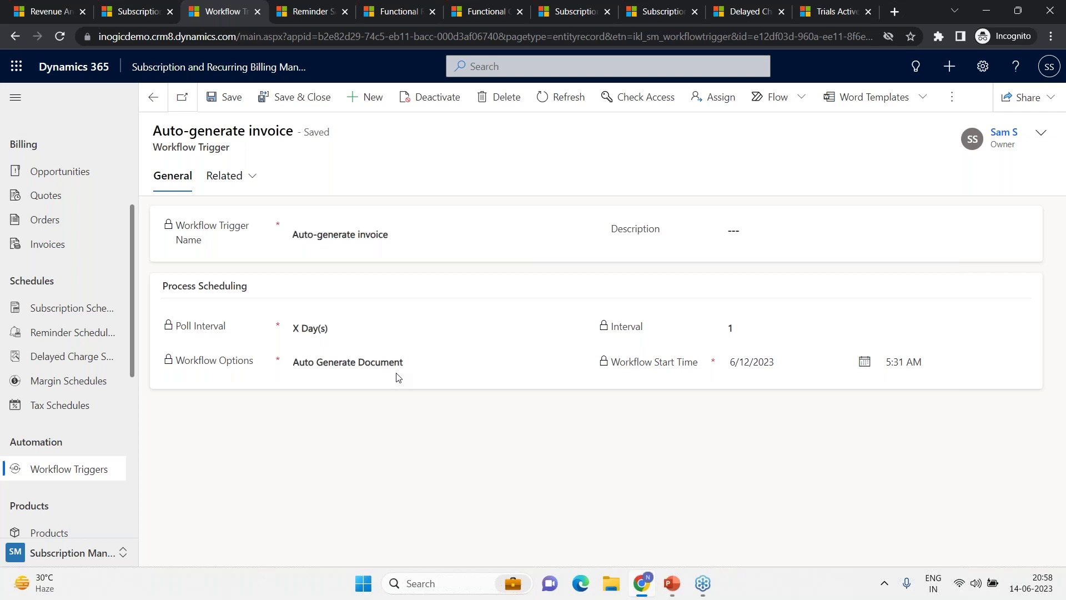
# Return to the Technotronics subscription schedule and generate its invoice for the current billing period.
pyautogui.hotkey('ctrl', 'shift', 'Tab')
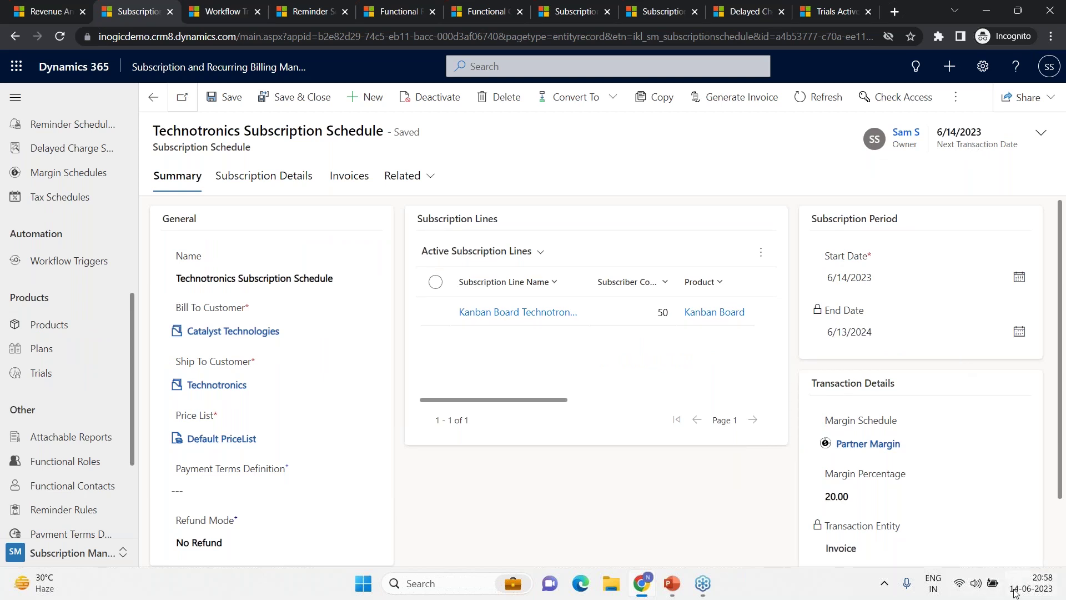
pyautogui.moveTo(1014, 593)
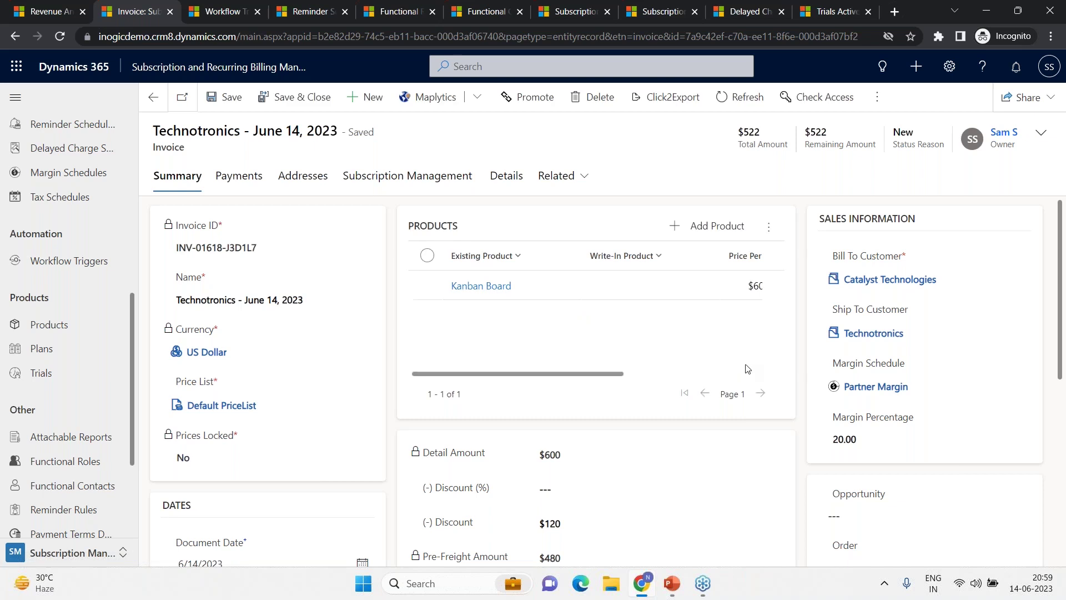
# Check the invoice's timeline and run the SM - Generate Reminders for Invoices workflow on the invoice.
pyautogui.click(879, 102)
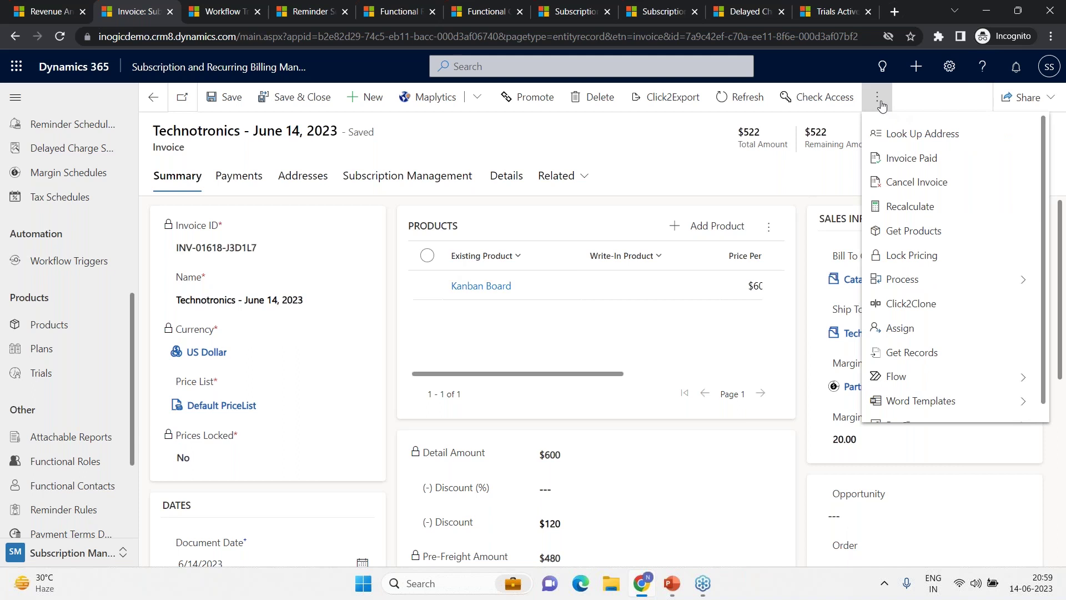
pyautogui.click(930, 382)
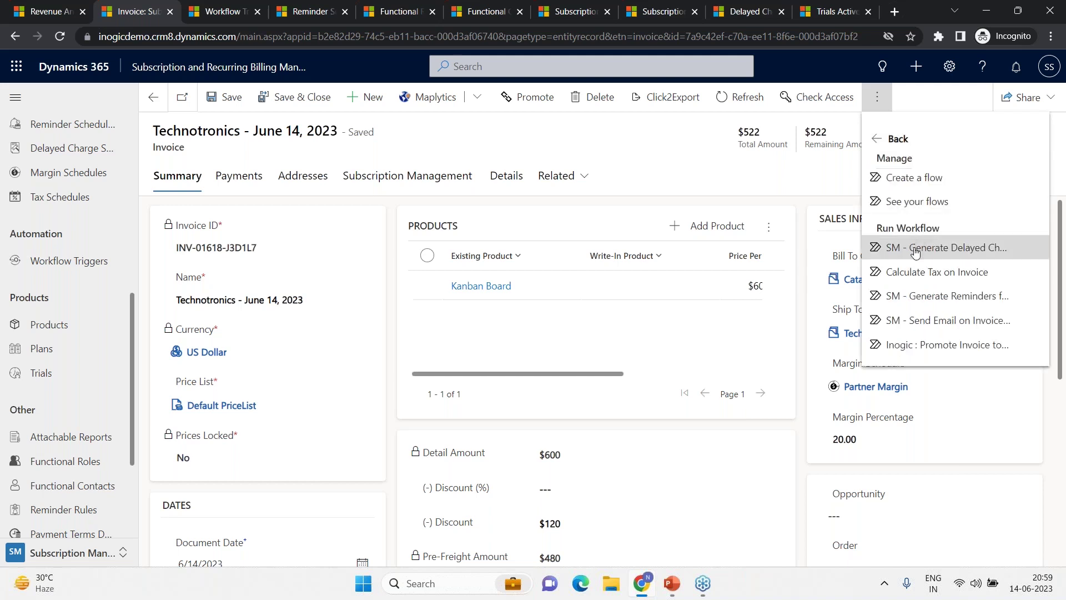
pyautogui.click(507, 175)
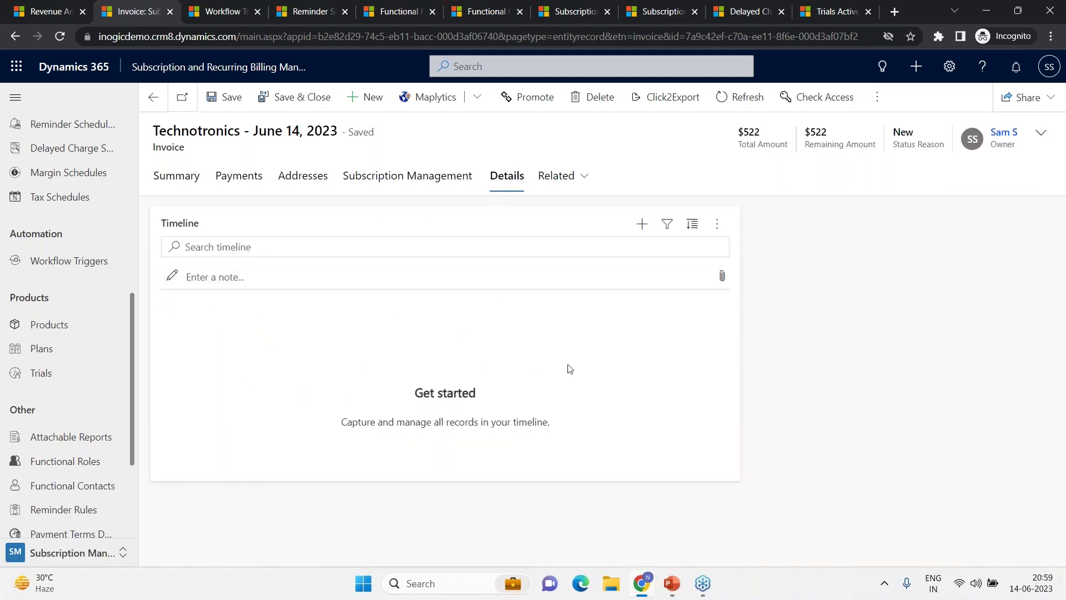
pyautogui.click(877, 98)
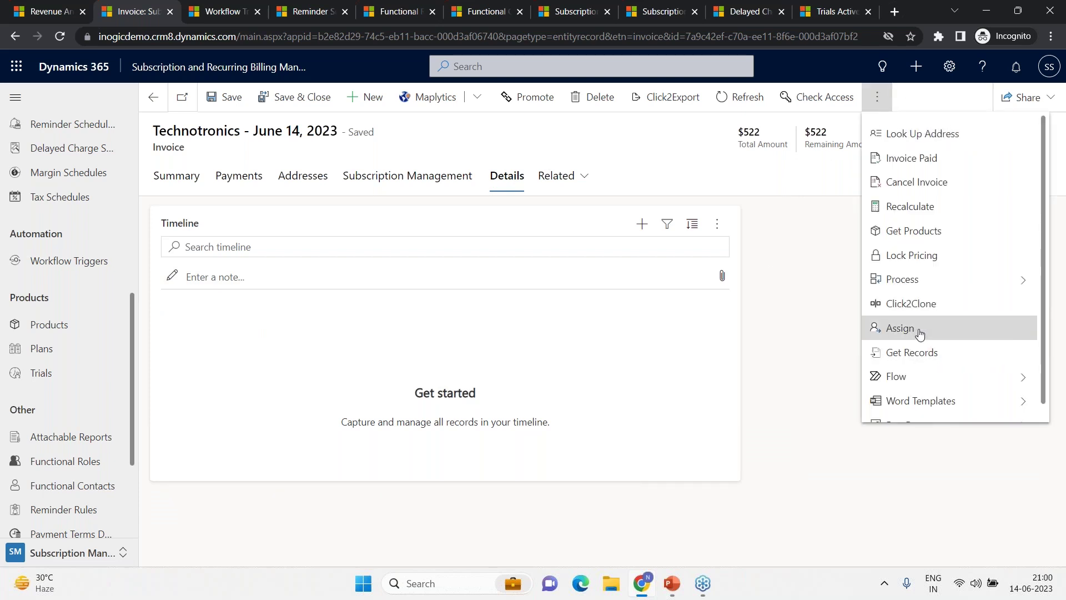
pyautogui.click(913, 380)
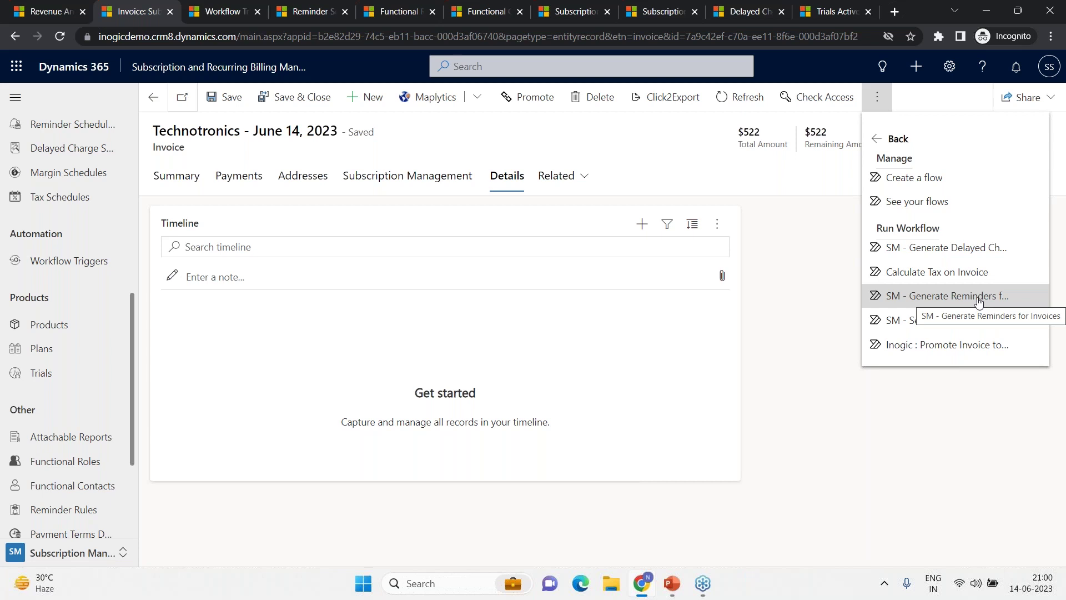
pyautogui.click(977, 297)
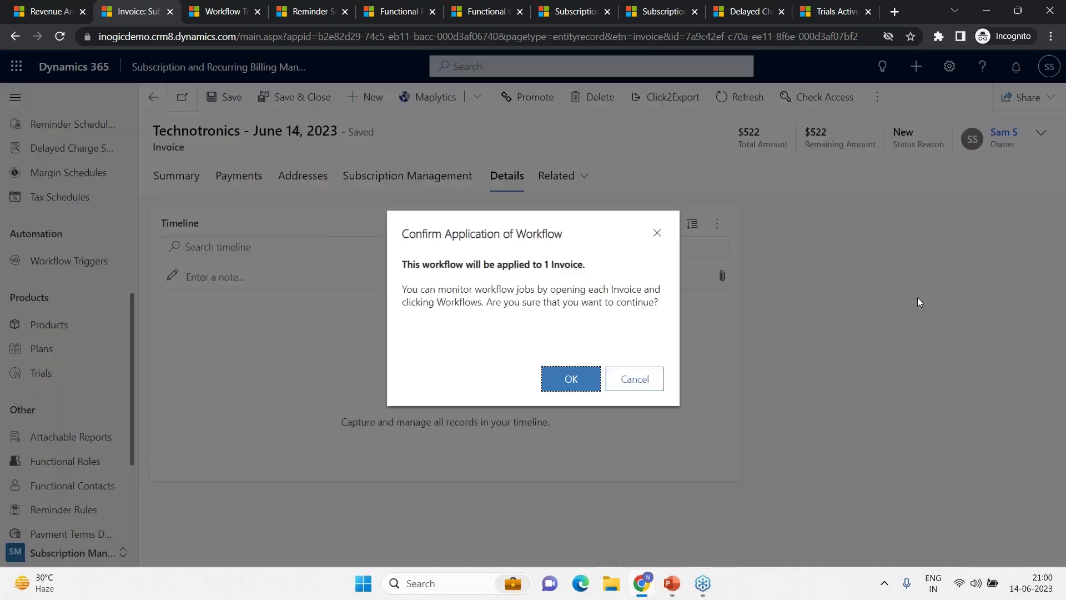
pyautogui.click(571, 379)
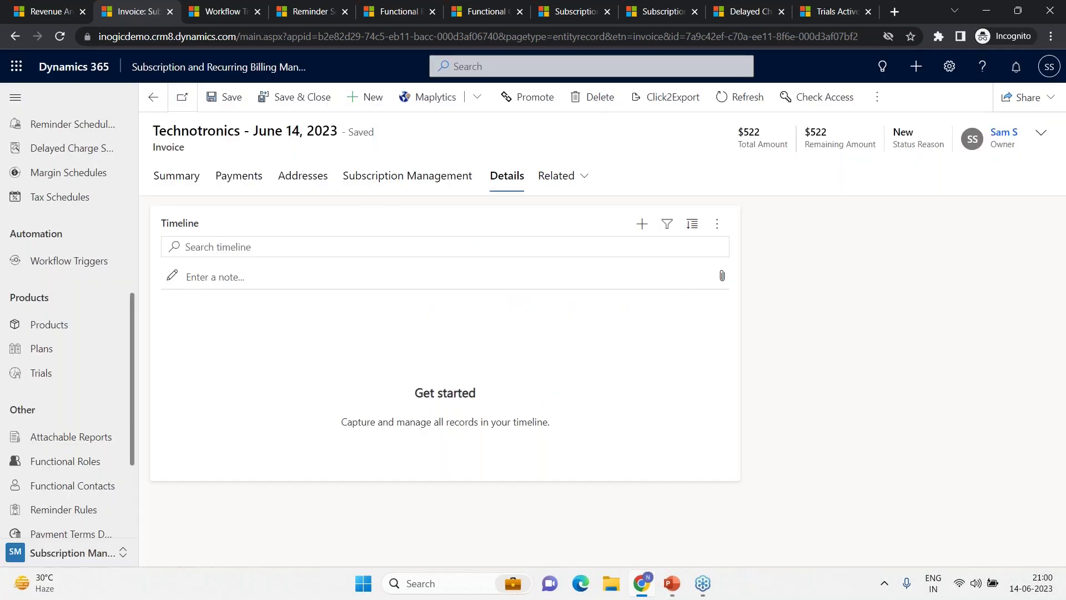
# Open the Invoice Reminder schedule and review its rules, functional roles, email templates and attachable reports.
pyautogui.scroll(3, 53, 367)
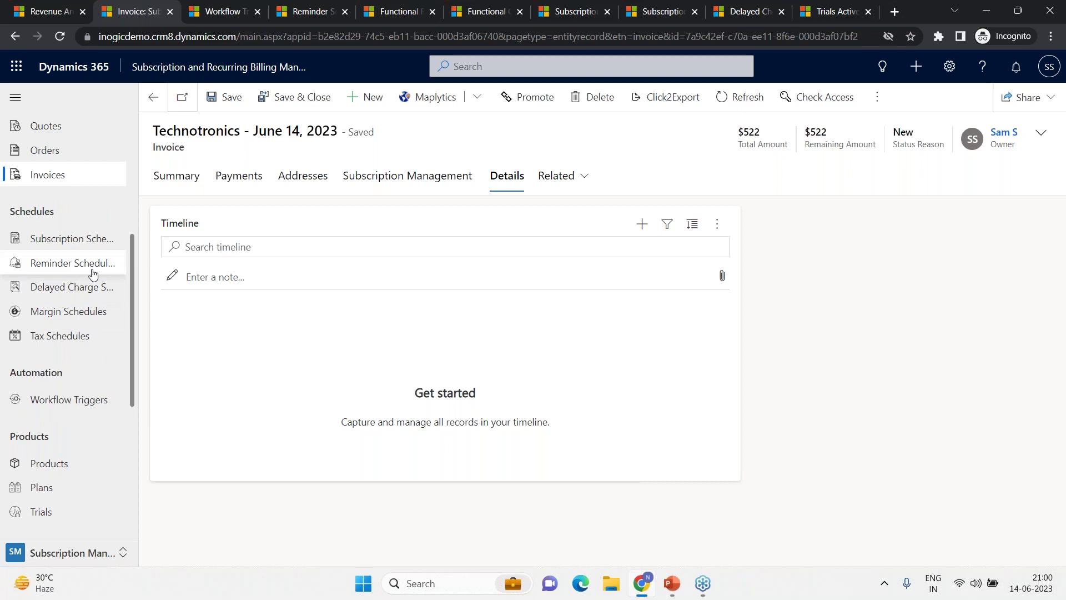
pyautogui.click(306, 10)
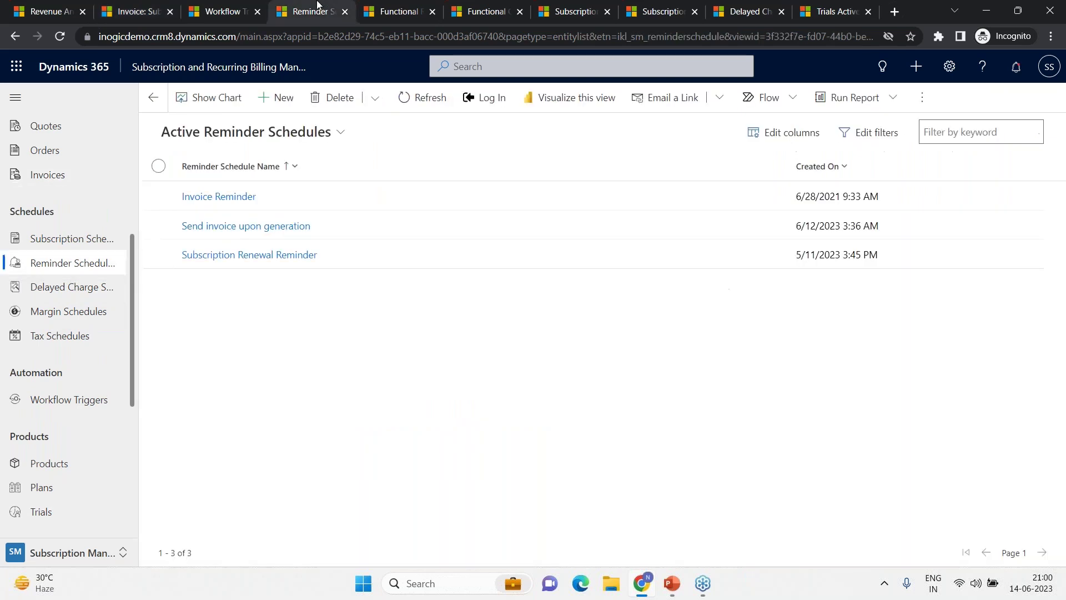
pyautogui.click(236, 199)
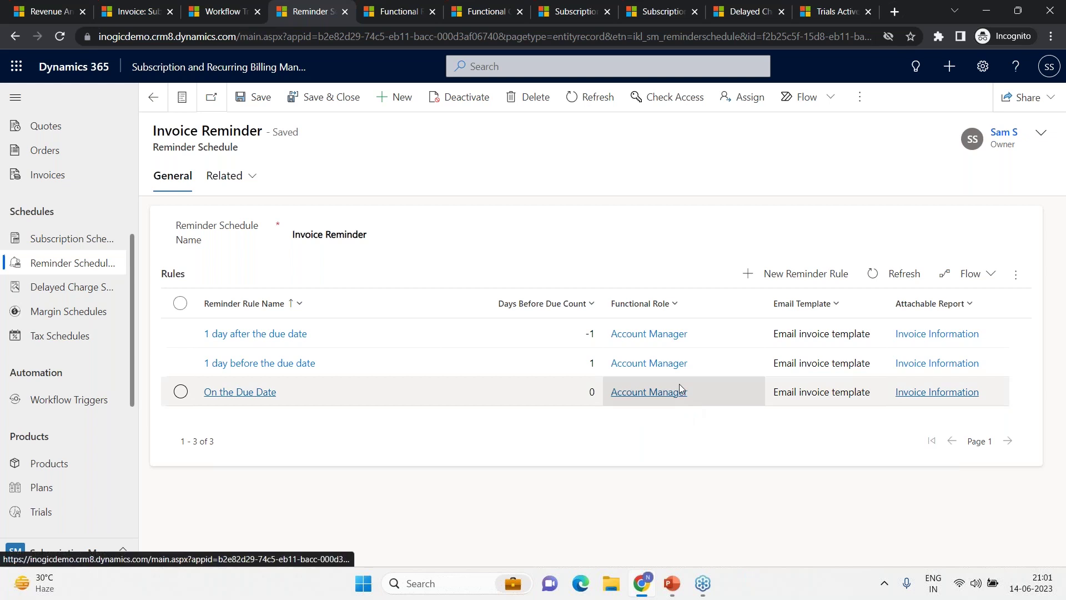
# Review the active functional roles and the functional contacts assigned to the customers.
pyautogui.scroll(-5, 50, 411)
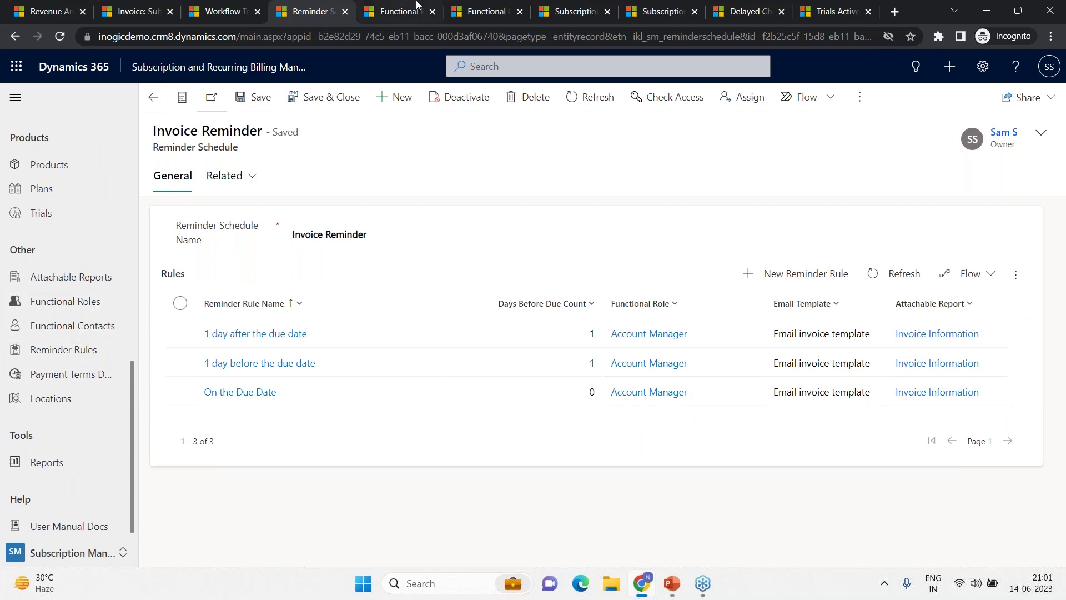
pyautogui.click(395, 11)
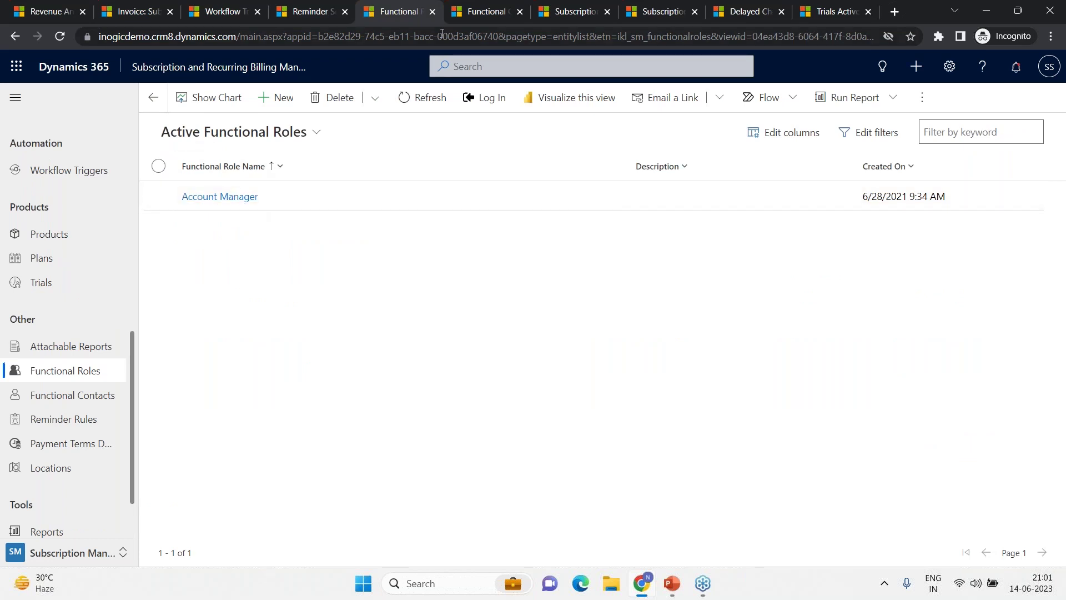
pyautogui.click(432, 11)
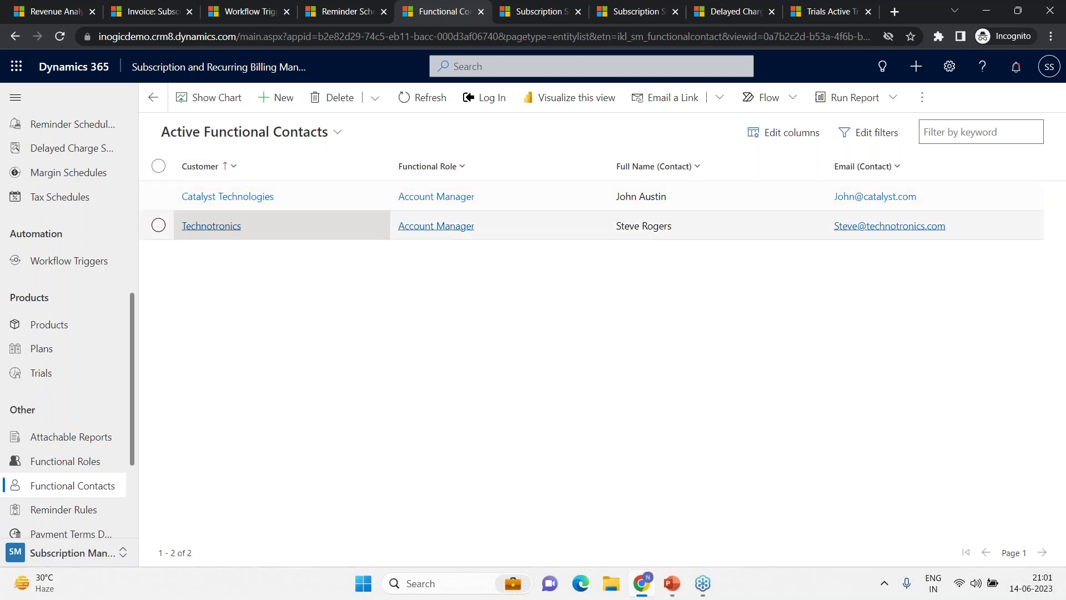
# Review the settings of the On the Due Date rule in the Invoice Reminder schedule and close the rule.
pyautogui.click(348, 14)
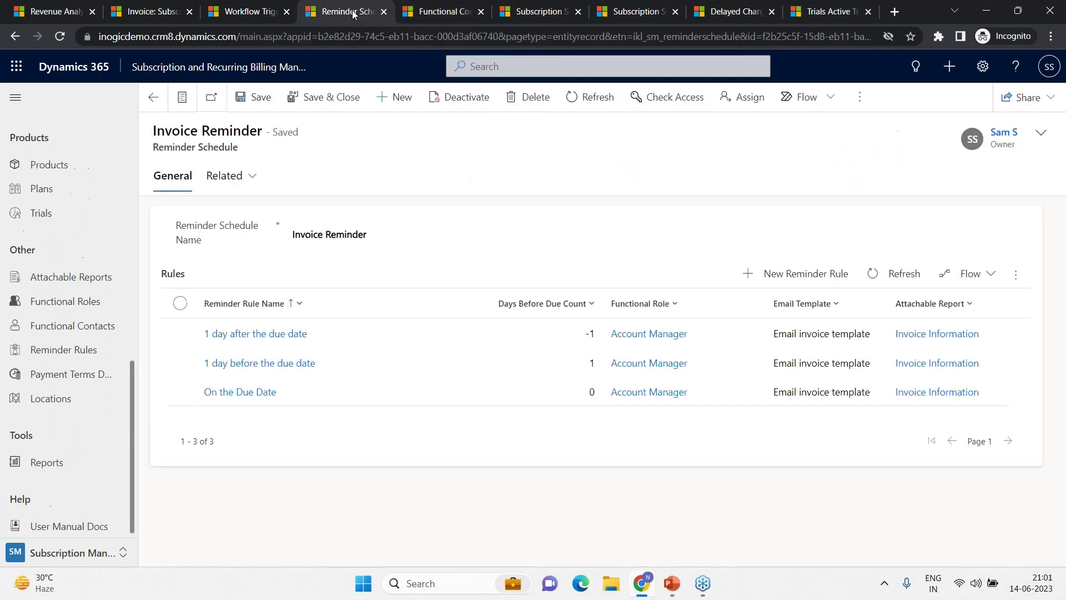
pyautogui.click(220, 392)
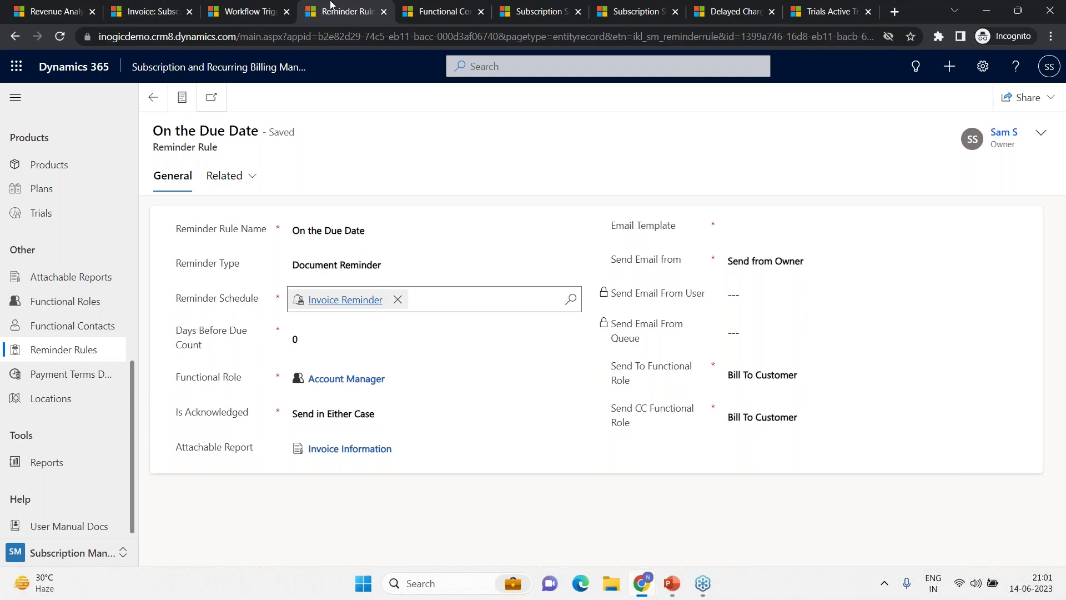
pyautogui.click(383, 11)
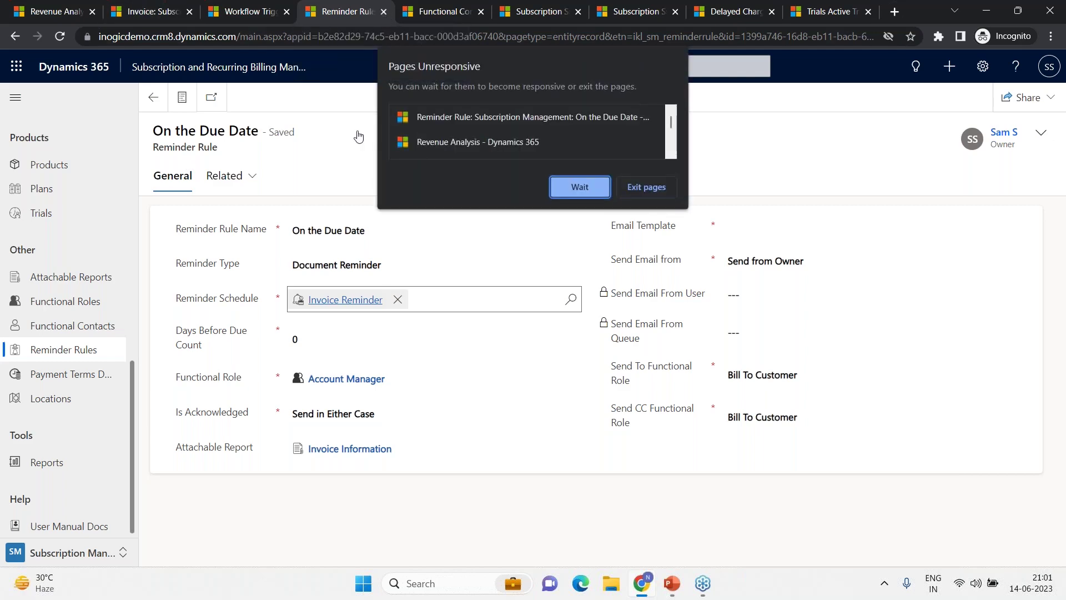
# Refresh the Technotronics invoice's timeline and open the invoice email to check its recipients and attachment.
pyautogui.click(186, 10)
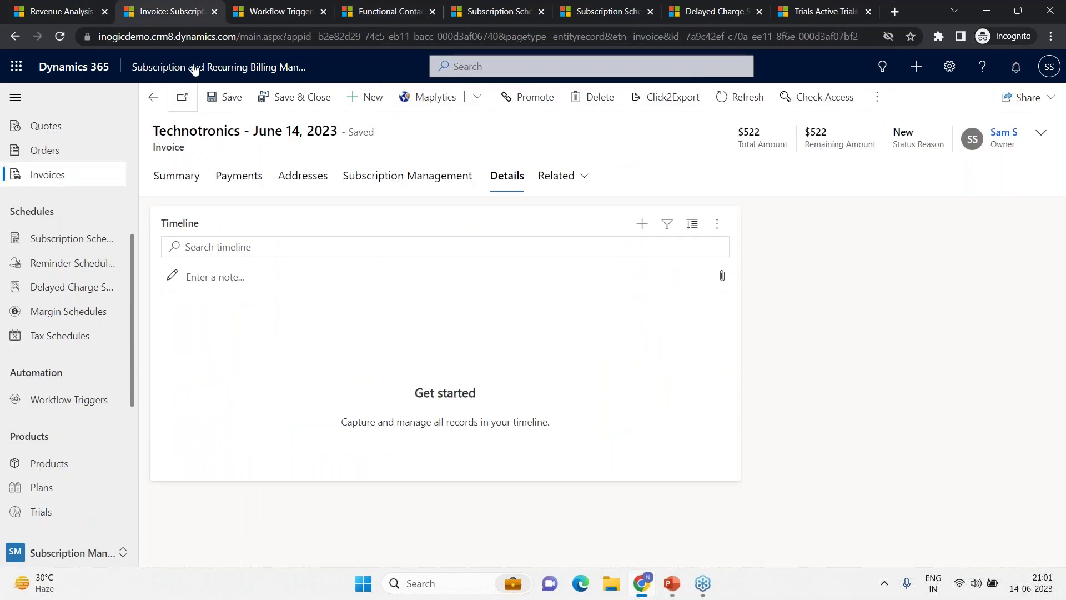
pyautogui.click(717, 225)
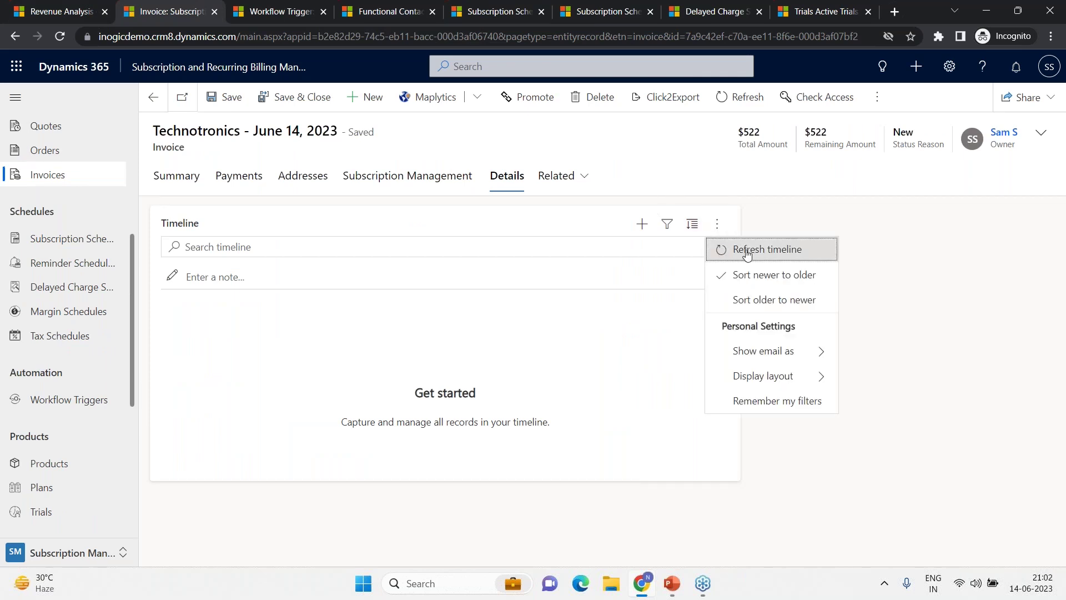
pyautogui.click(746, 251)
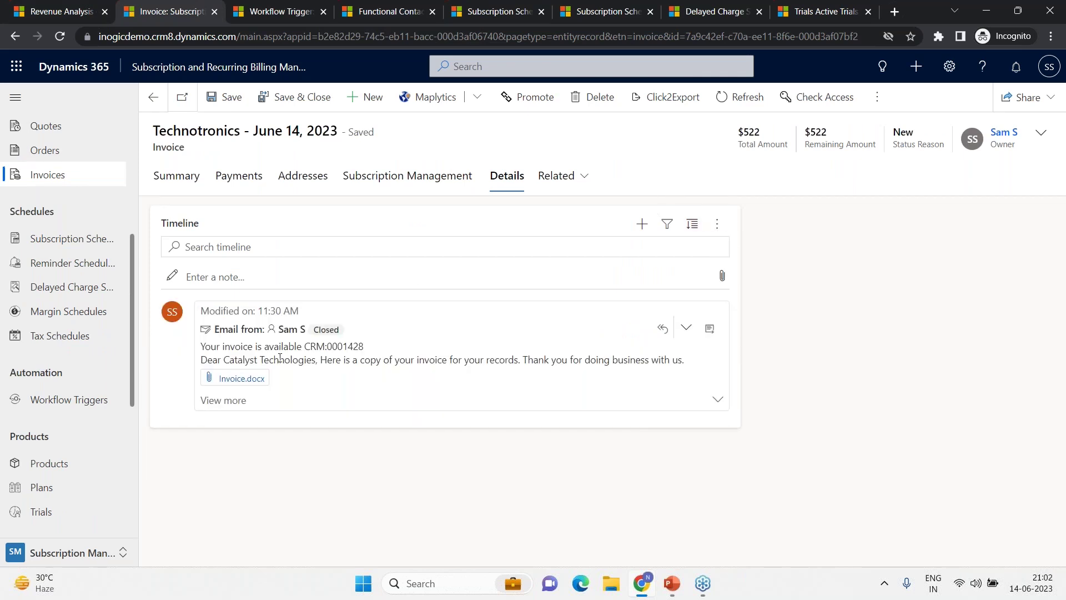
pyautogui.click(709, 329)
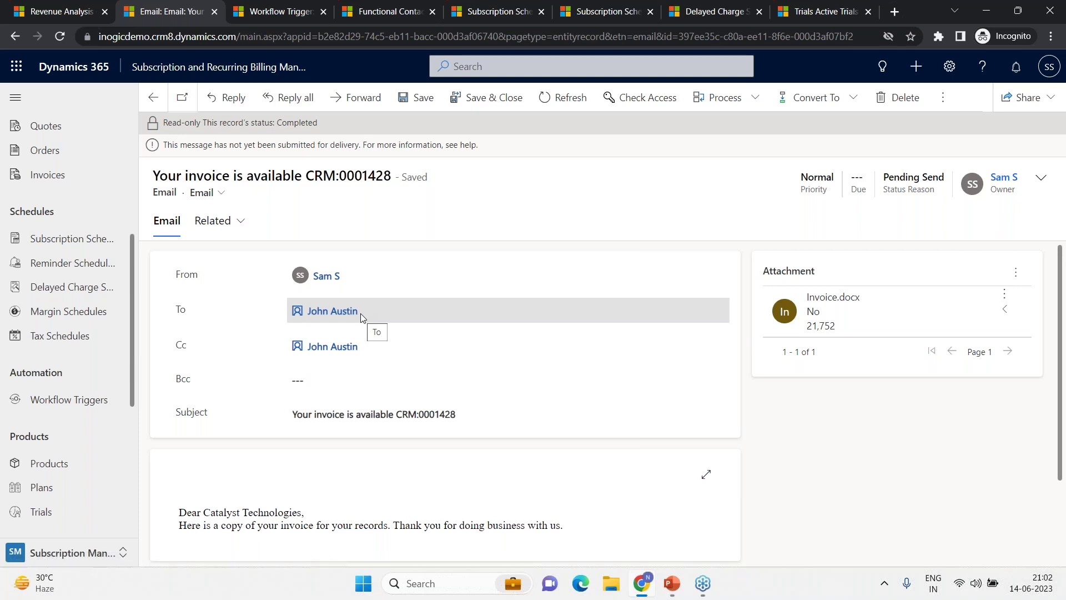
# Close the invoice email, workflow trigger and functional contacts pages, and review the Catalyst-Technotronics-Pro subscription schedule's summary and invoices.
pyautogui.click(214, 12)
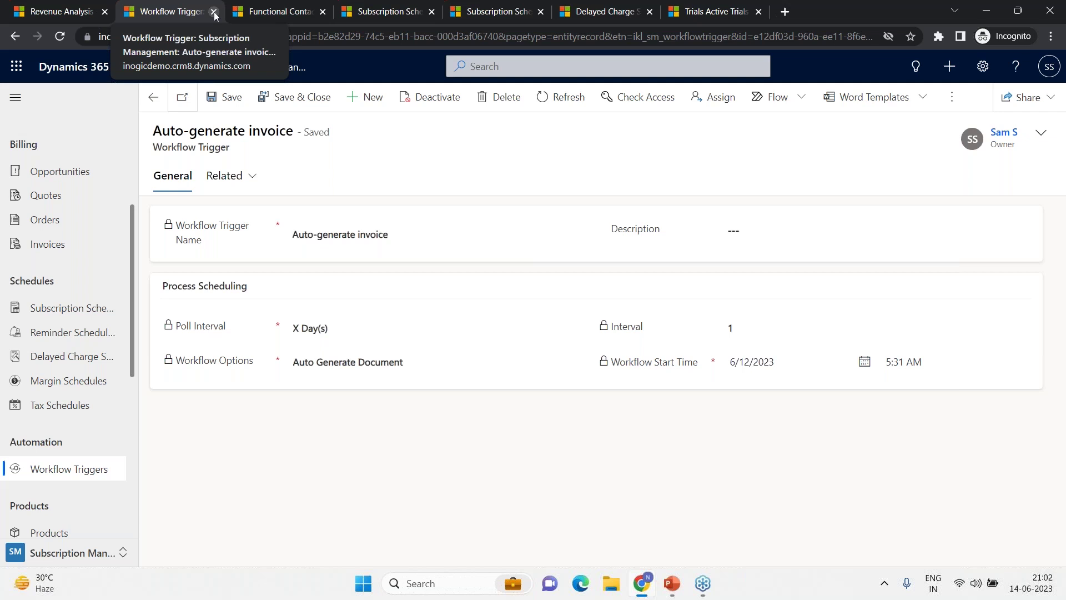
pyautogui.click(214, 12)
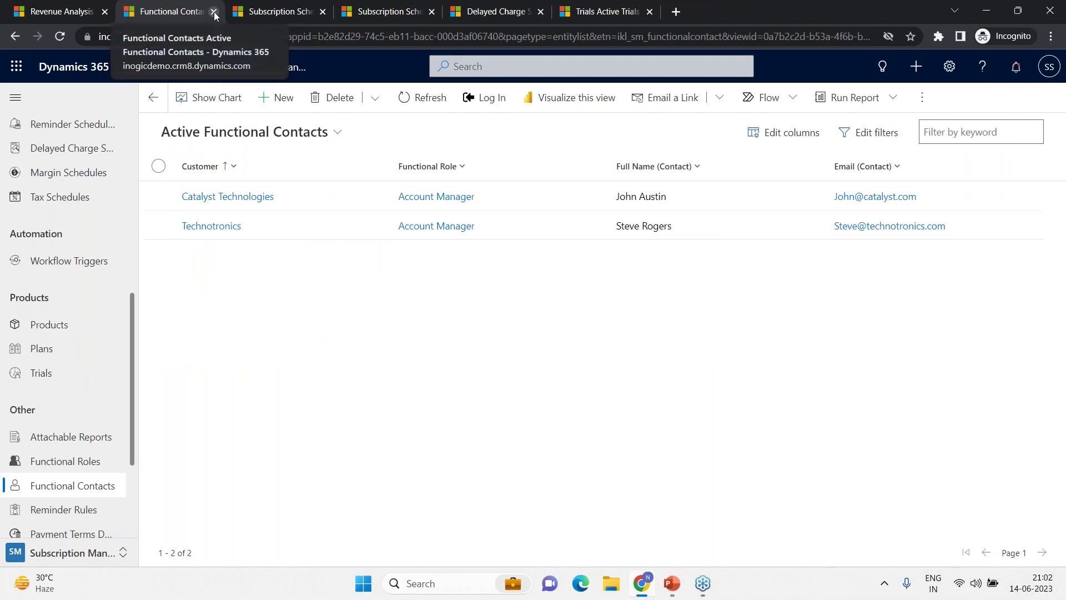
pyautogui.click(213, 11)
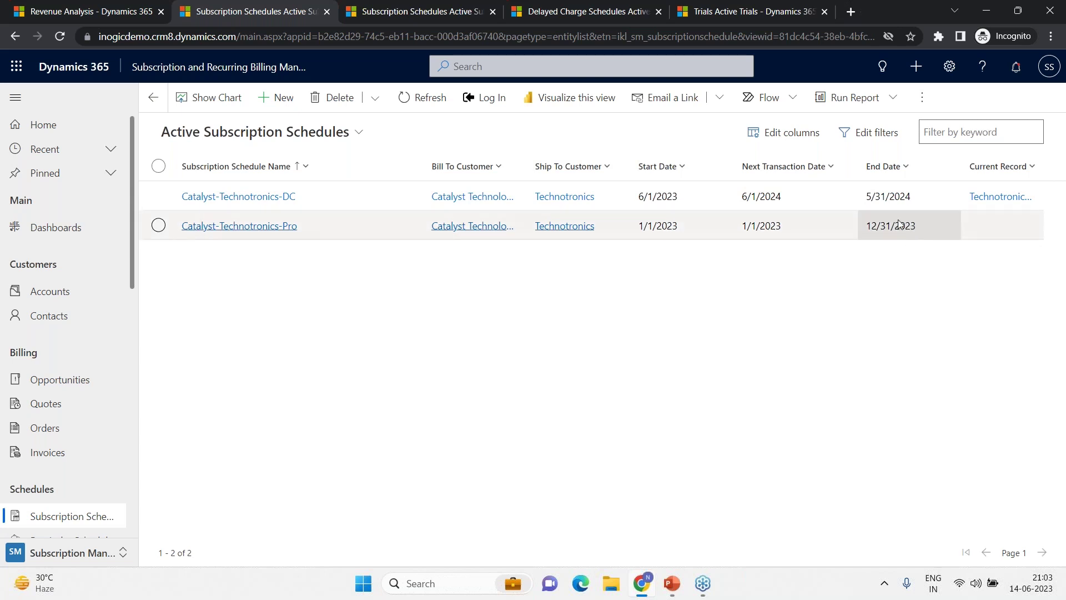
pyautogui.click(253, 227)
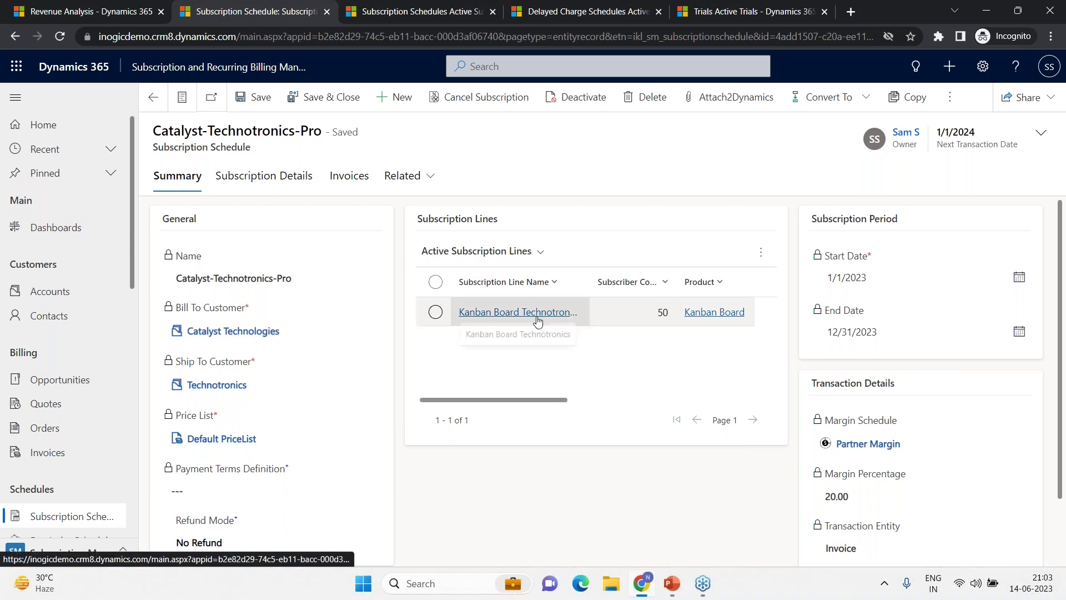
pyautogui.click(345, 177)
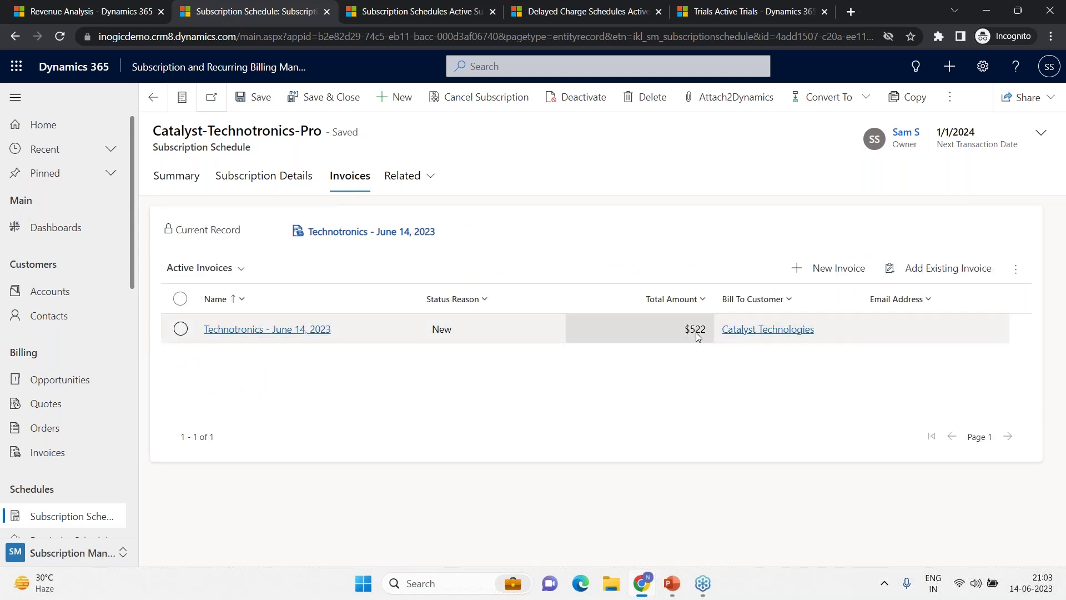
pyautogui.click(177, 176)
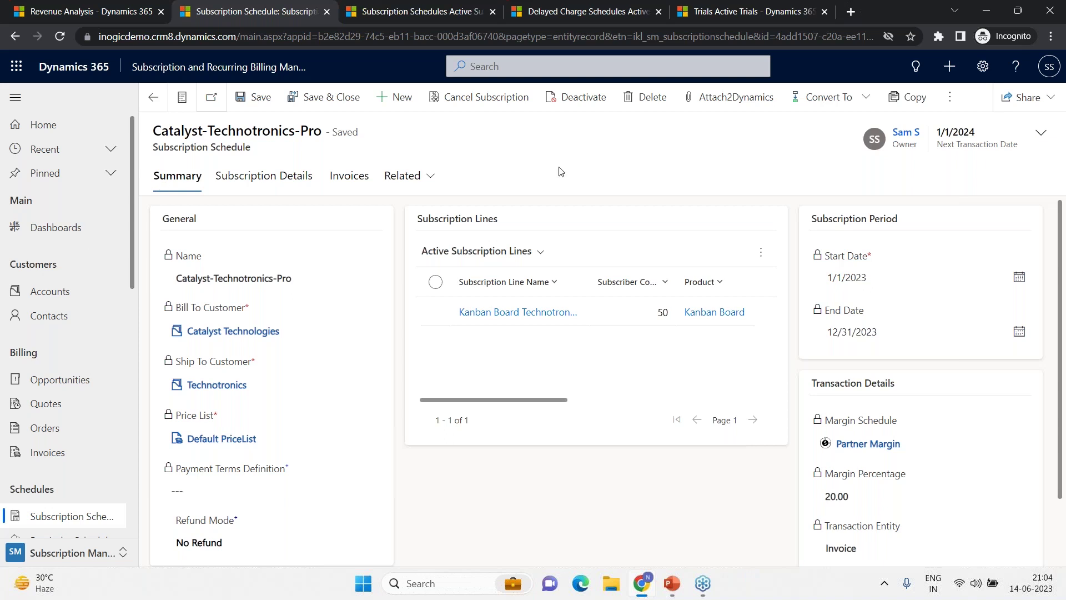
# Start a revision of the schedule's Kanban Board Technotronics subscription line with a subscriber count of 75.
pyautogui.click(642, 318)
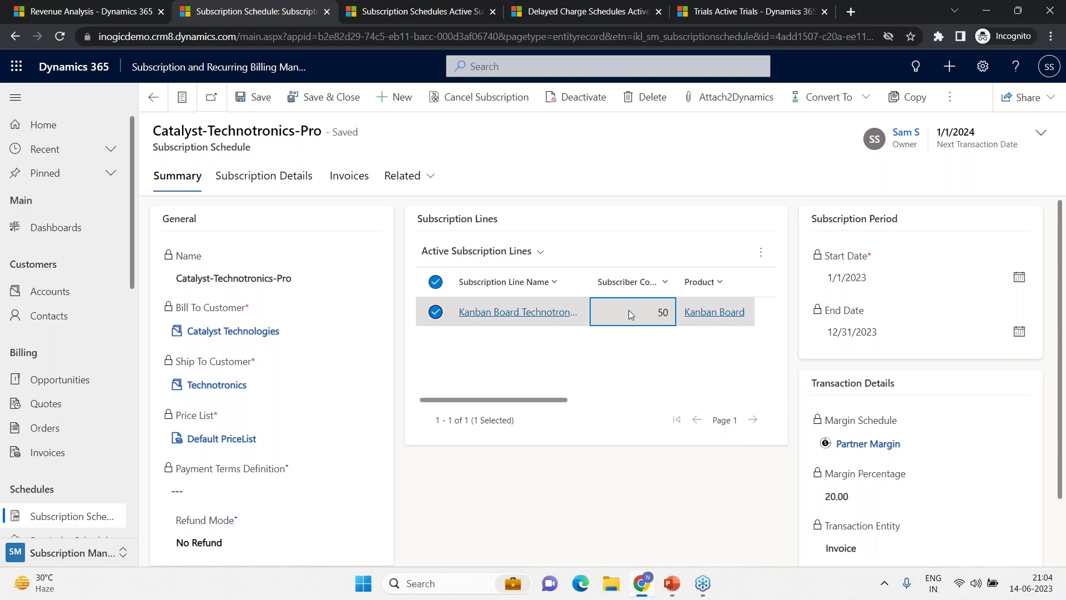
pyautogui.doubleClick(629, 314)
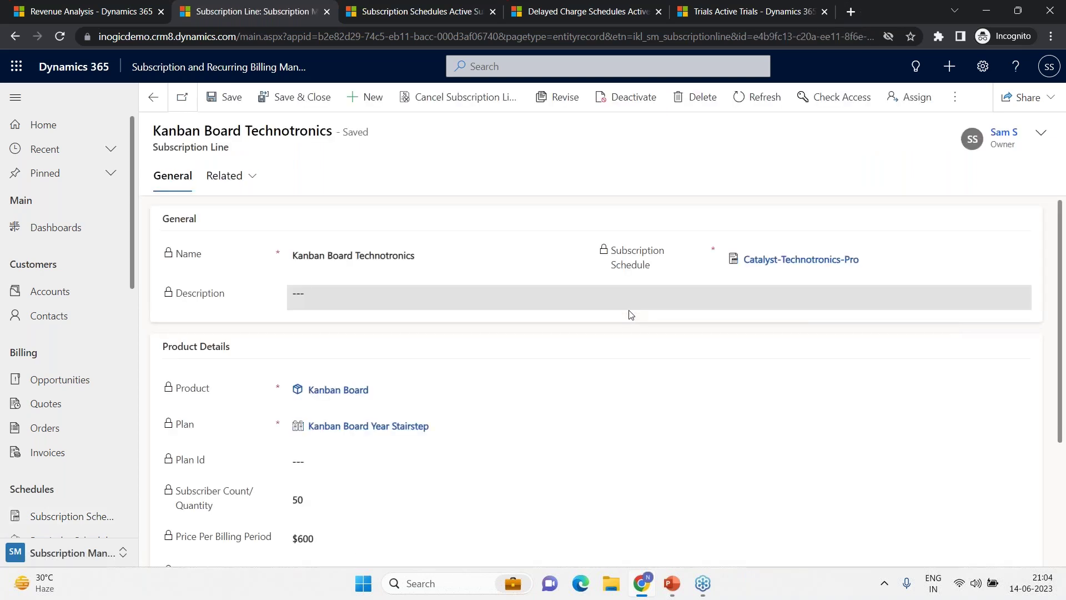
pyautogui.click(564, 101)
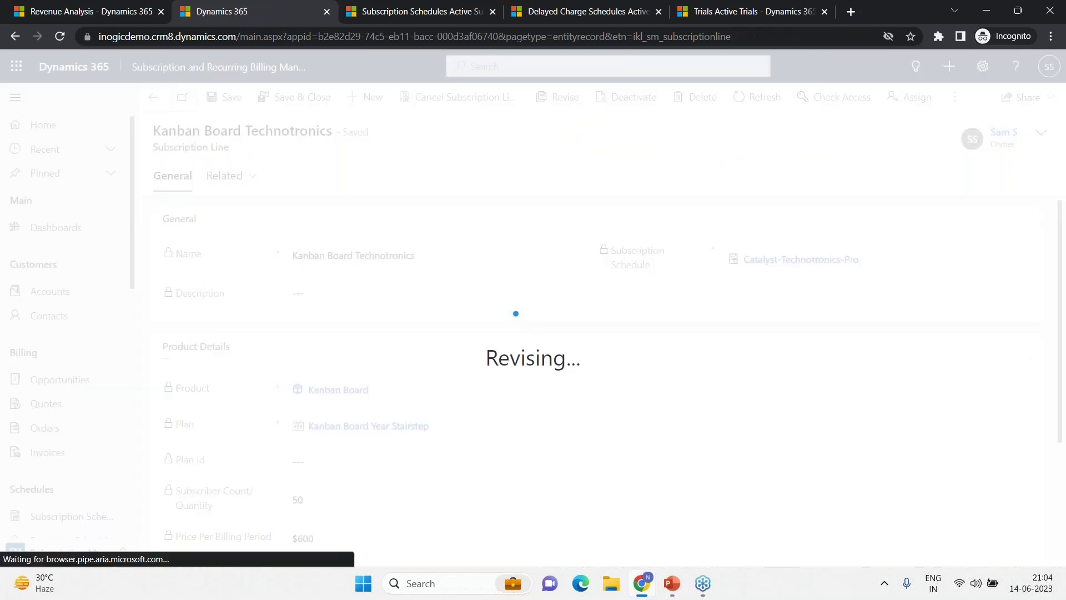
pyautogui.scroll(-1, 312, 474)
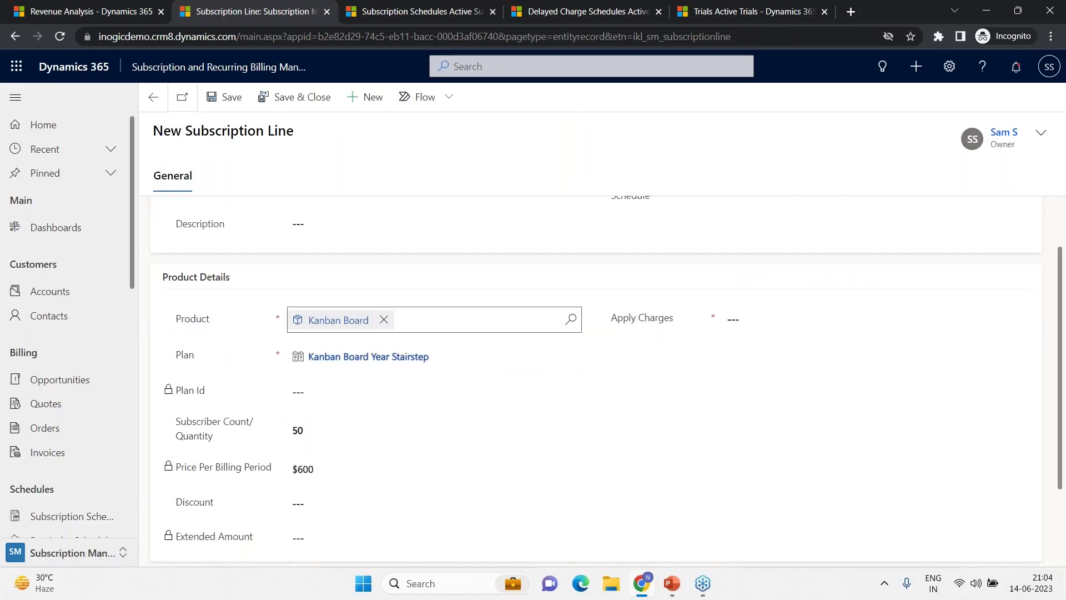
pyautogui.click(297, 429)
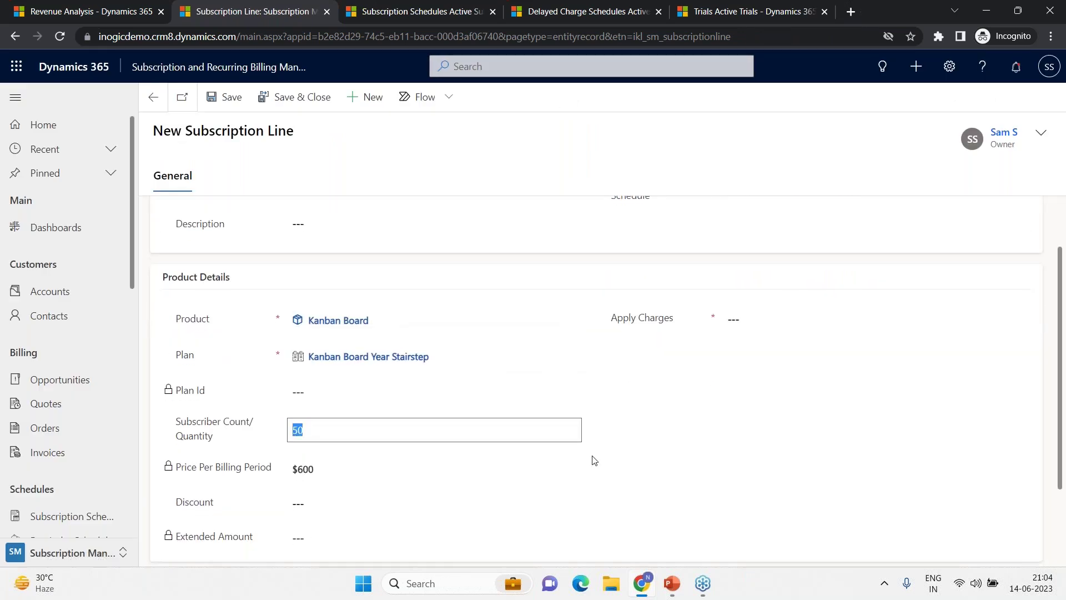
pyautogui.write('75')
# Try applying the revised line's charges from a Custom Bill Date with a billing start date of 6/18/2023.
pyautogui.click(734, 324)
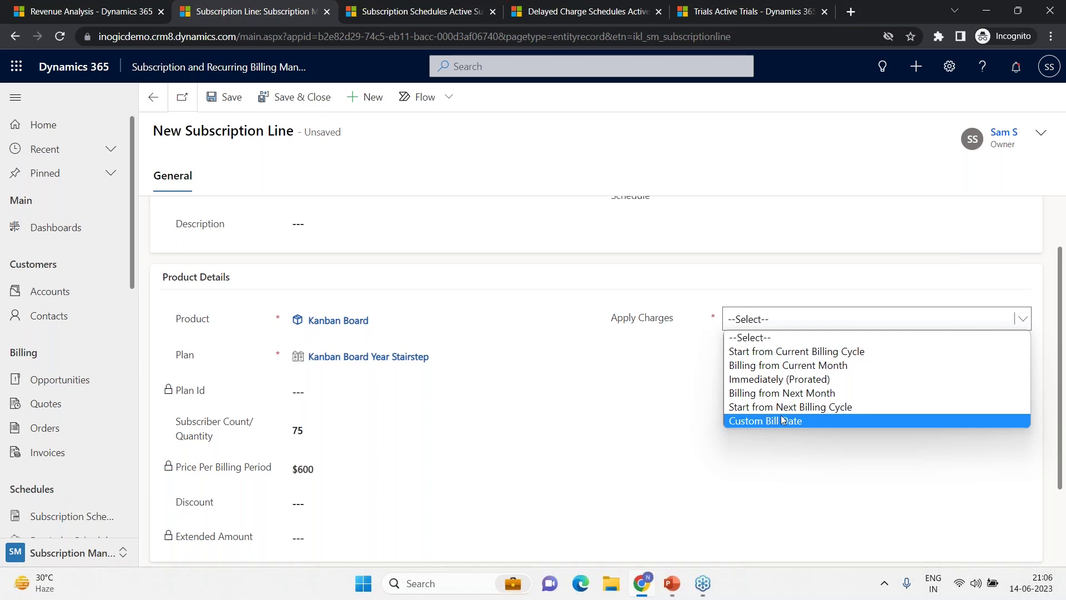
pyautogui.click(798, 423)
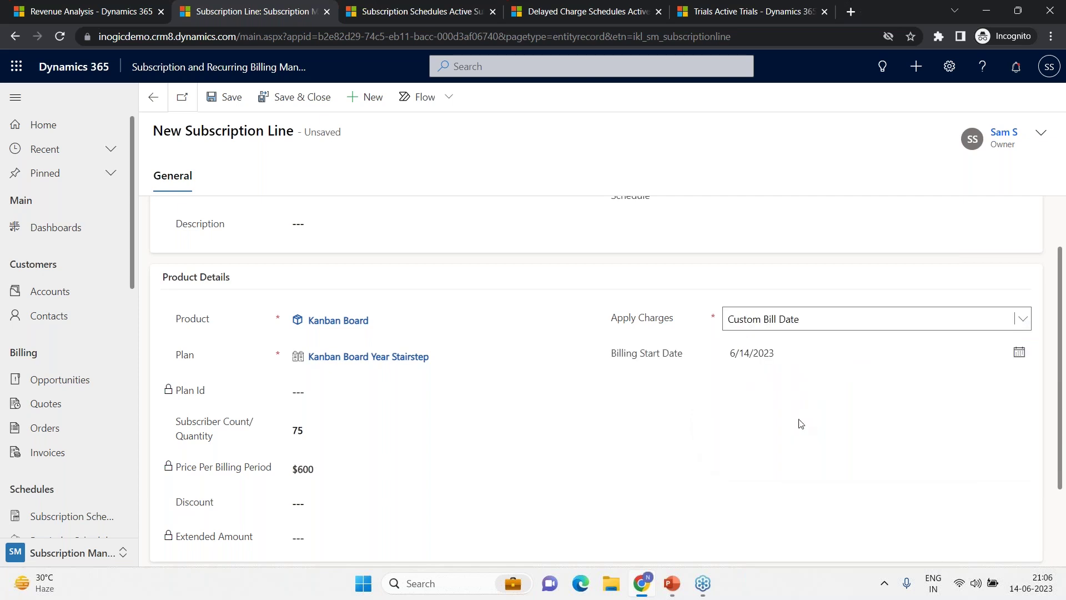
pyautogui.click(804, 353)
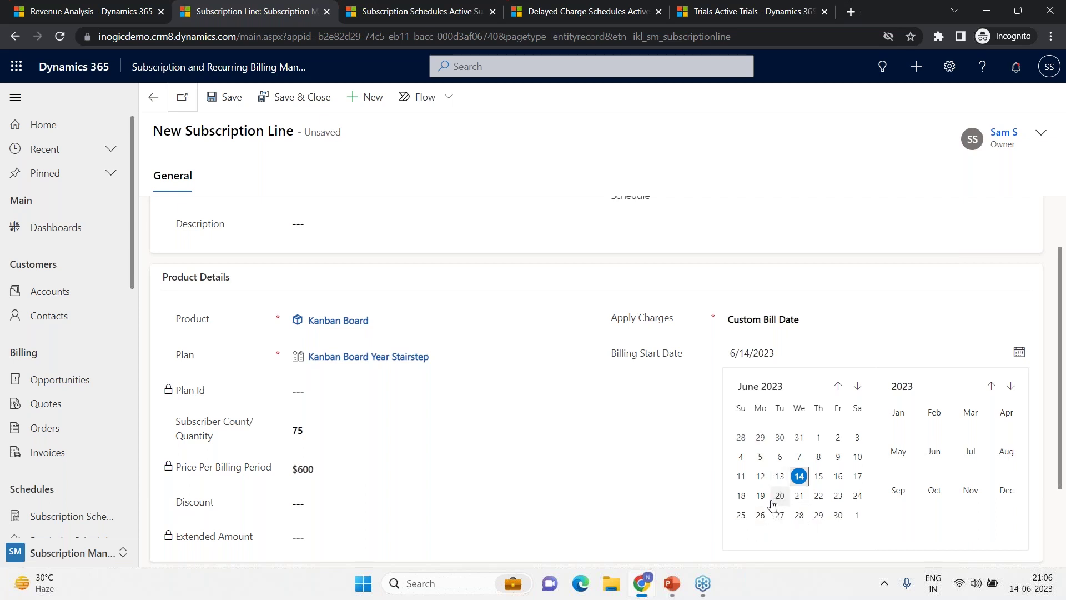
pyautogui.click(741, 495)
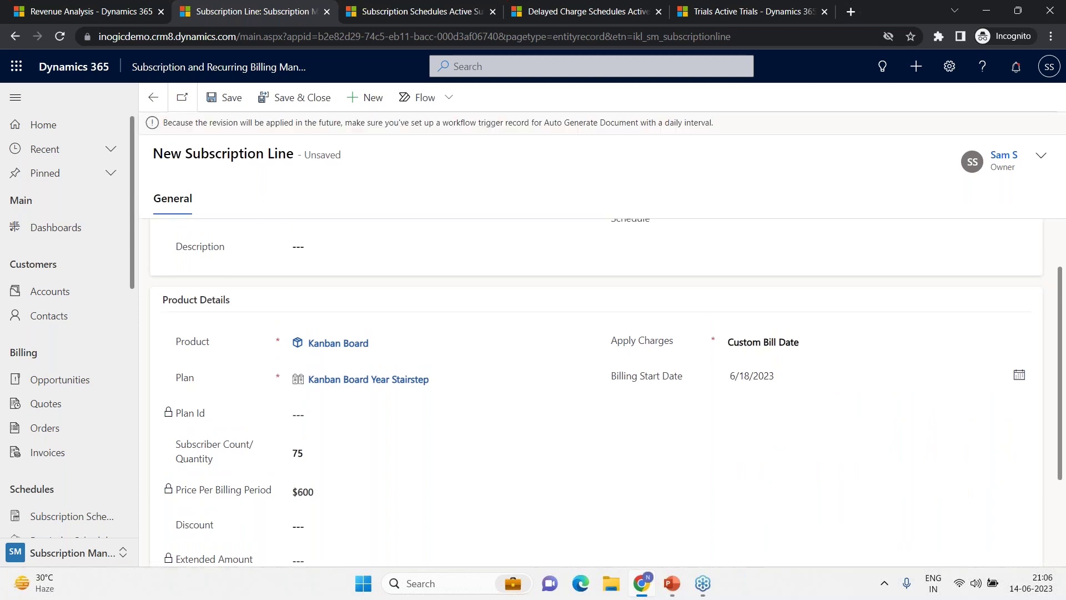
# Set the revised line's charges to apply Immediately (Prorated), then save the line and confirm the revision.
pyautogui.click(771, 343)
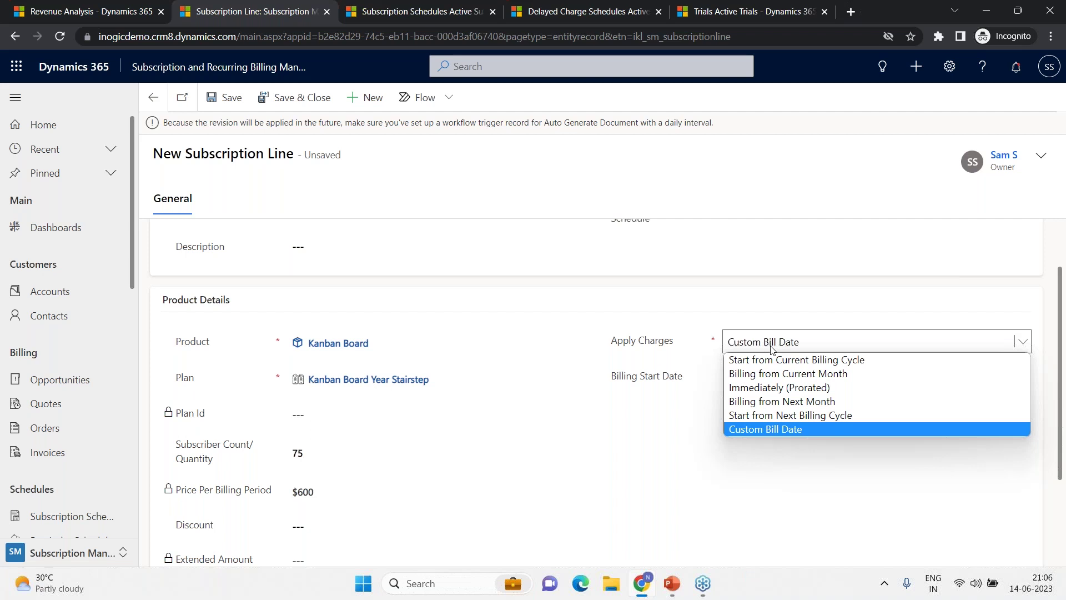
pyautogui.click(776, 387)
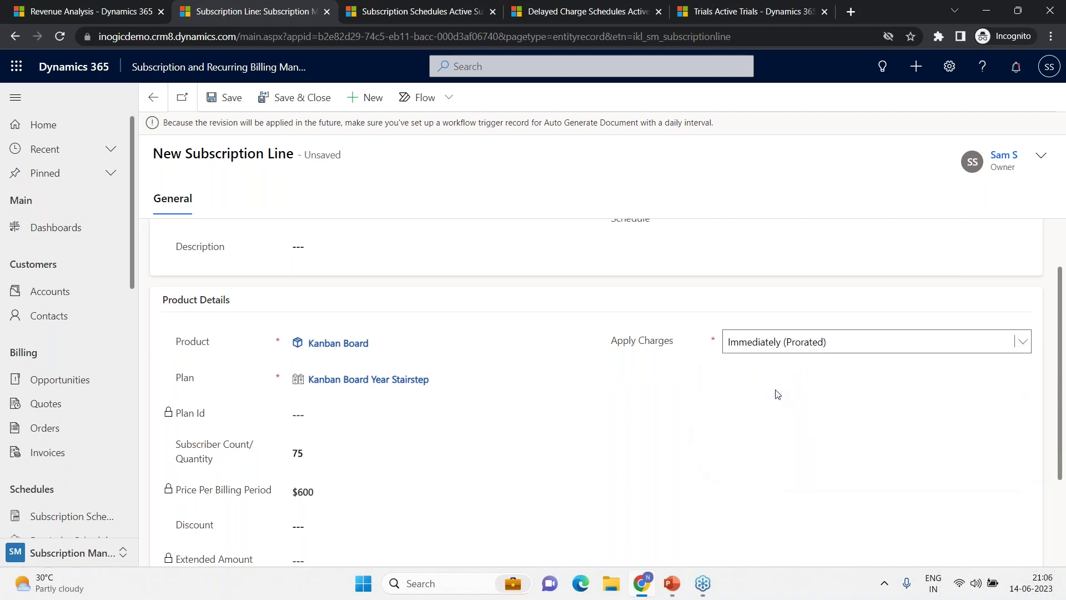
pyautogui.click(769, 398)
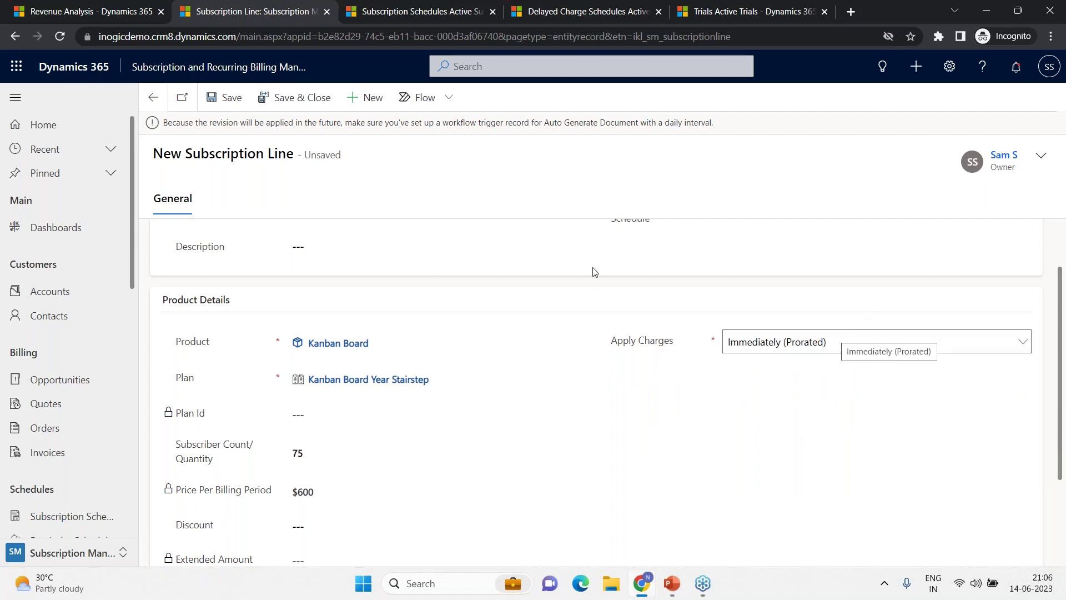
pyautogui.click(221, 97)
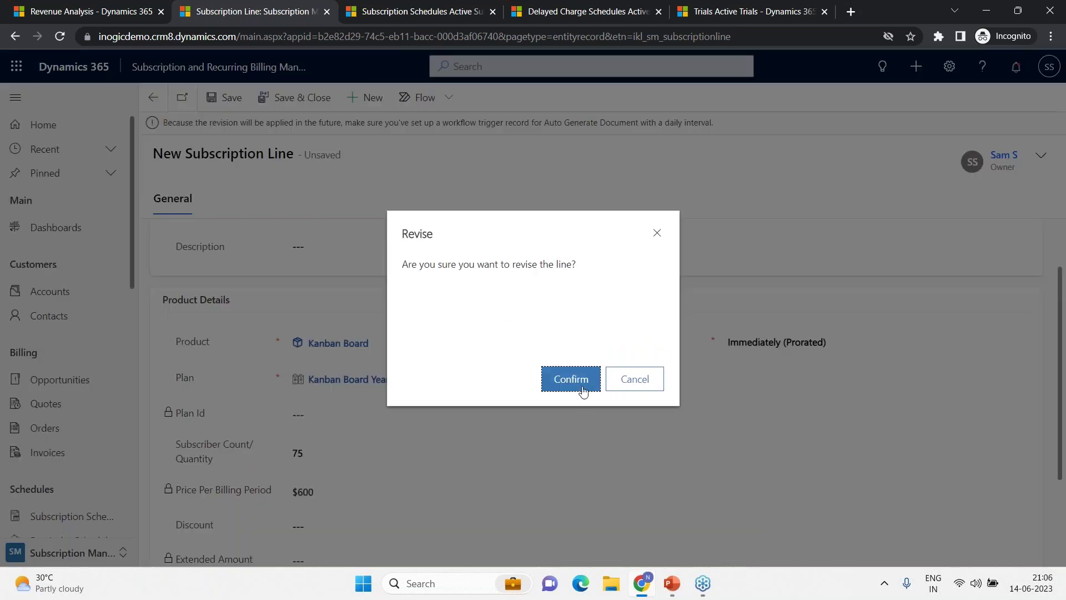
pyautogui.click(582, 390)
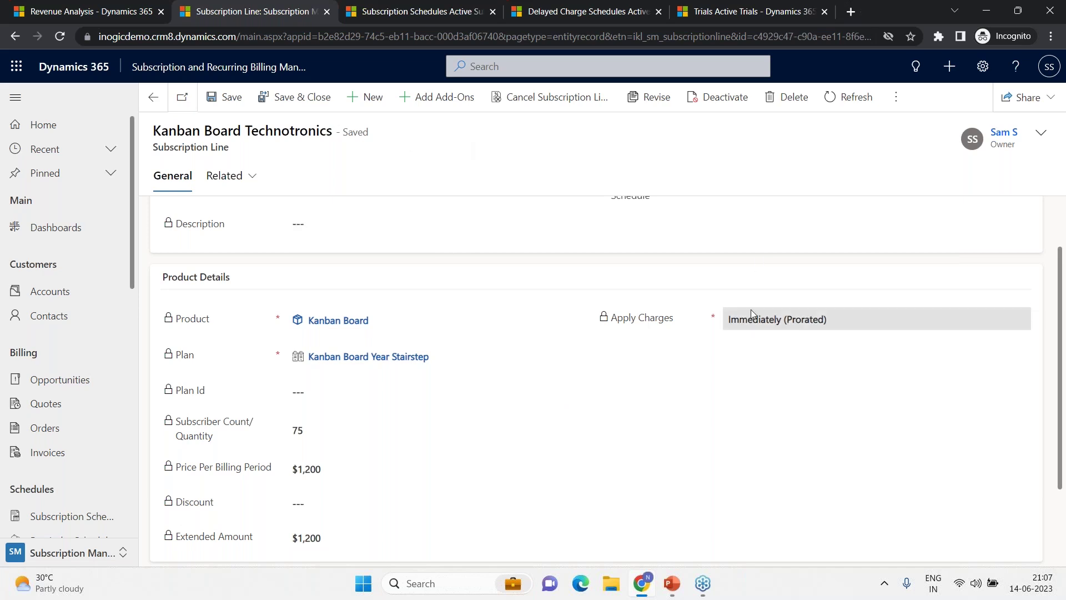
# Return to the Catalyst-Technotronics-Pro subscription schedule and check its invoices for the prorated charge.
pyautogui.scroll(2, 751, 309)
pyautogui.click(764, 276)
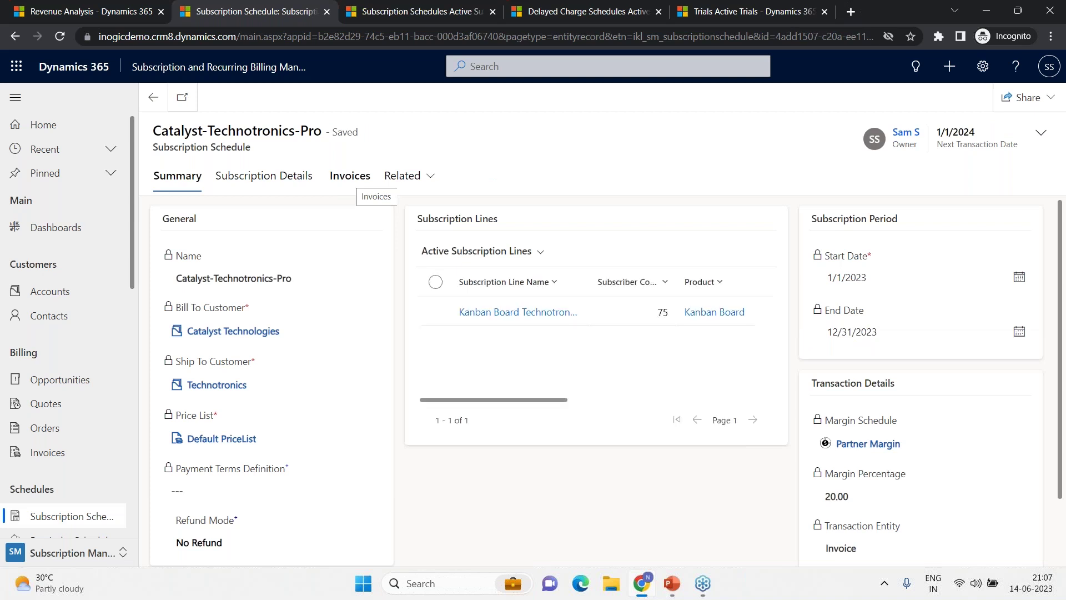
pyautogui.click(349, 175)
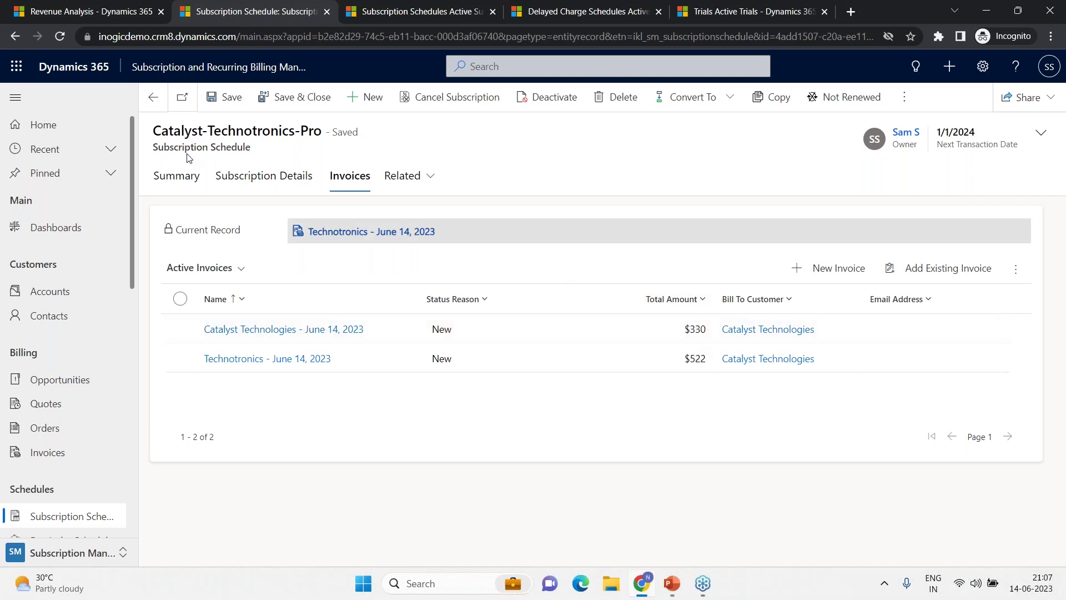
# Open the Technotronics - June 14, 2023 invoice of the Catalyst-Technotronics-DC subscription schedule and check its due date and totals.
pyautogui.click(326, 12)
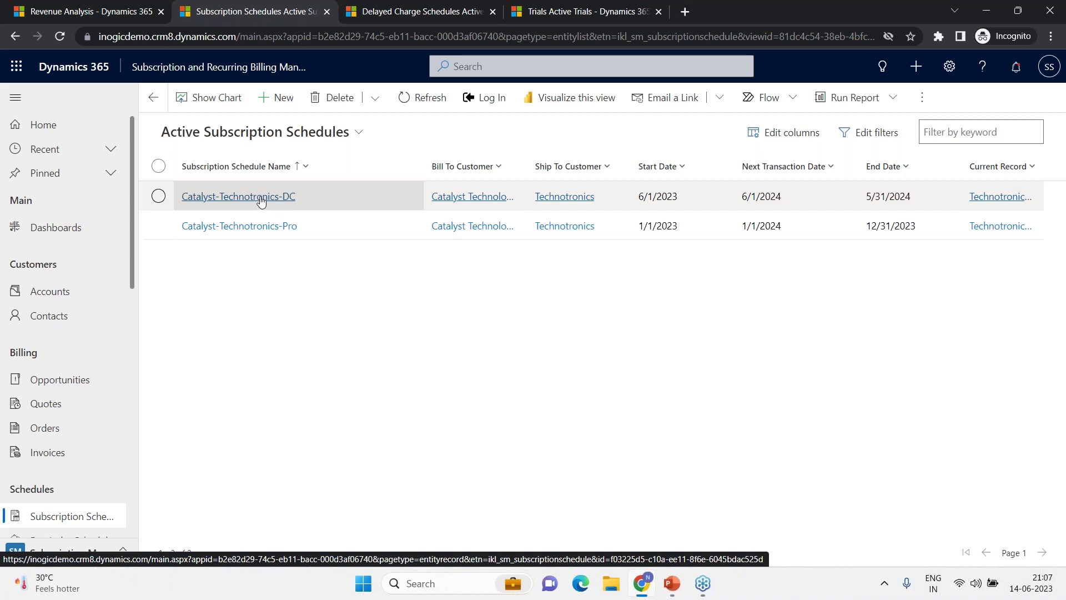
pyautogui.click(272, 199)
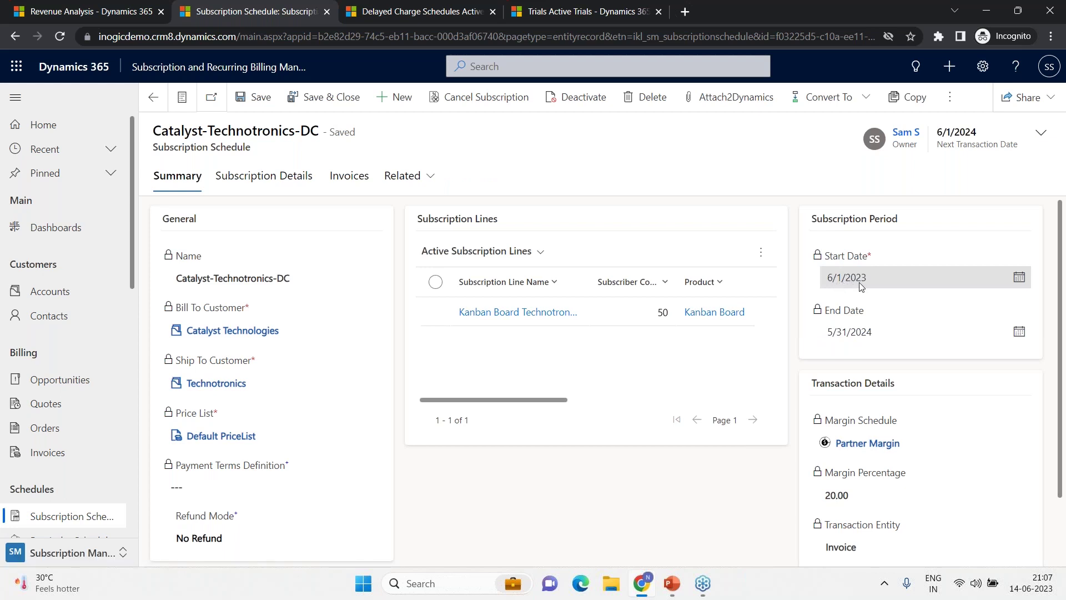
pyautogui.click(350, 178)
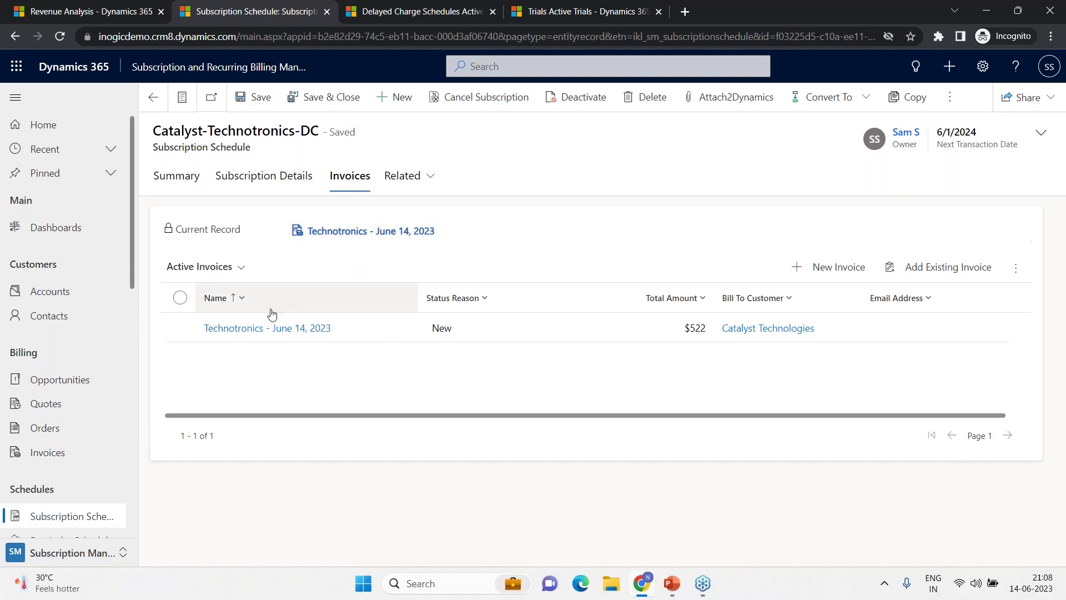
pyautogui.click(271, 330)
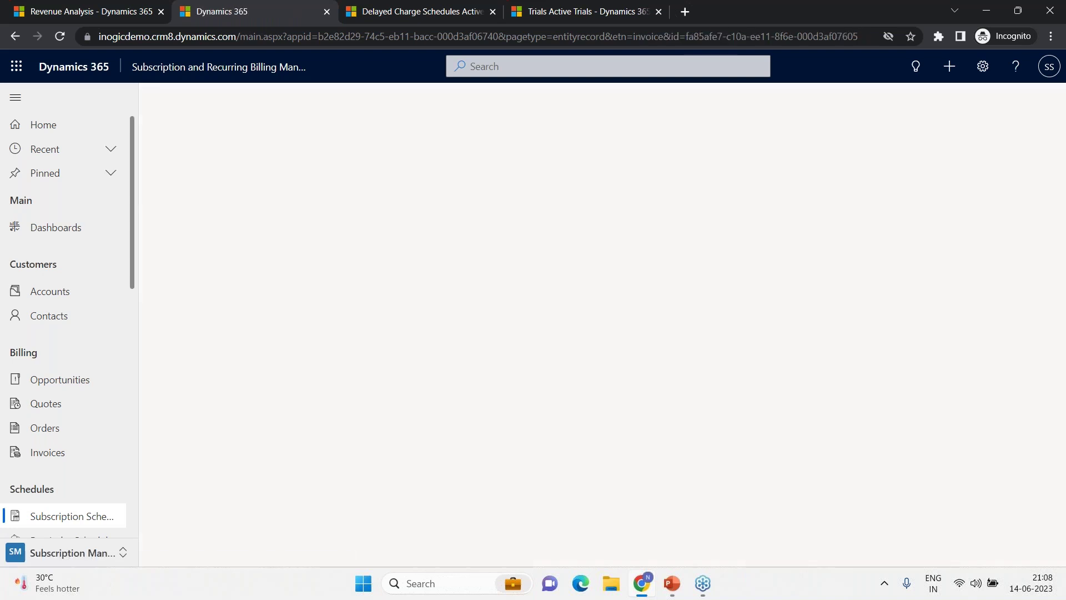
pyautogui.scroll(-5, 284, 329)
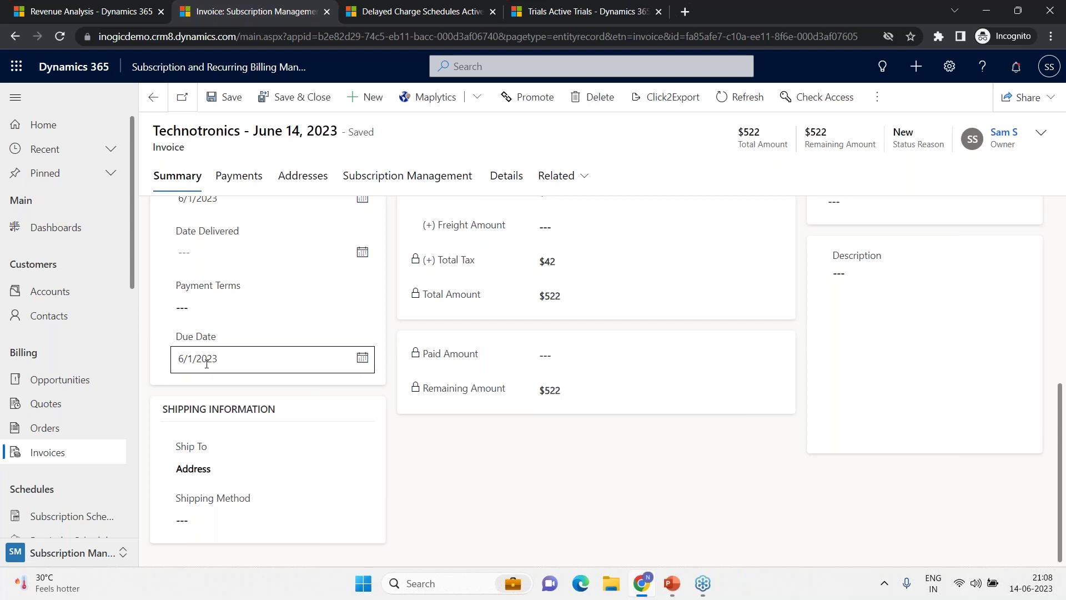
pyautogui.scroll(7, 627, 373)
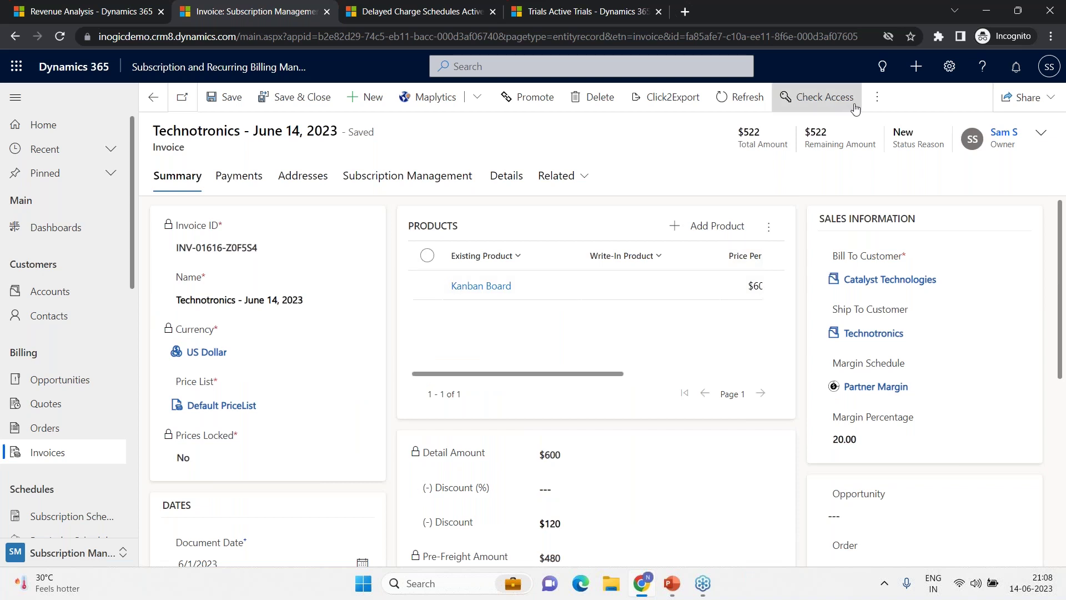
# Run the SM workflow that generates delayed charges on the Technotronics - June 14, 2023 invoice and confirm its application.
pyautogui.click(877, 99)
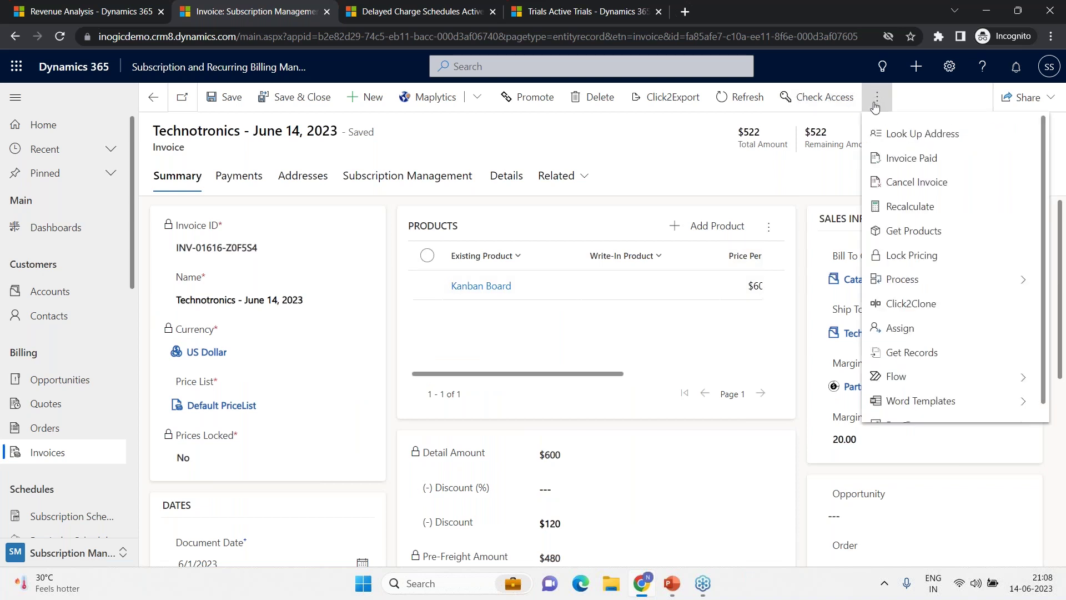
pyautogui.click(938, 375)
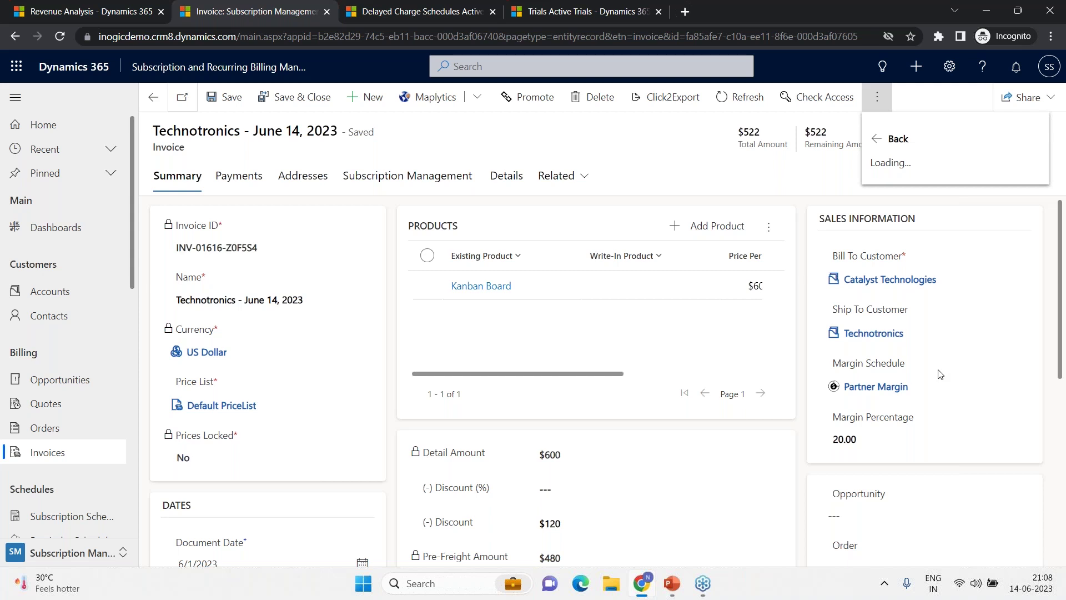
pyautogui.moveTo(901, 373)
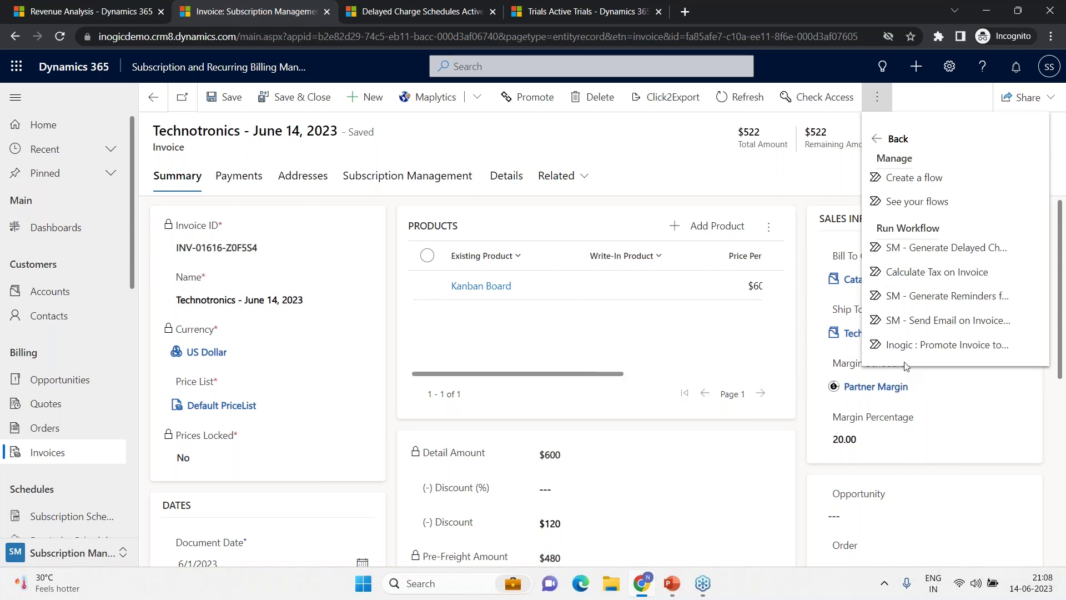
pyautogui.click(952, 248)
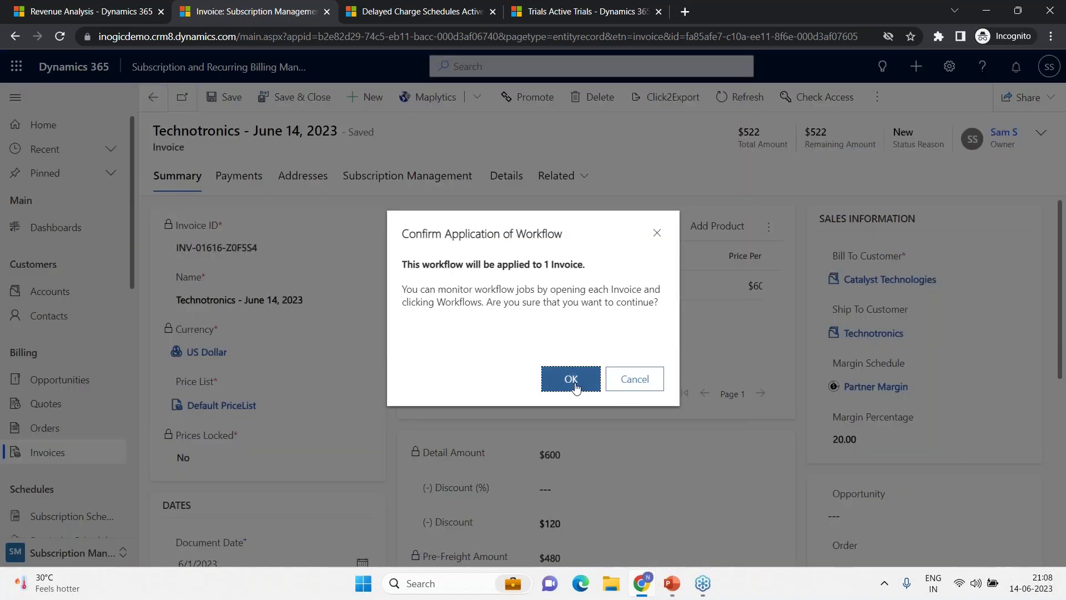
pyautogui.click(571, 379)
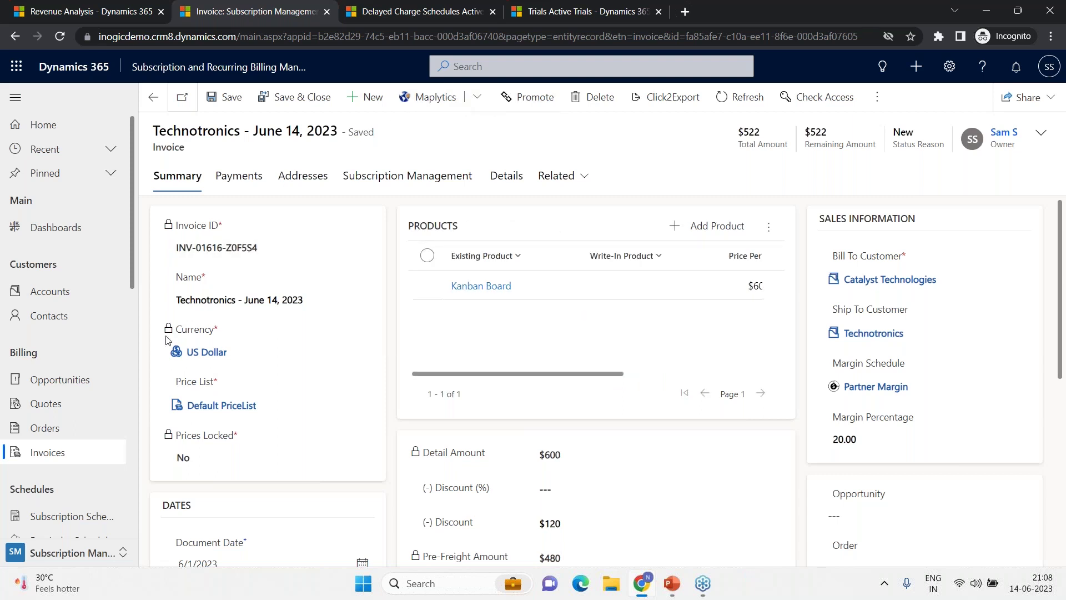
# Review the Late Fees delayed charge schedule, and refresh the Technotronics invoice's product lines to check the delayed charge amount.
pyautogui.click(468, 7)
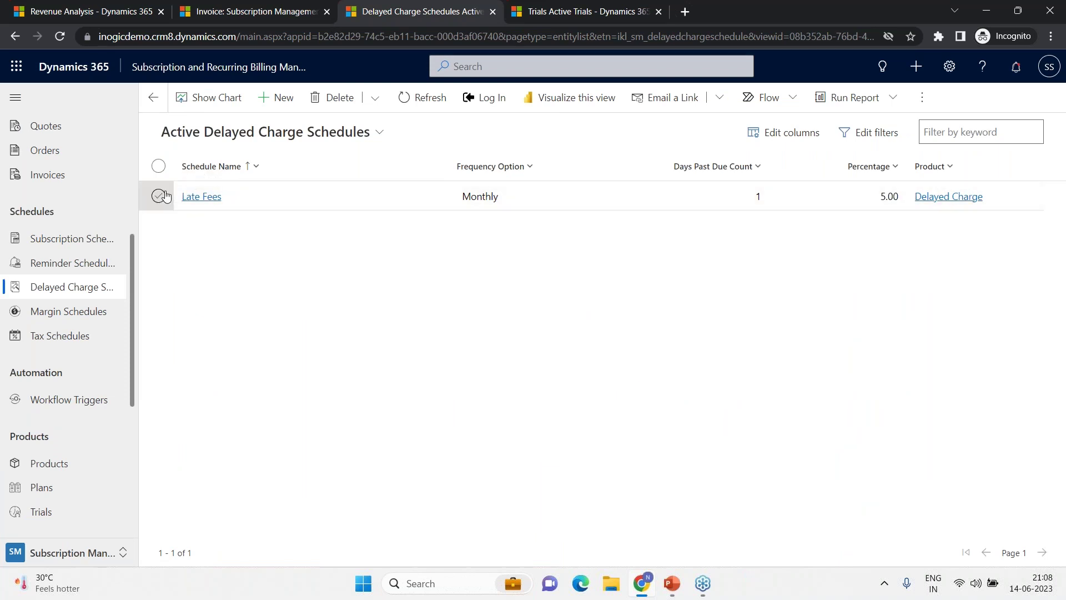
pyautogui.click(210, 197)
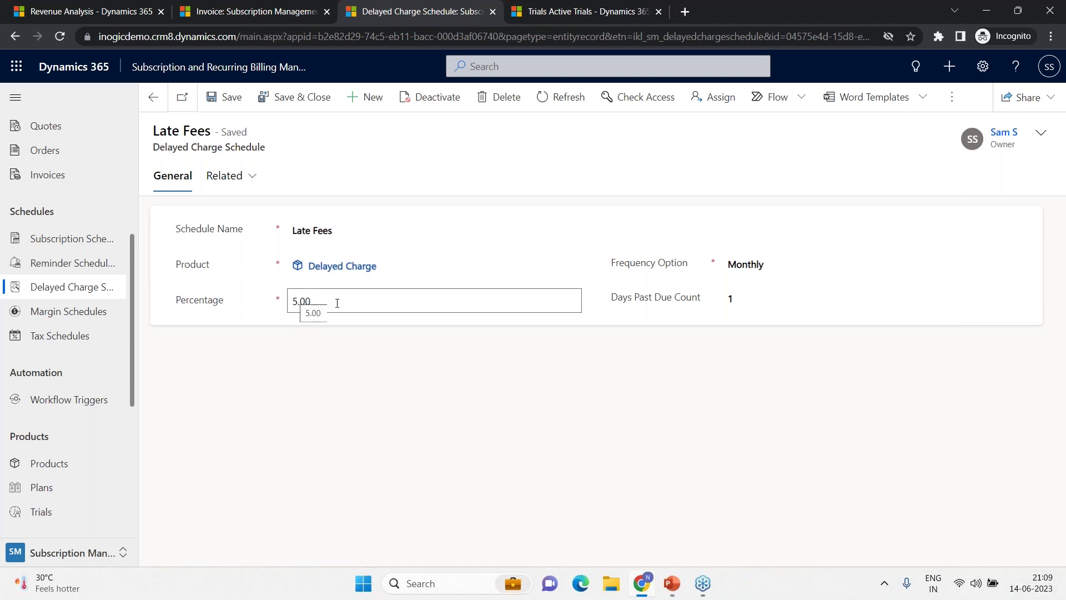
pyautogui.click(260, 6)
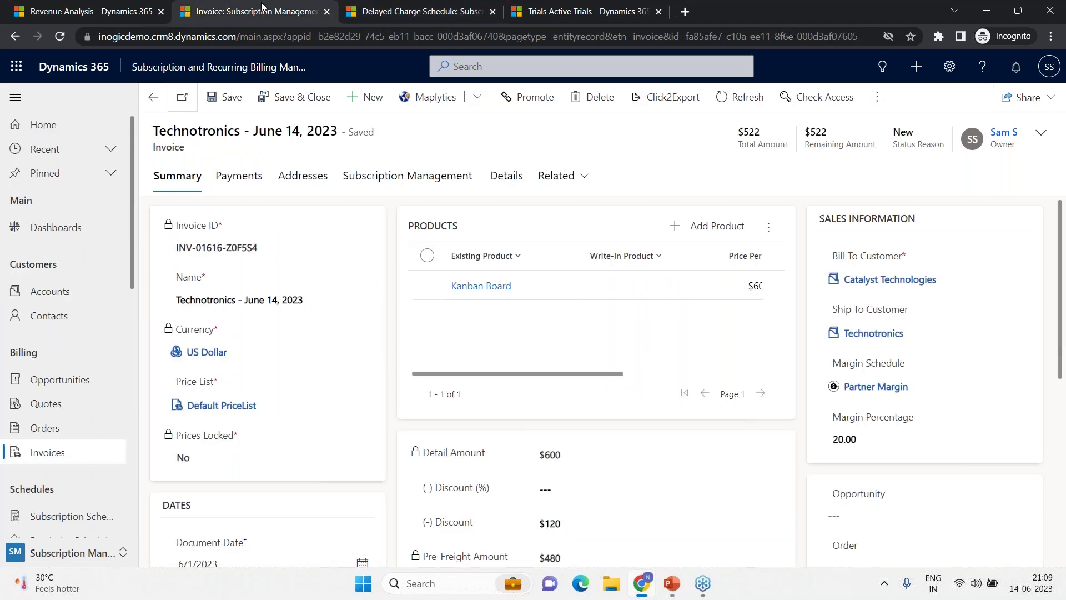
pyautogui.click(769, 227)
pyautogui.click(813, 262)
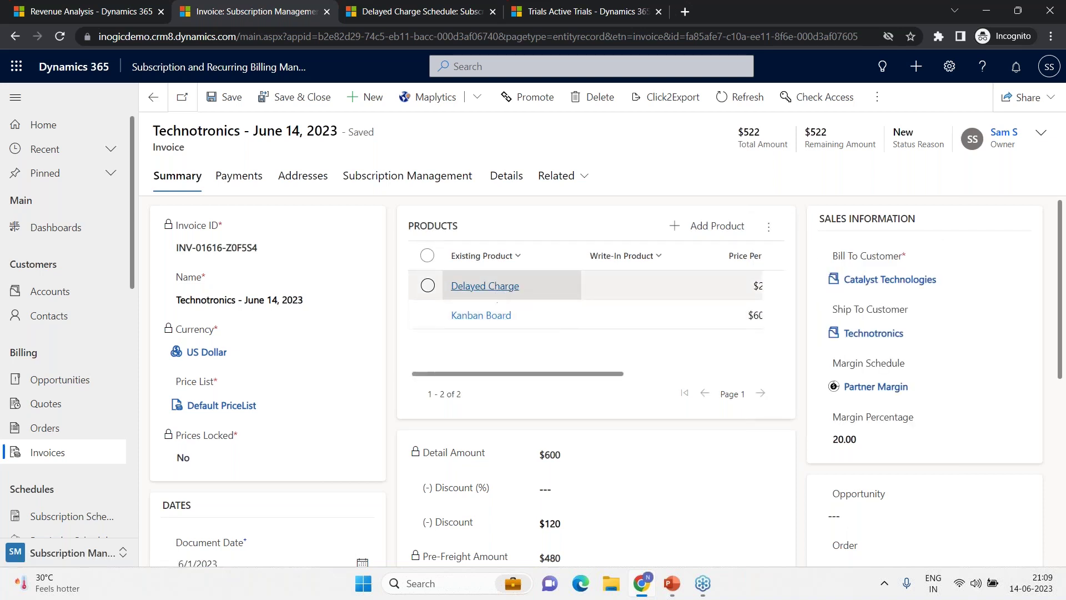
pyautogui.moveTo(565, 374); pyautogui.dragTo(753, 400)
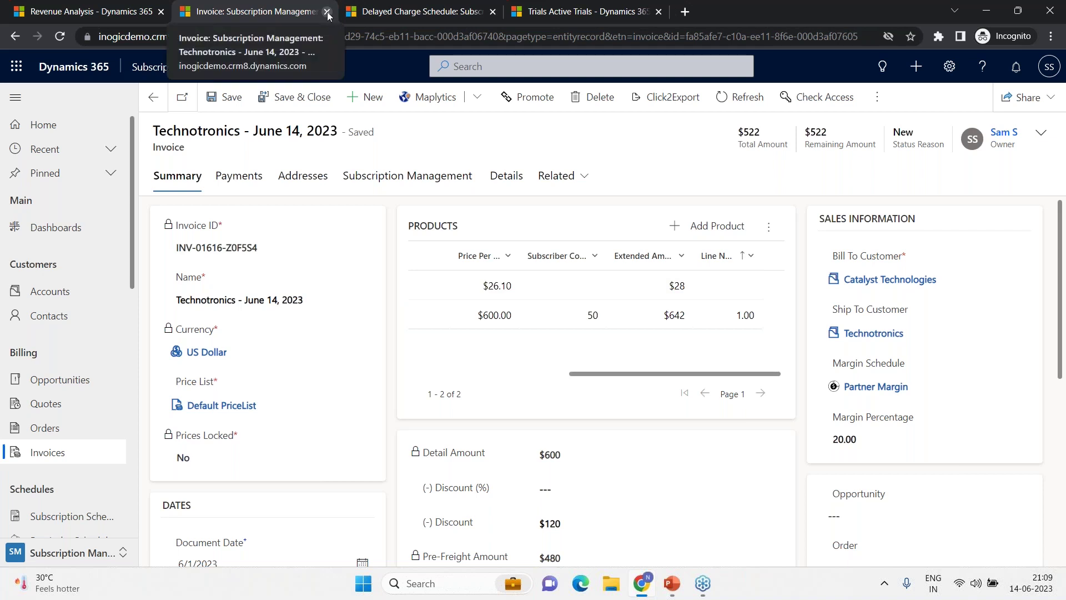
# Start a new trial record with Catalyst Technologies as the customer.
pyautogui.click(600, 5)
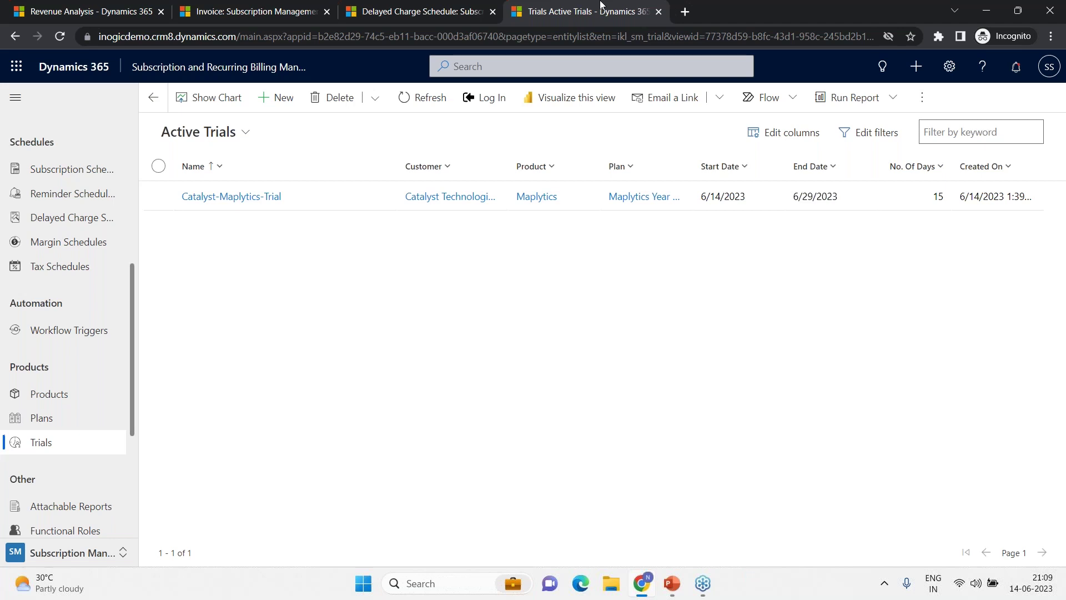
pyautogui.click(278, 111)
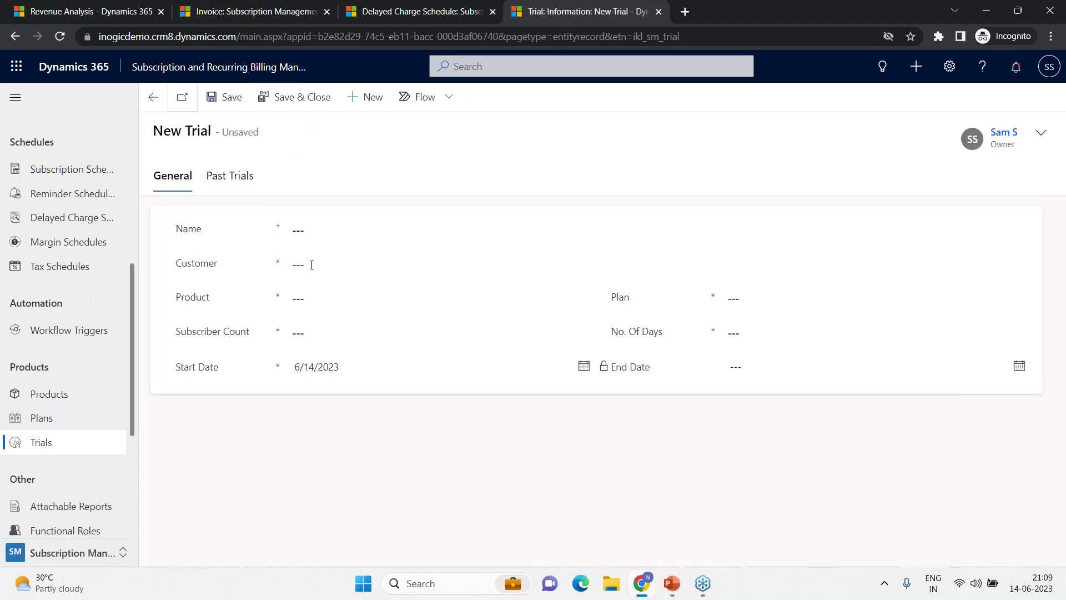
pyautogui.click(312, 265)
pyautogui.write('Cata')
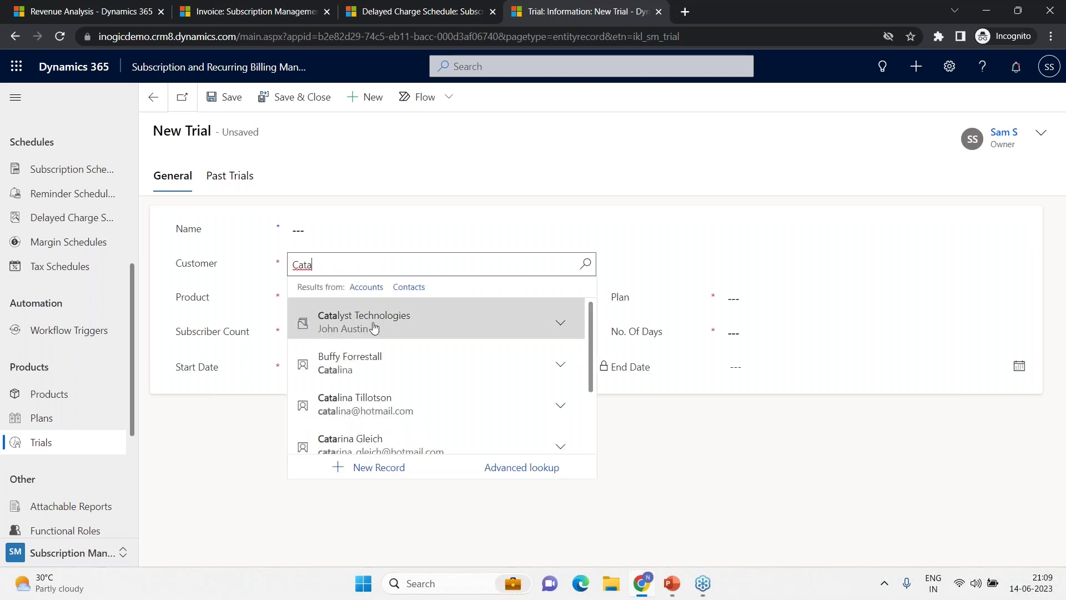
pyautogui.click(374, 328)
# Set the new trial's product to Maplytics and its plan to Maplytics Month Tiered.
pyautogui.click(369, 298)
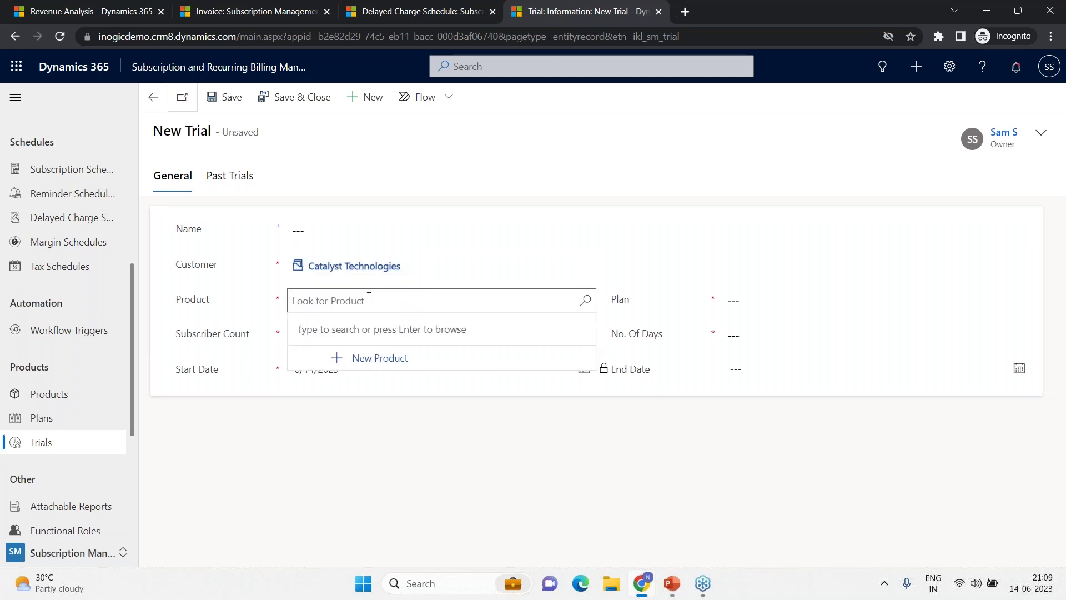
pyautogui.write('Maply')
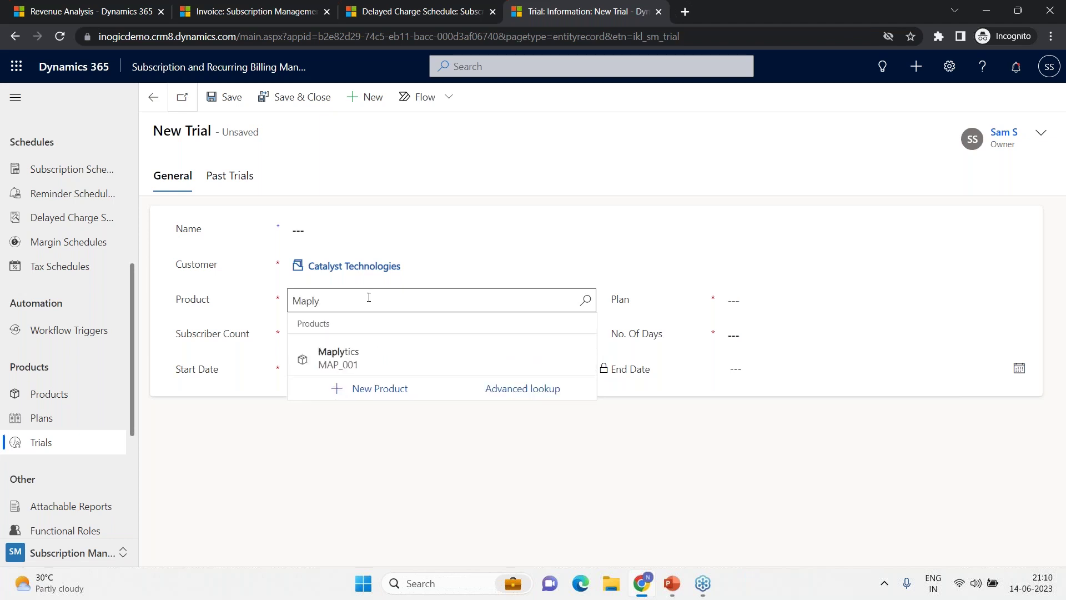
pyautogui.click(338, 358)
pyautogui.click(751, 300)
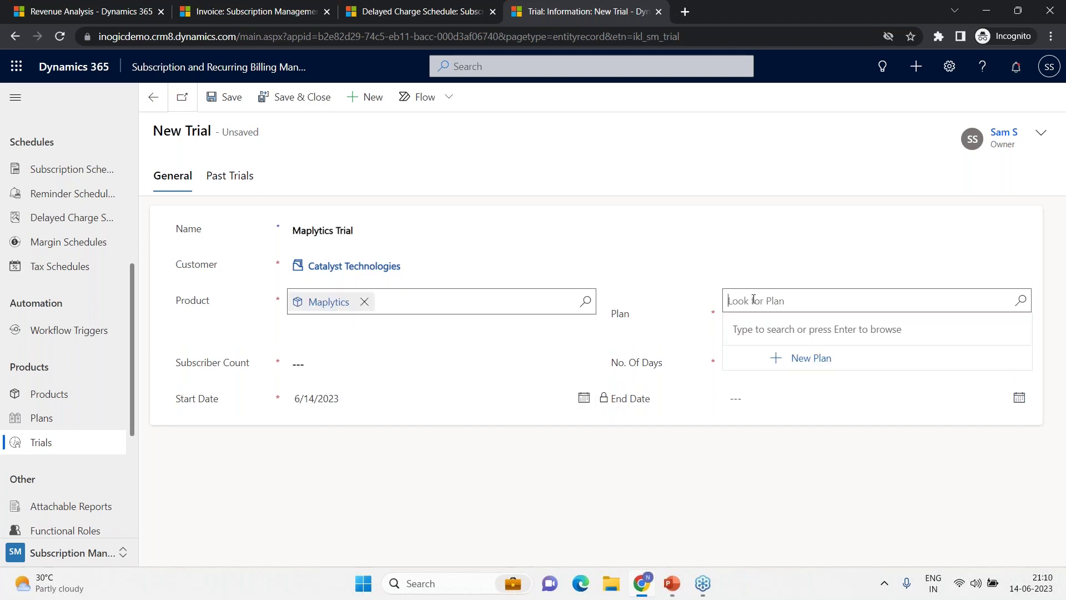
pyautogui.click(785, 360)
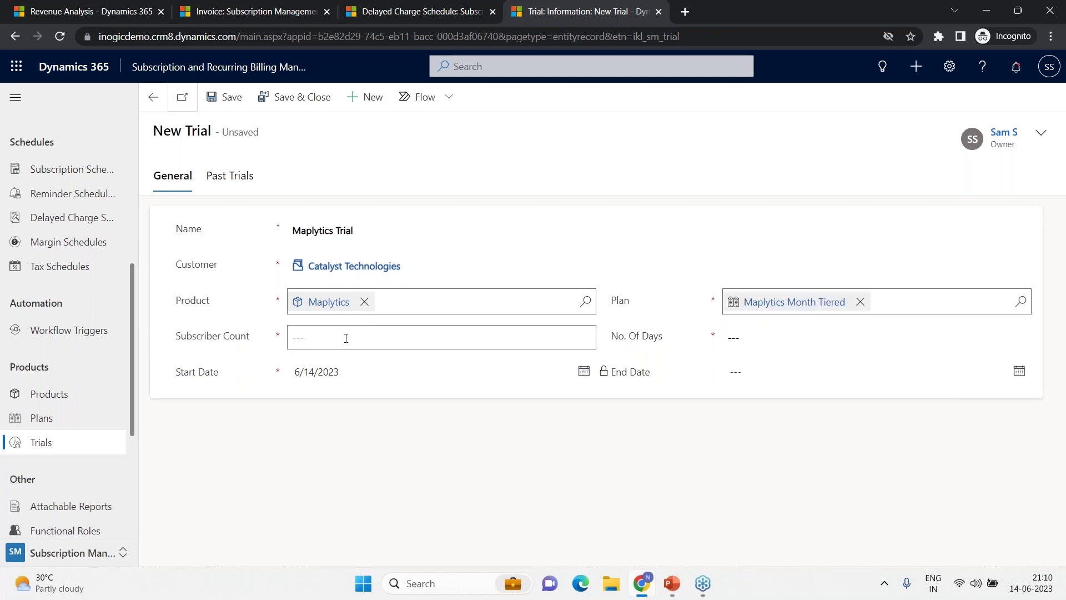
# Set the trial's subscriber count to 5 and its duration to 15 days, and save the record.
pyautogui.click(346, 338)
pyautogui.write('5')
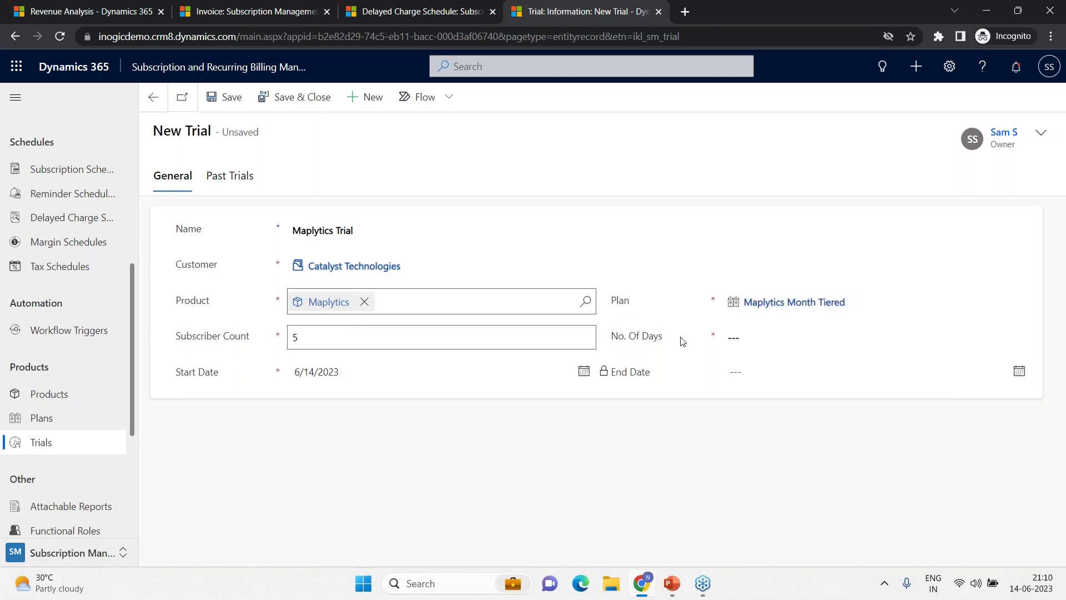
pyautogui.click(772, 340)
pyautogui.write('15')
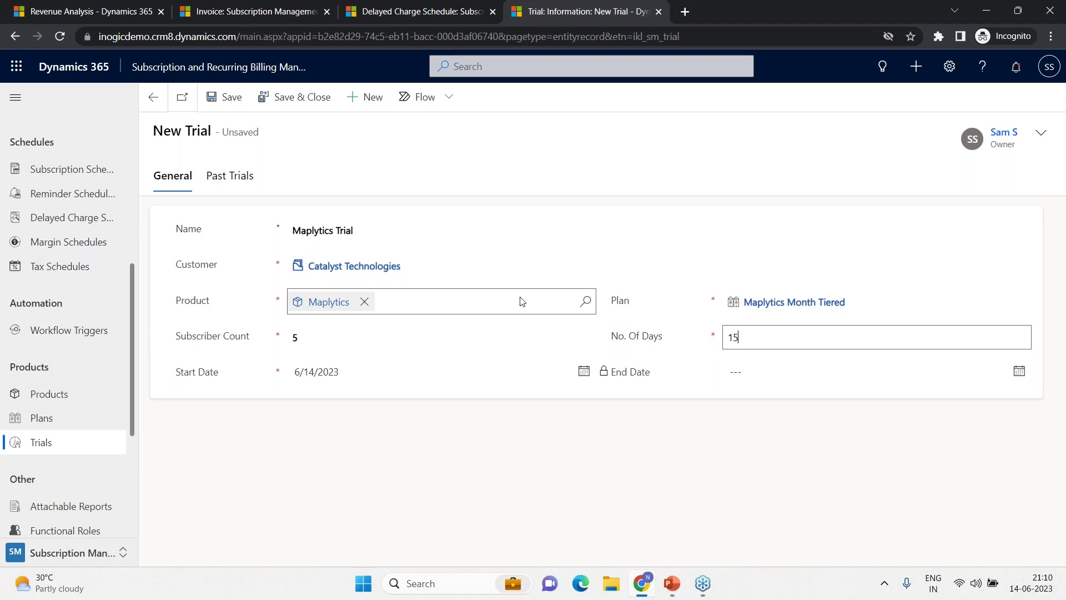
pyautogui.click(227, 106)
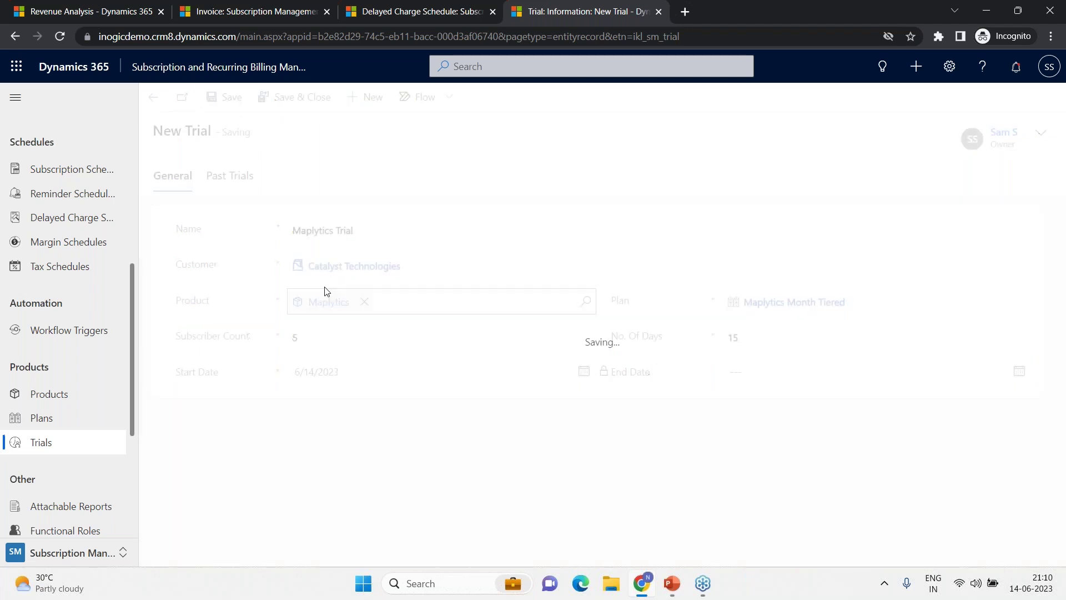